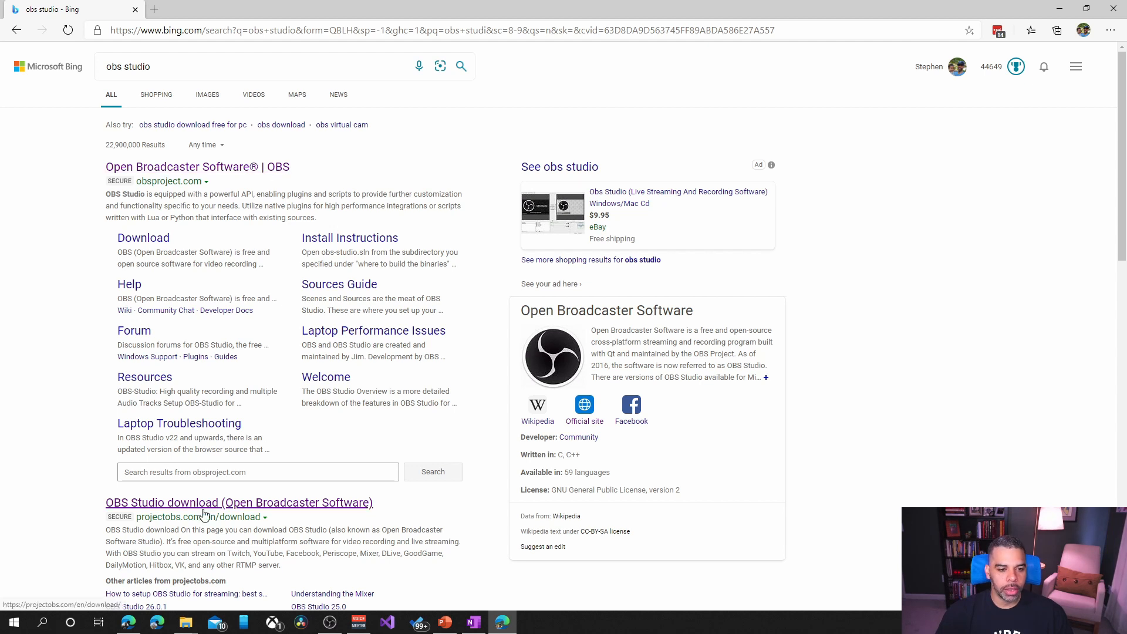
Step: Open the official obsproject.com site from the search results and look over the OBS Studio features on its home page
click(225, 175)
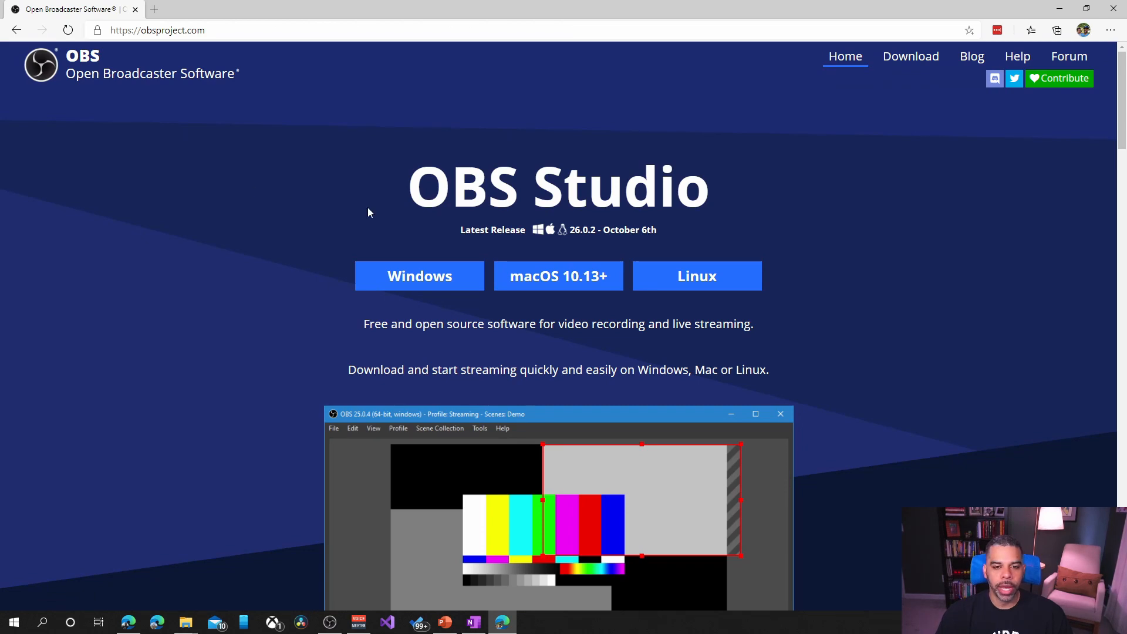
scroll(255, 300, down, 15)
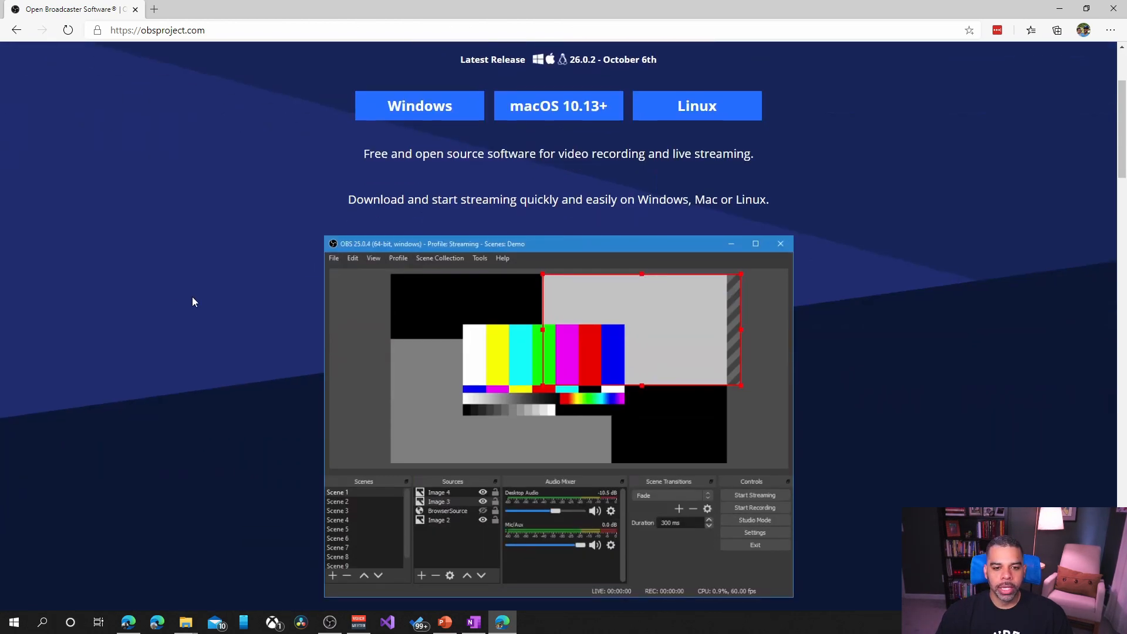
scroll(522, 282, down, 20)
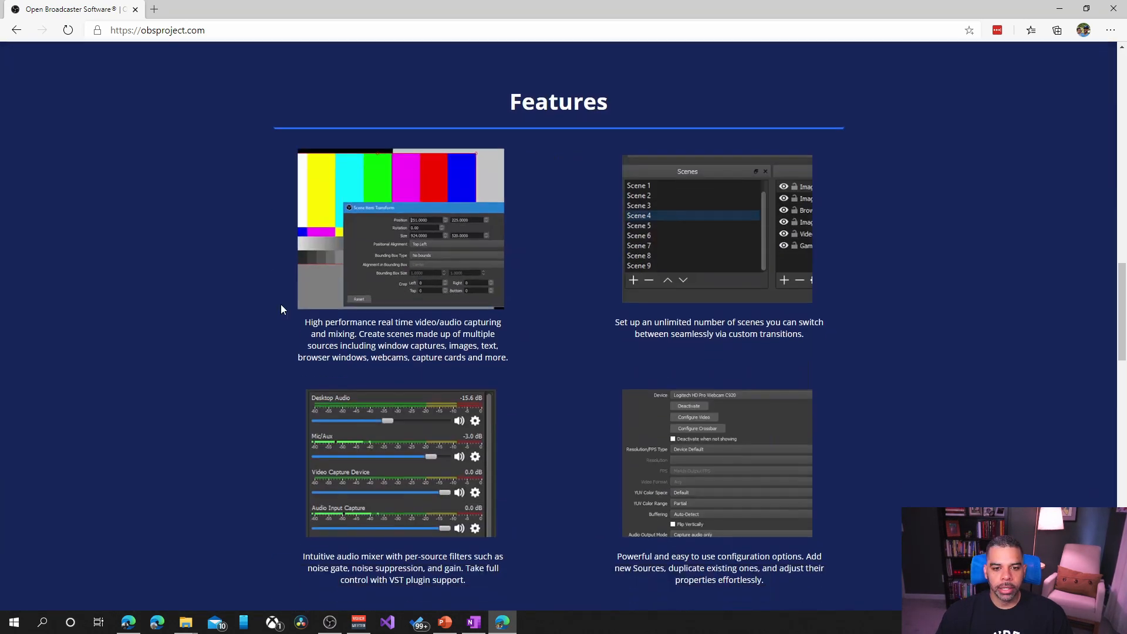
scroll(583, 308, up, 20)
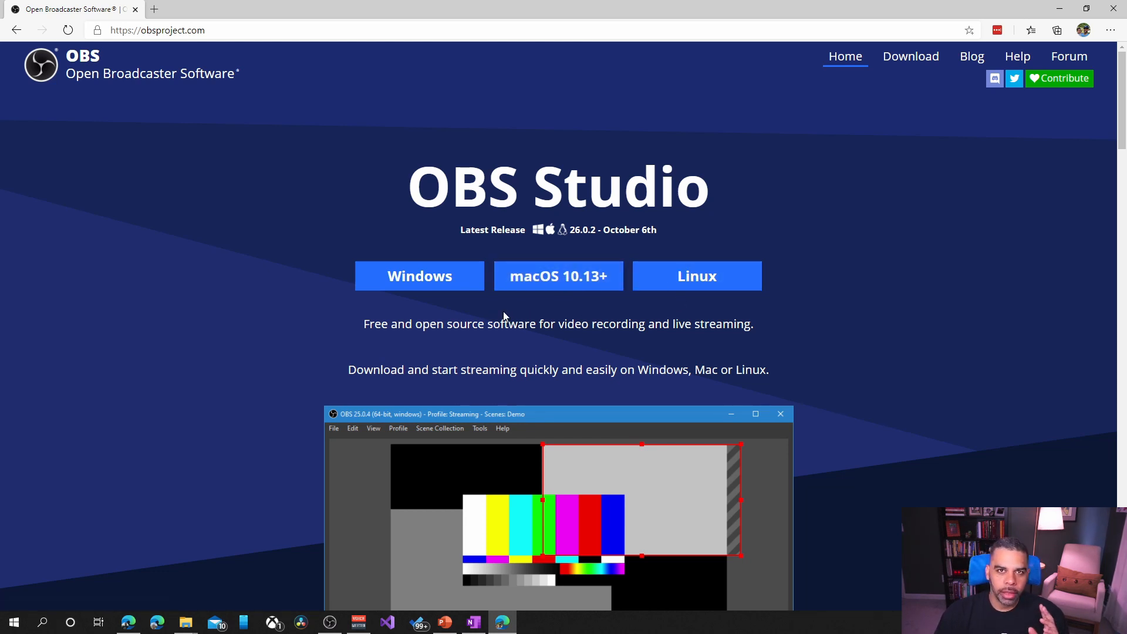
Step: Download the Windows installer for OBS Studio and set it to open when the download is done
click(434, 286)
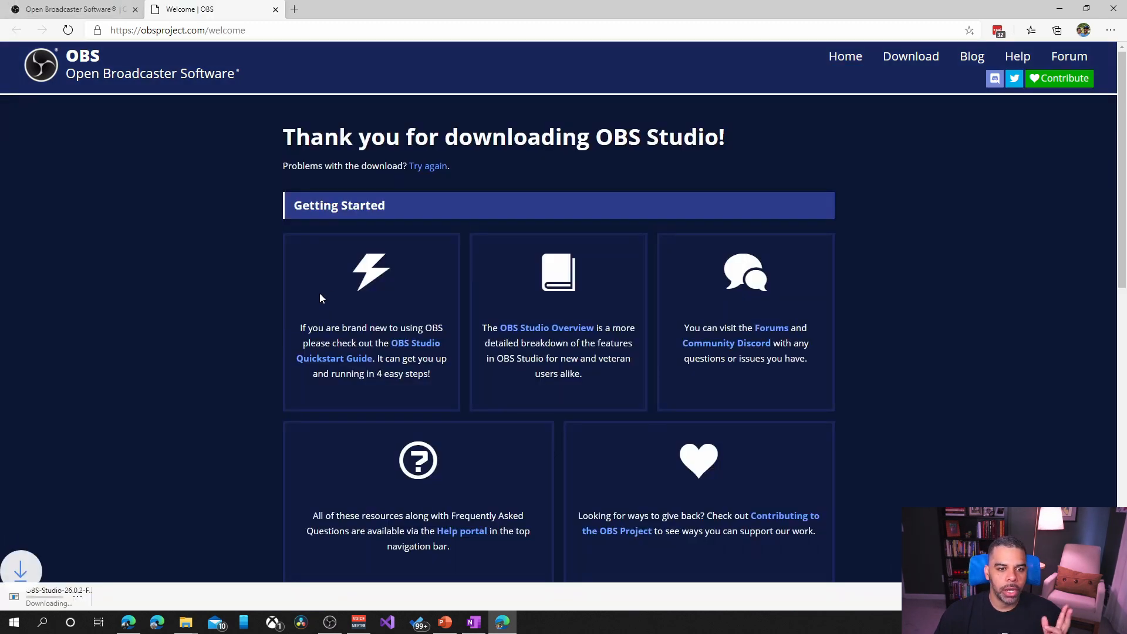
click(127, 597)
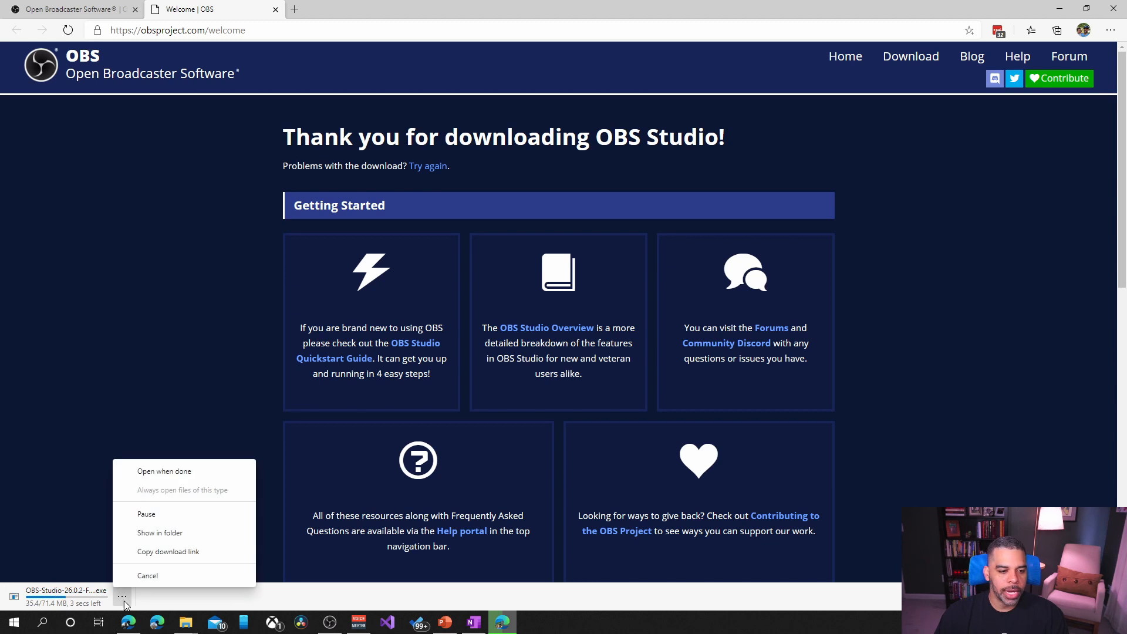
click(159, 471)
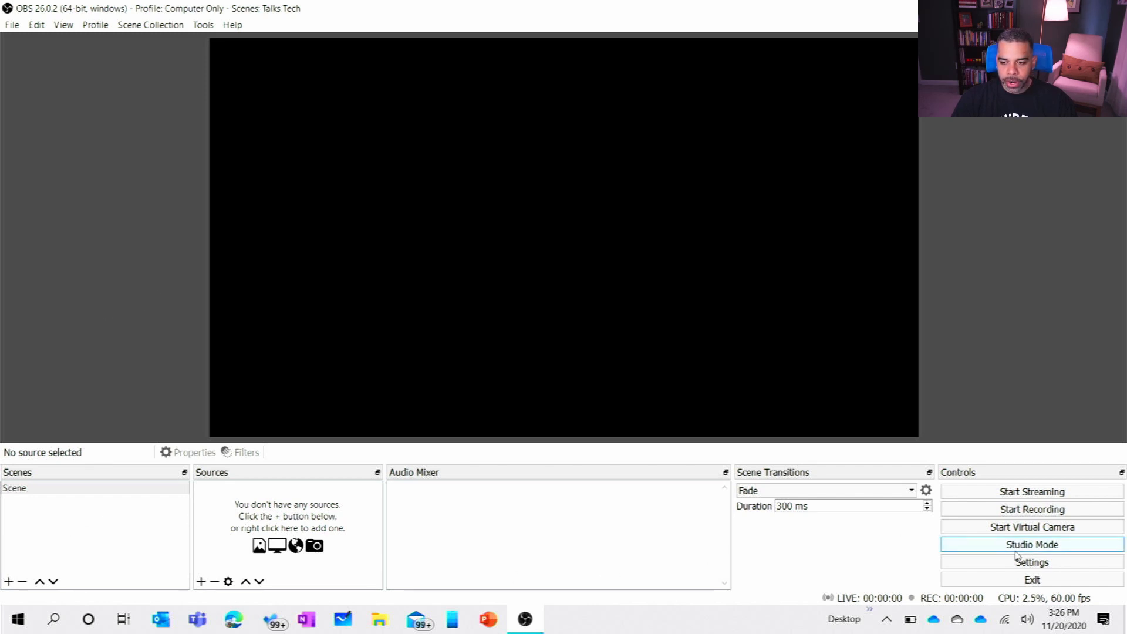
Step: In OBS Studio, rename the existing scene as Camera Only
right_click(86, 492)
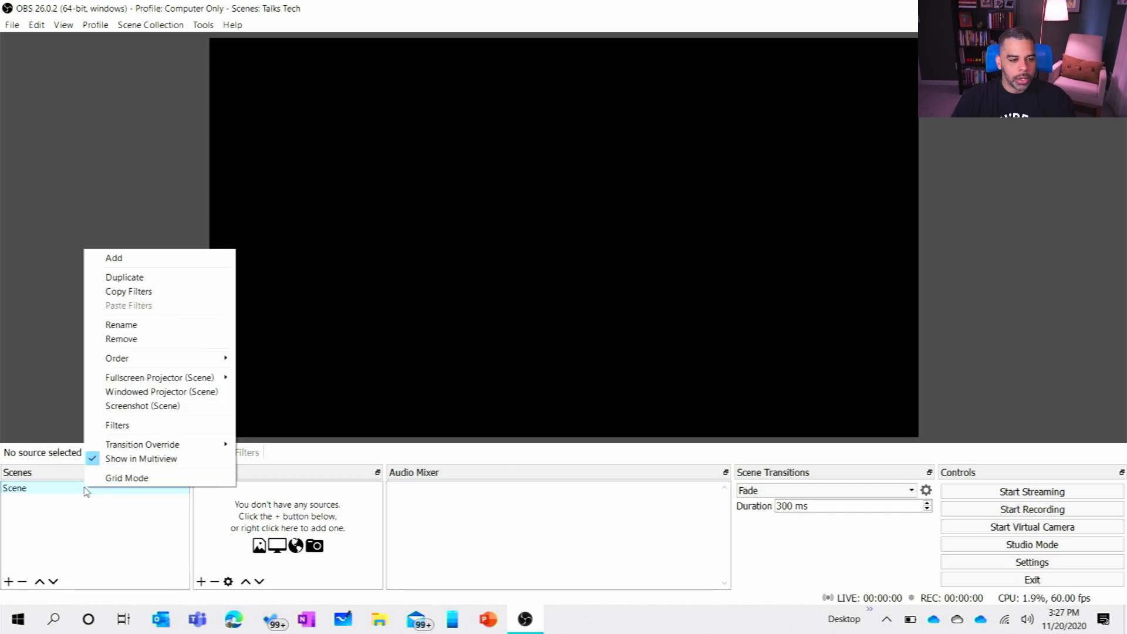
click(137, 328)
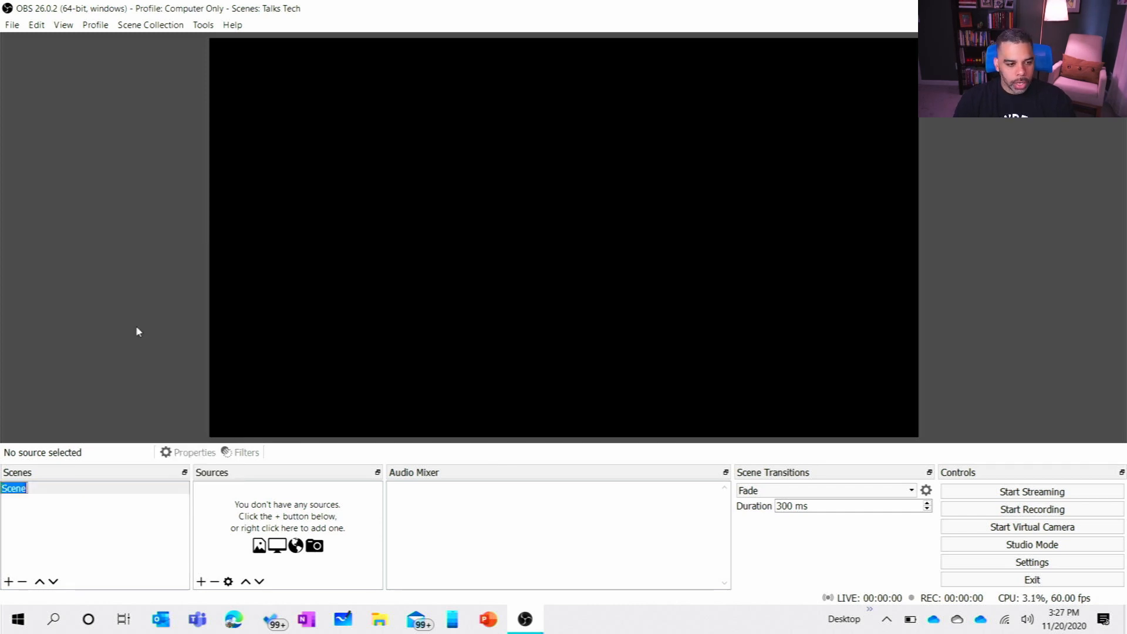
text(CAmera)
key(BackSpace)
key(BackSpace)
key(BackSpace)
key(BackSpace)
key(BackSpace)
text(amera Only)
key(Return)
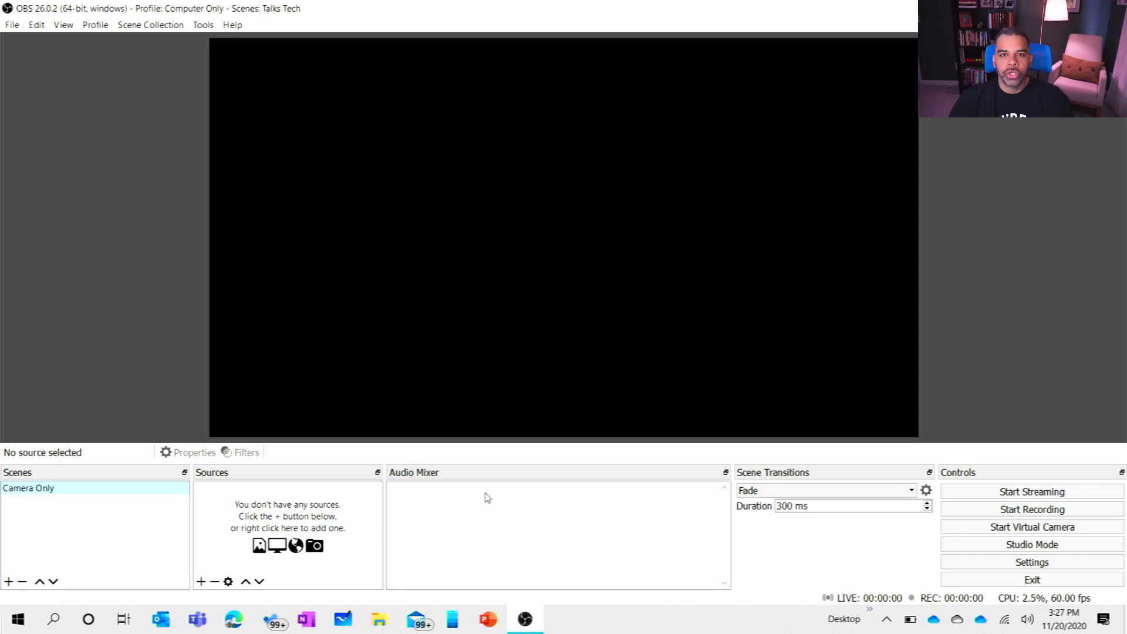
Step: Review the available scene transition types
click(779, 496)
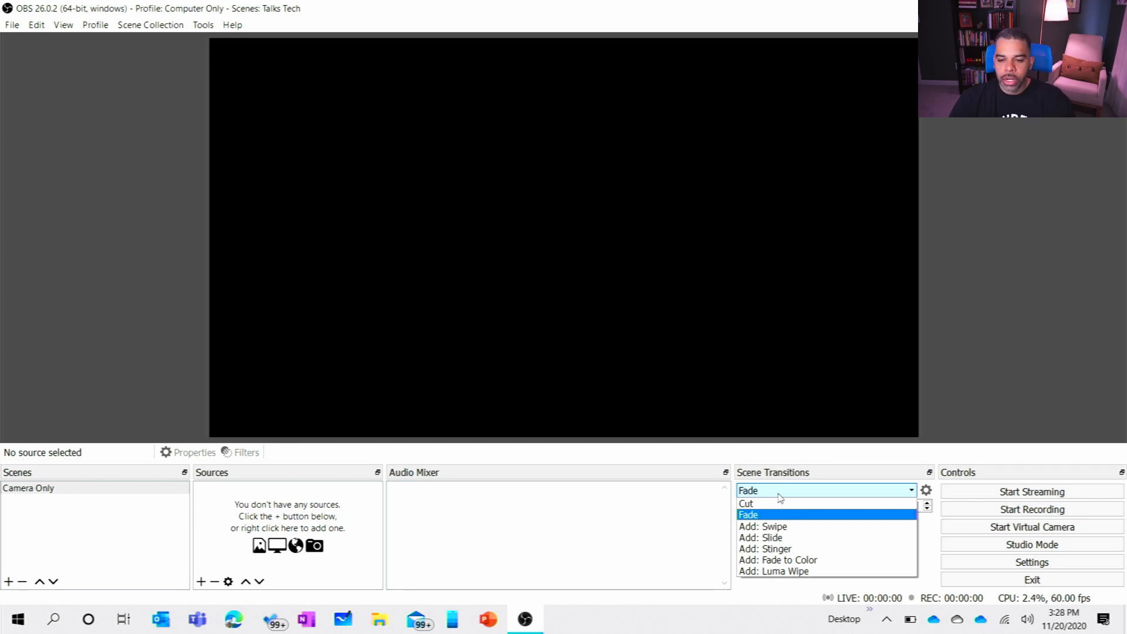
click(780, 497)
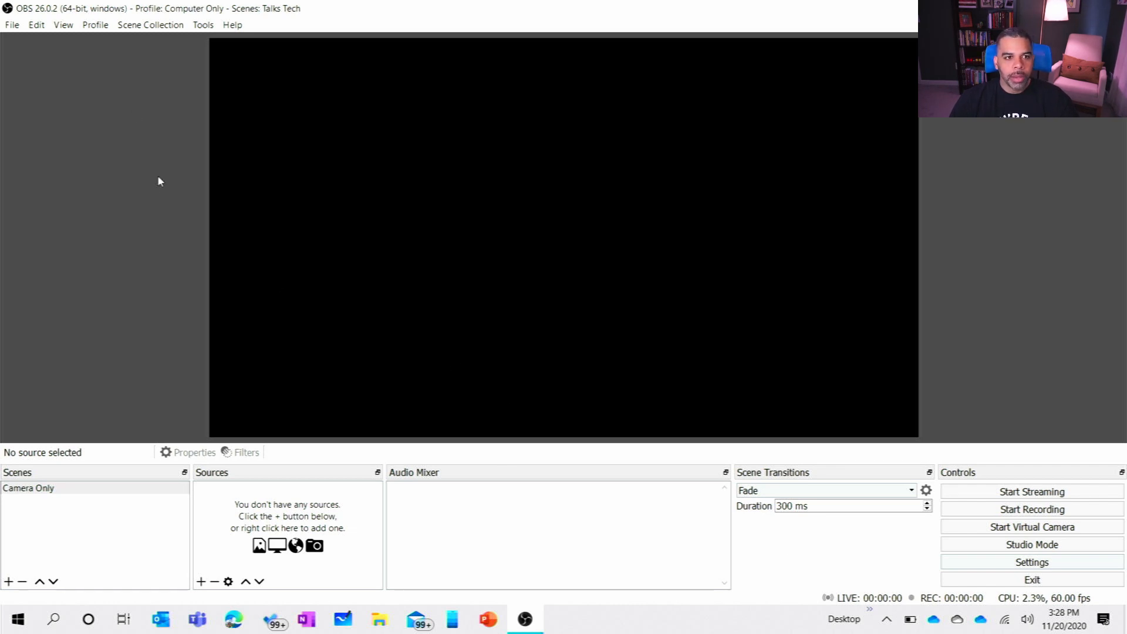
Step: Switch to the Docked scene collection and return to the Talks Tech collection
click(103, 26)
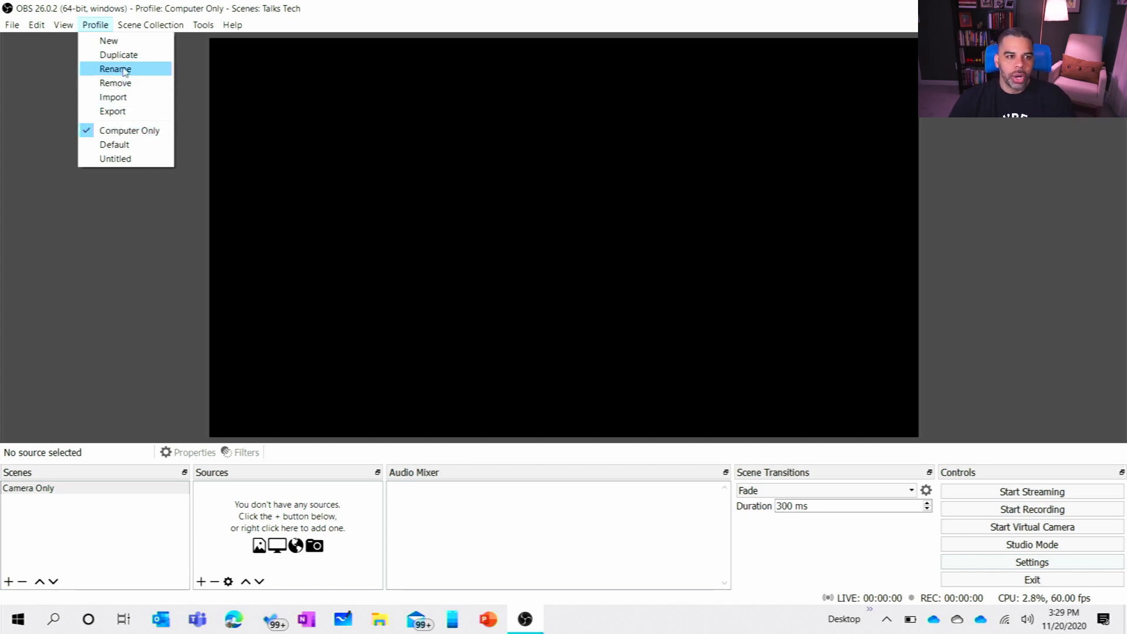
mouse_move(131, 26)
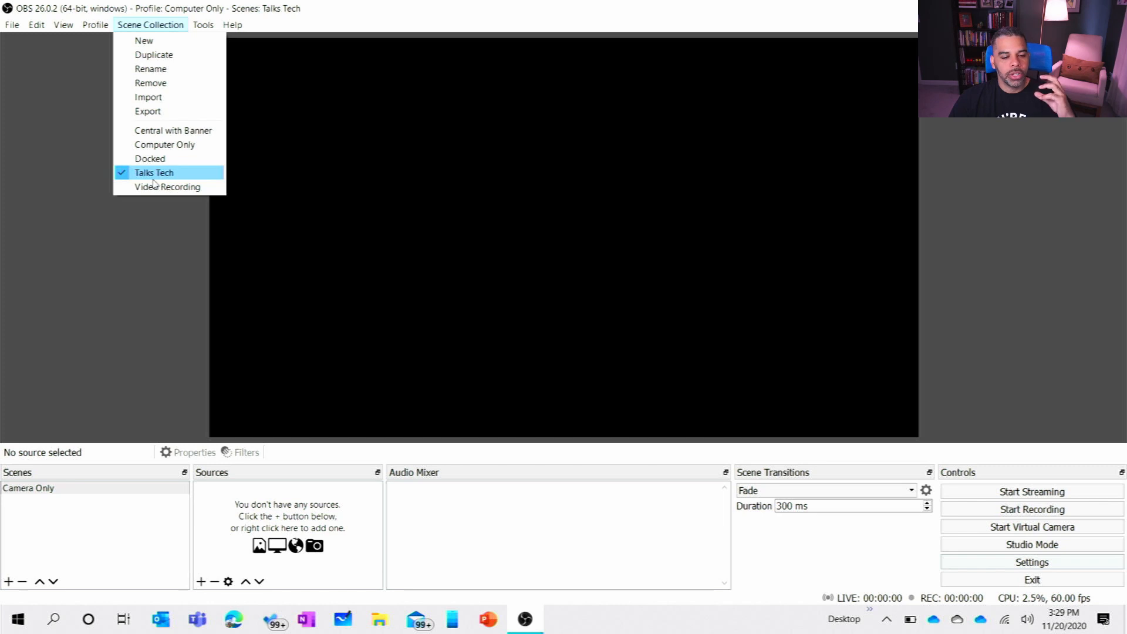
click(154, 162)
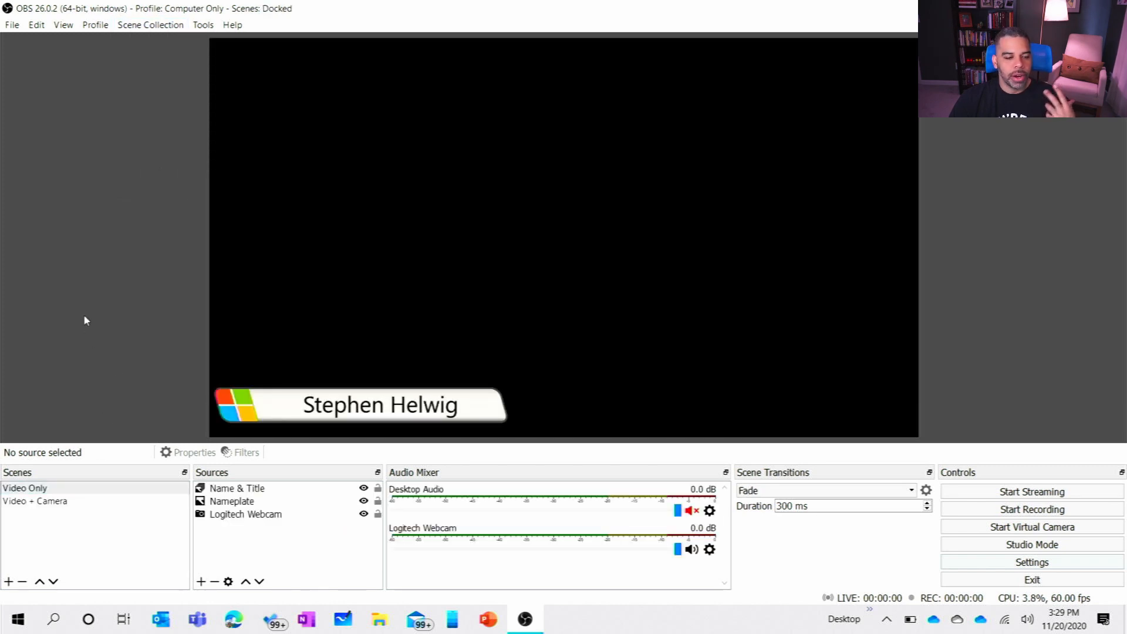
click(151, 26)
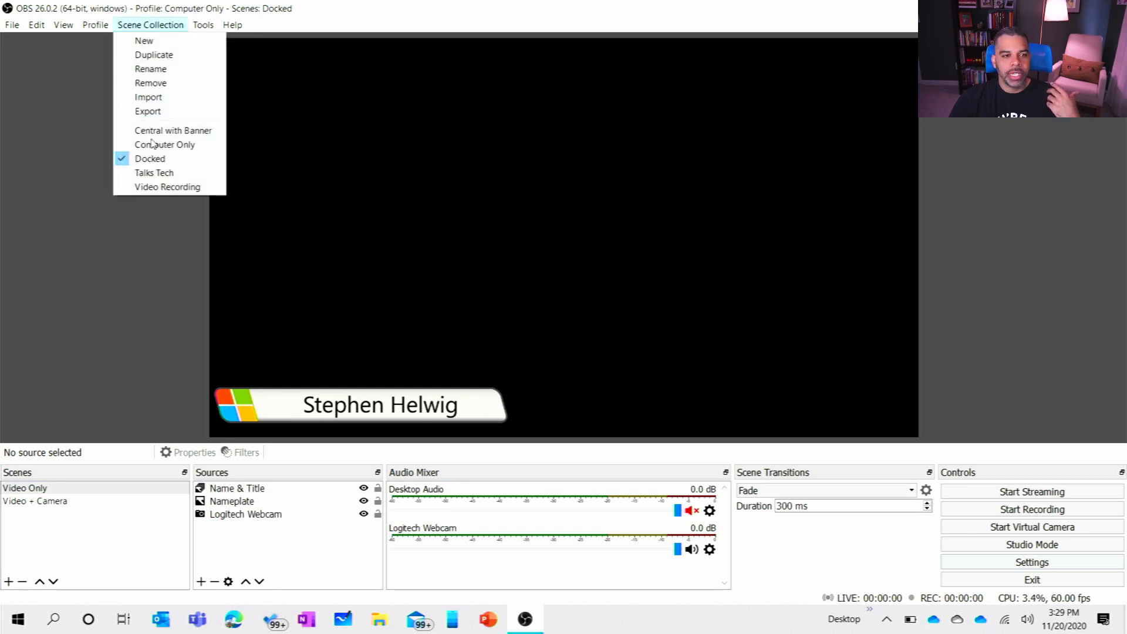
click(152, 174)
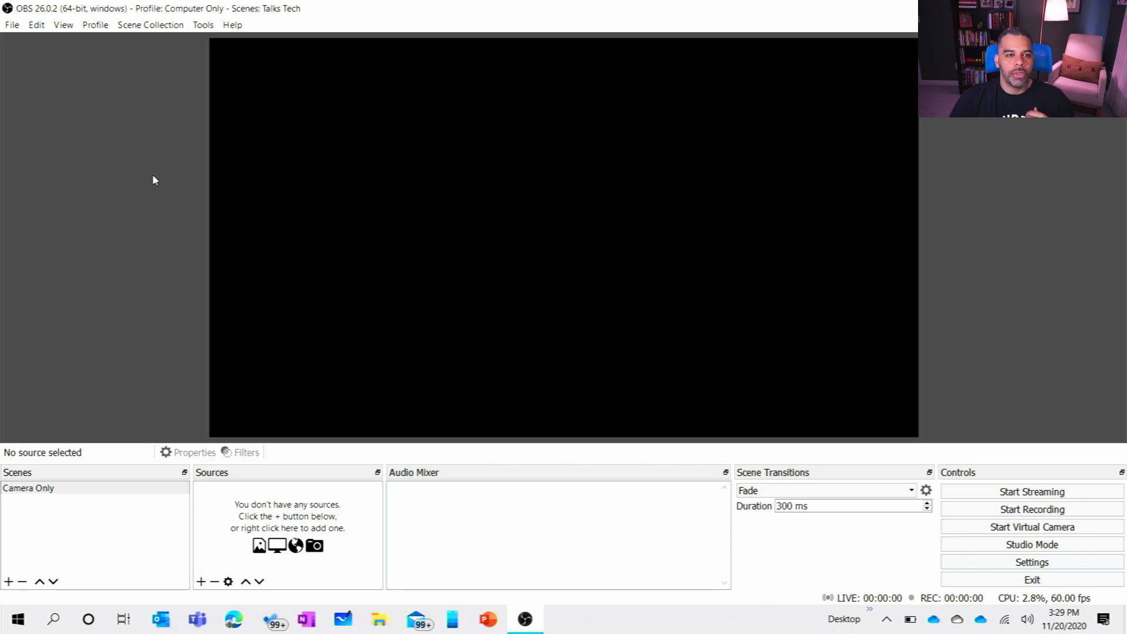
Step: Examine the General, Output, Audio and Video pages of the program settings
click(203, 25)
mouse_move(151, 25)
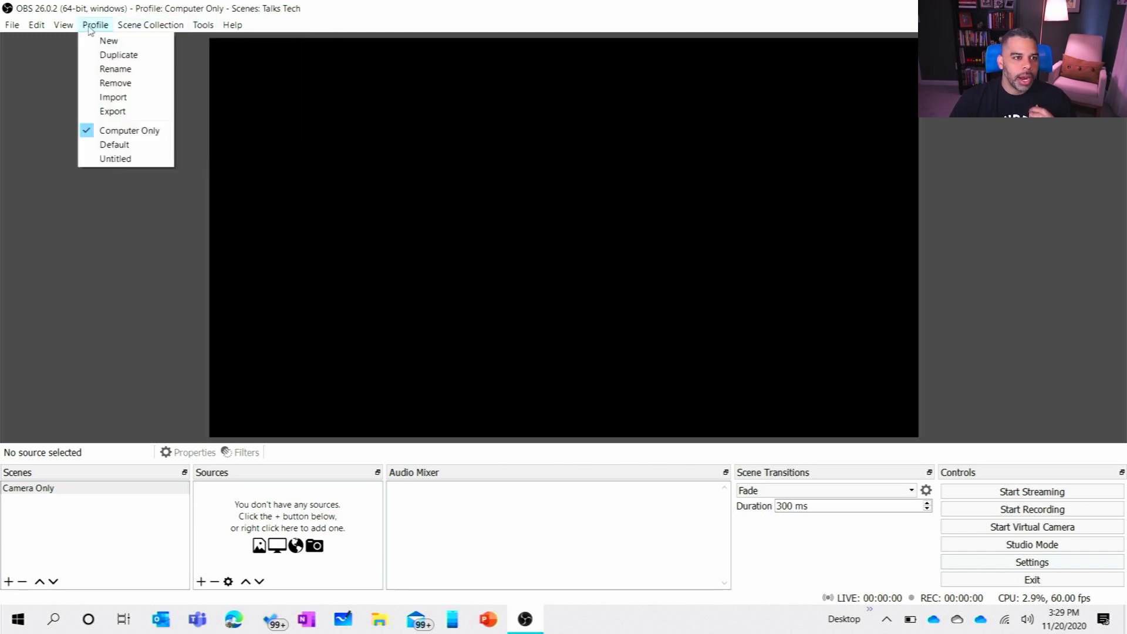
mouse_move(12, 29)
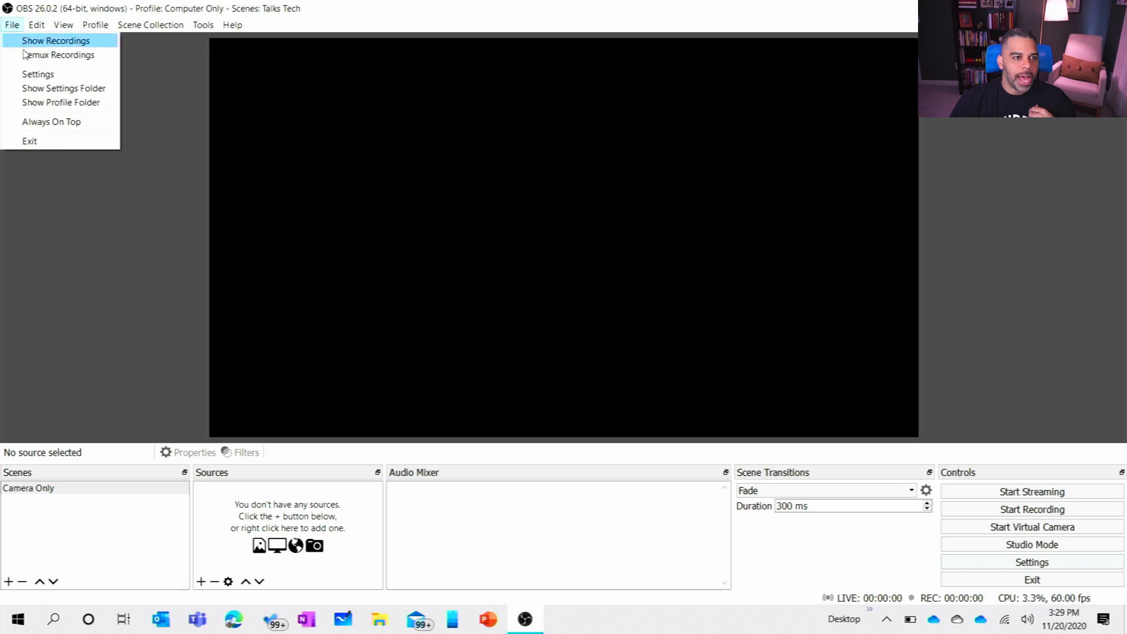
click(25, 76)
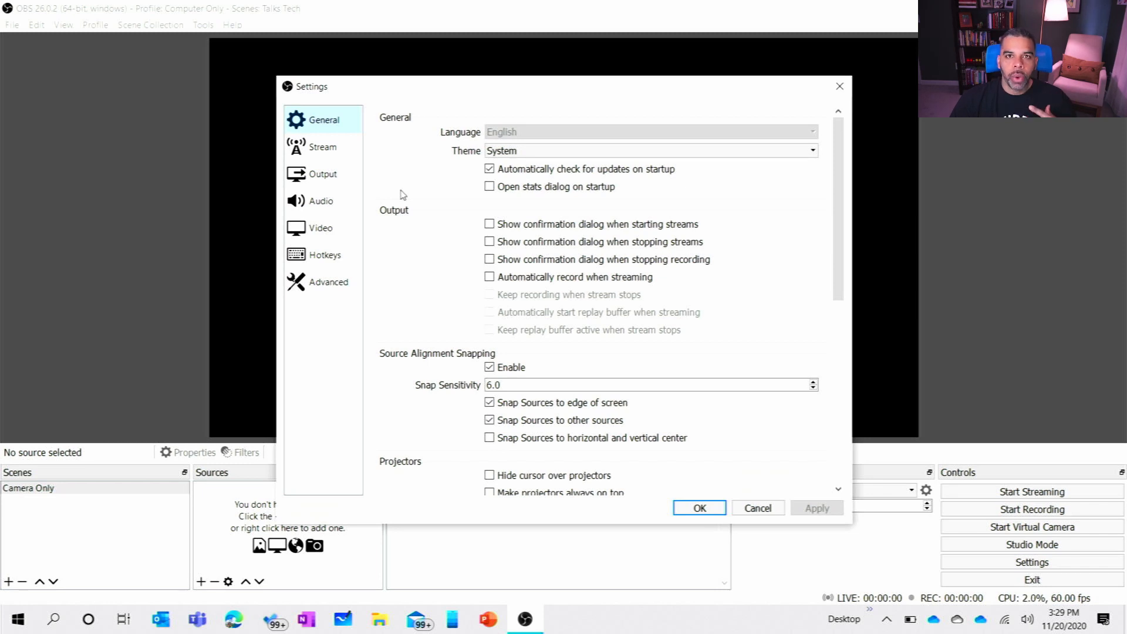
scroll(412, 153, down, 3)
scroll(413, 154, down, 5)
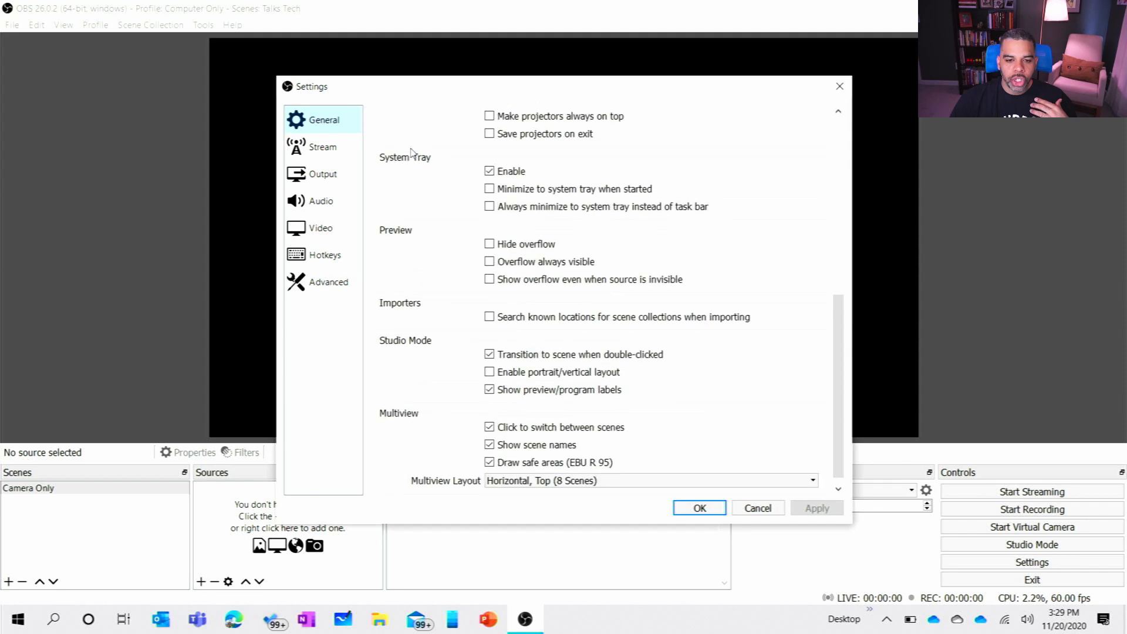
click(298, 184)
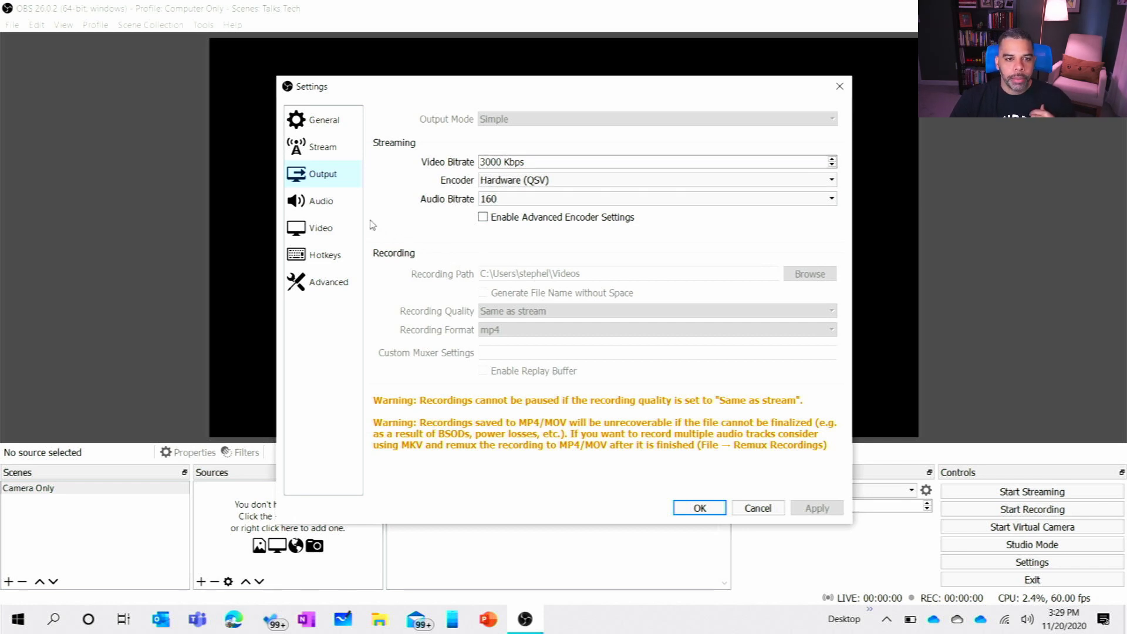
click(323, 201)
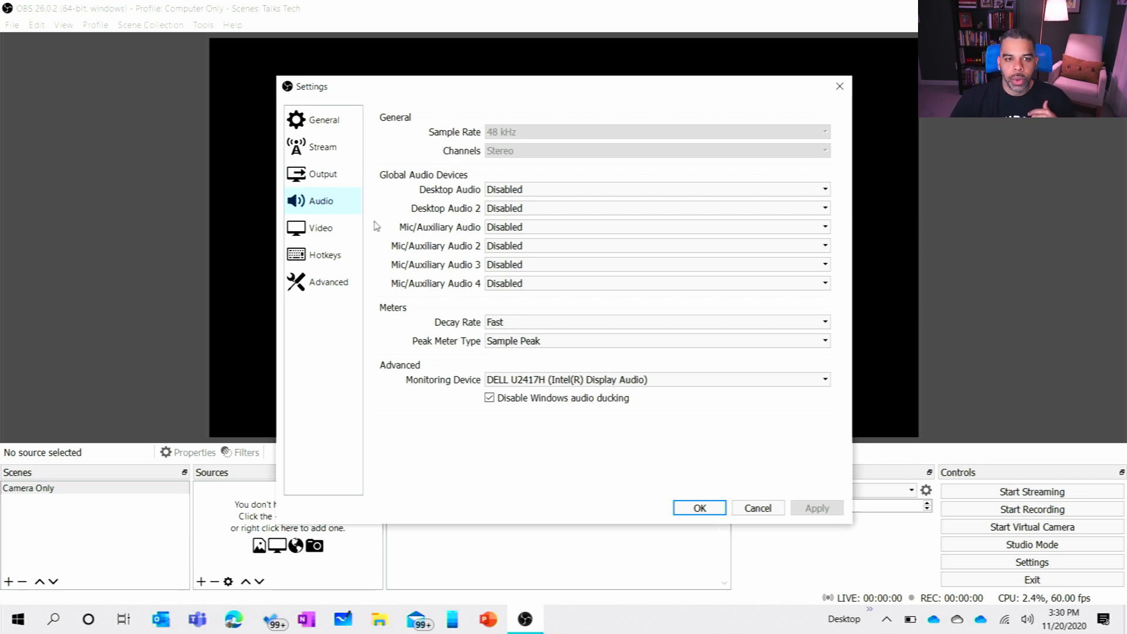
click(322, 232)
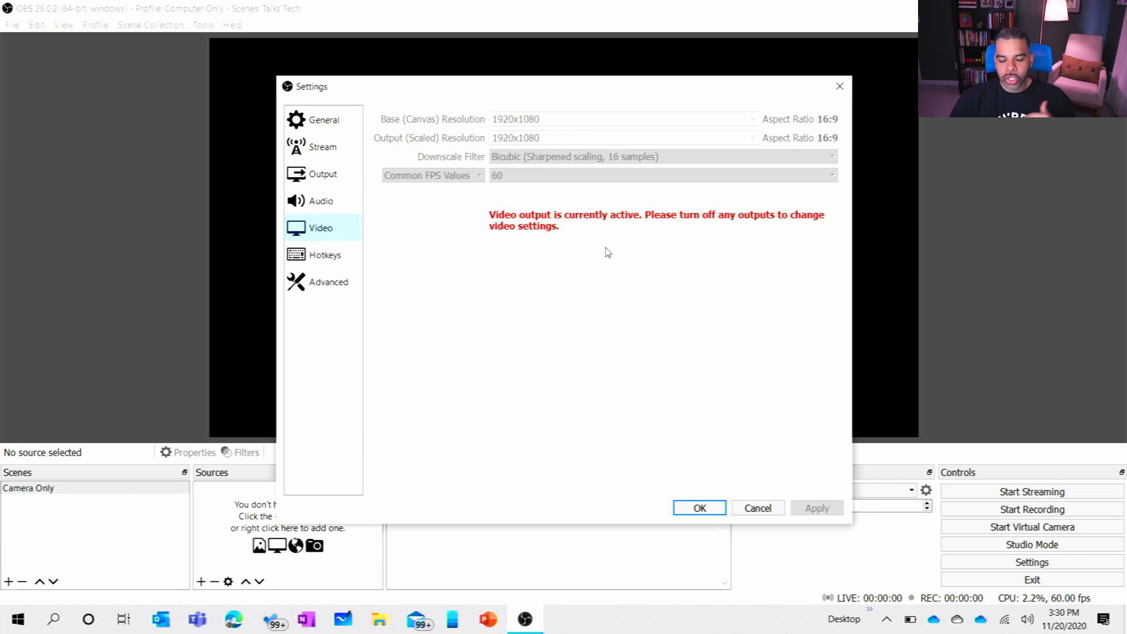
click(757, 508)
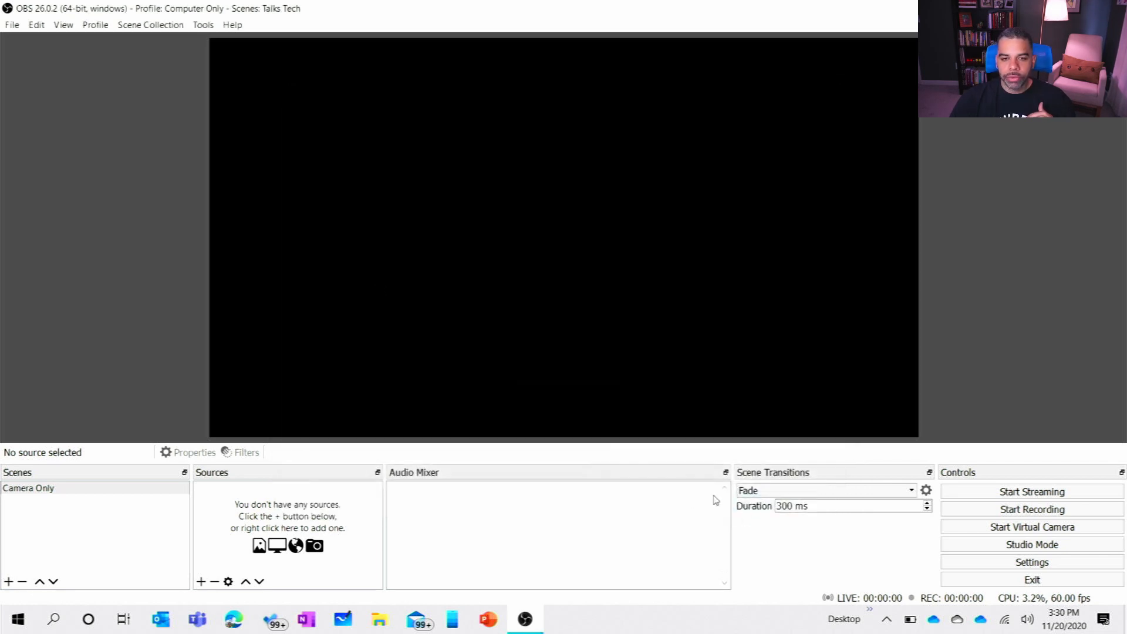
Step: Stop the running VirtualCam output and close its dialog
click(203, 25)
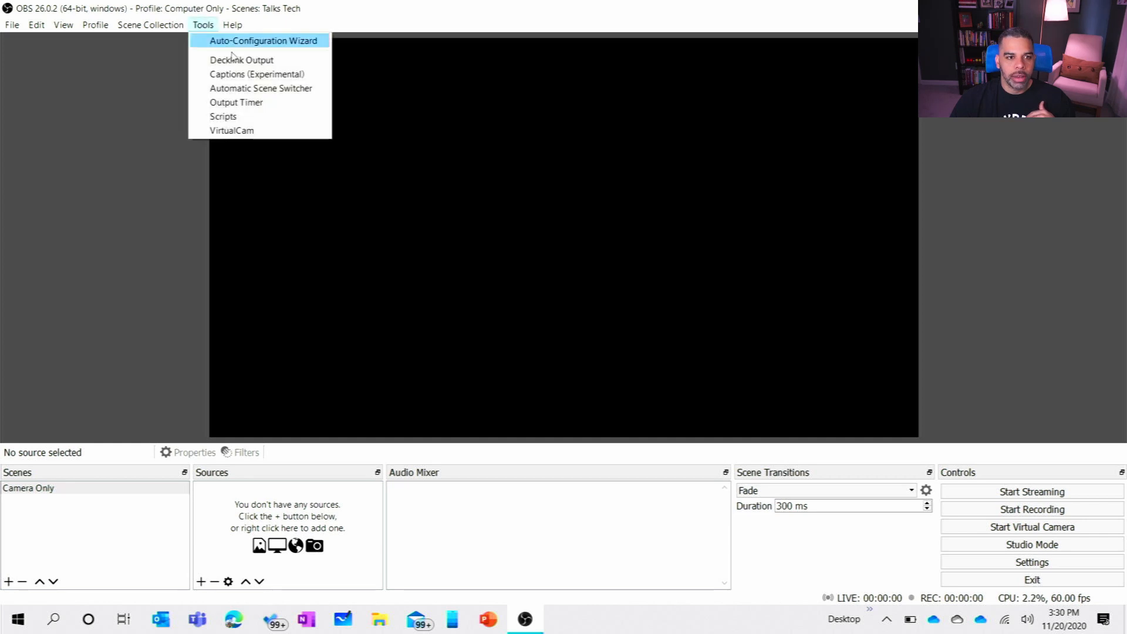
click(231, 130)
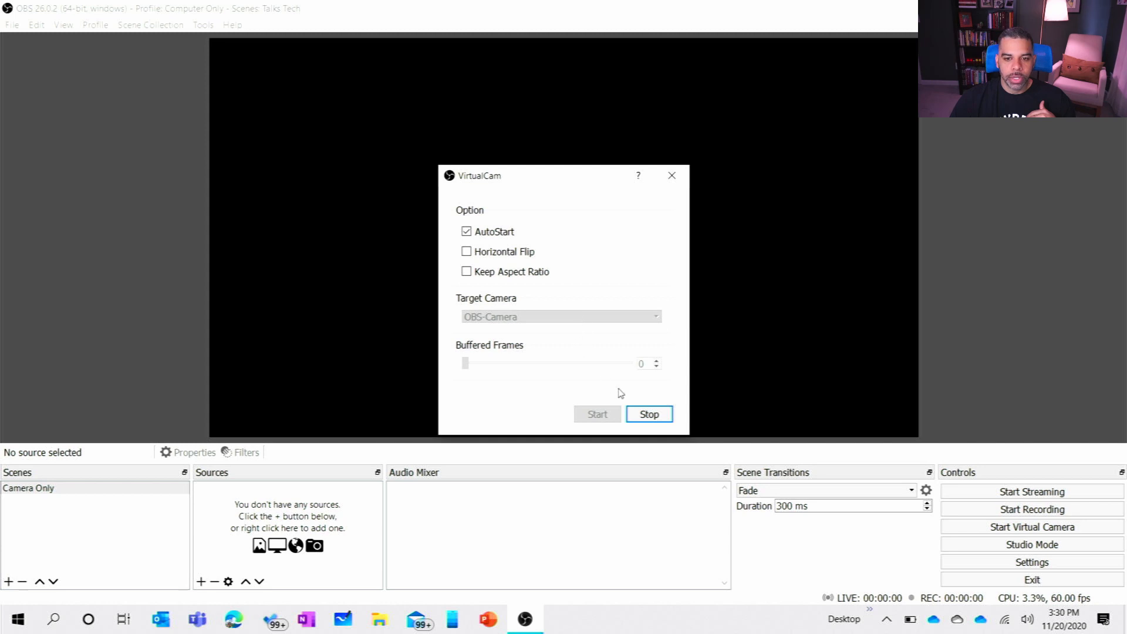
click(645, 415)
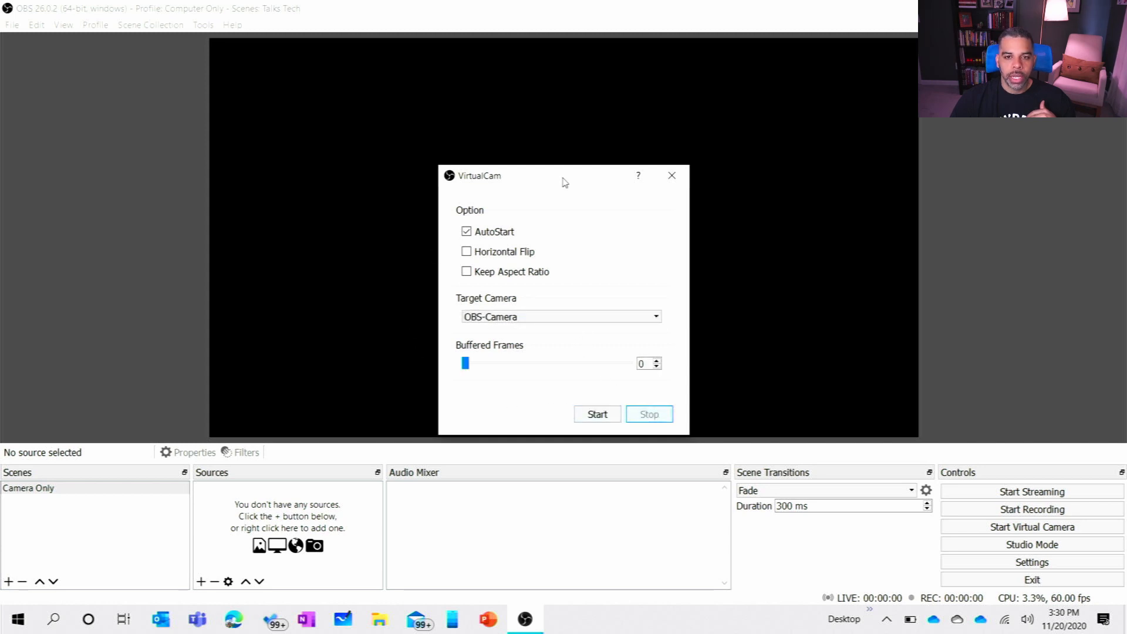
click(673, 176)
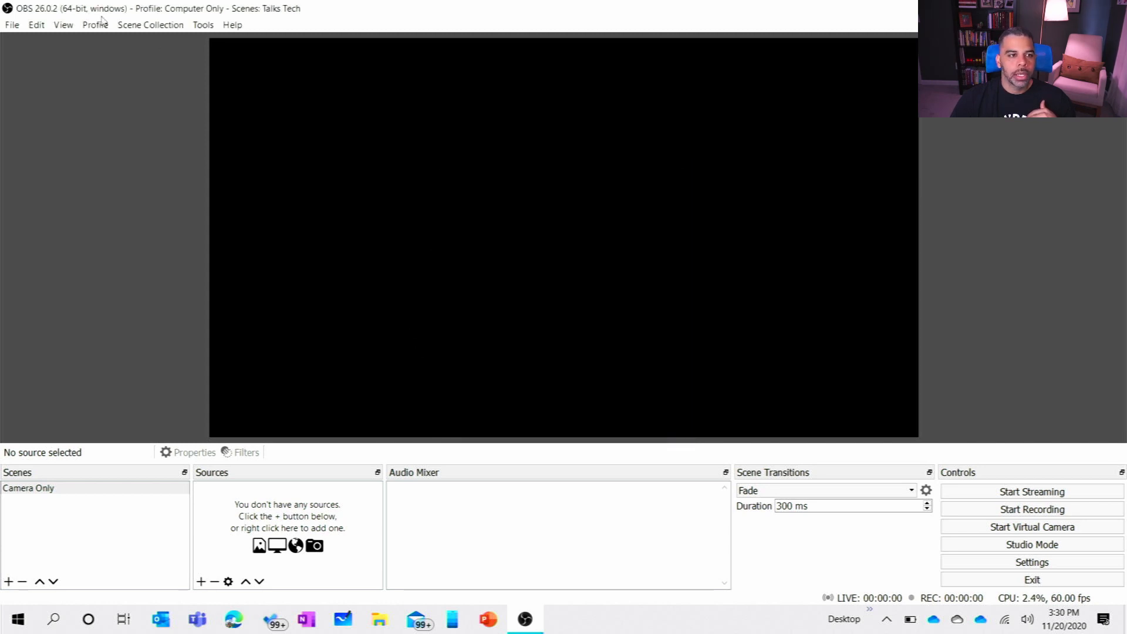
Step: Review the Video settings, including the downscale filter options, and open the Hotkeys settings
click(4, 26)
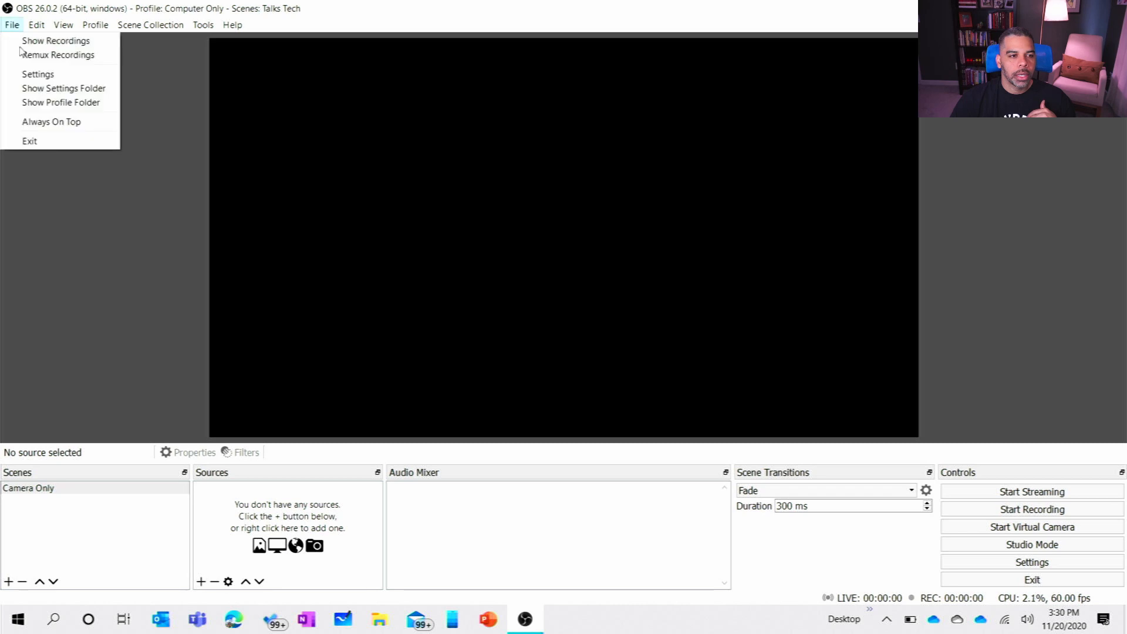
click(64, 75)
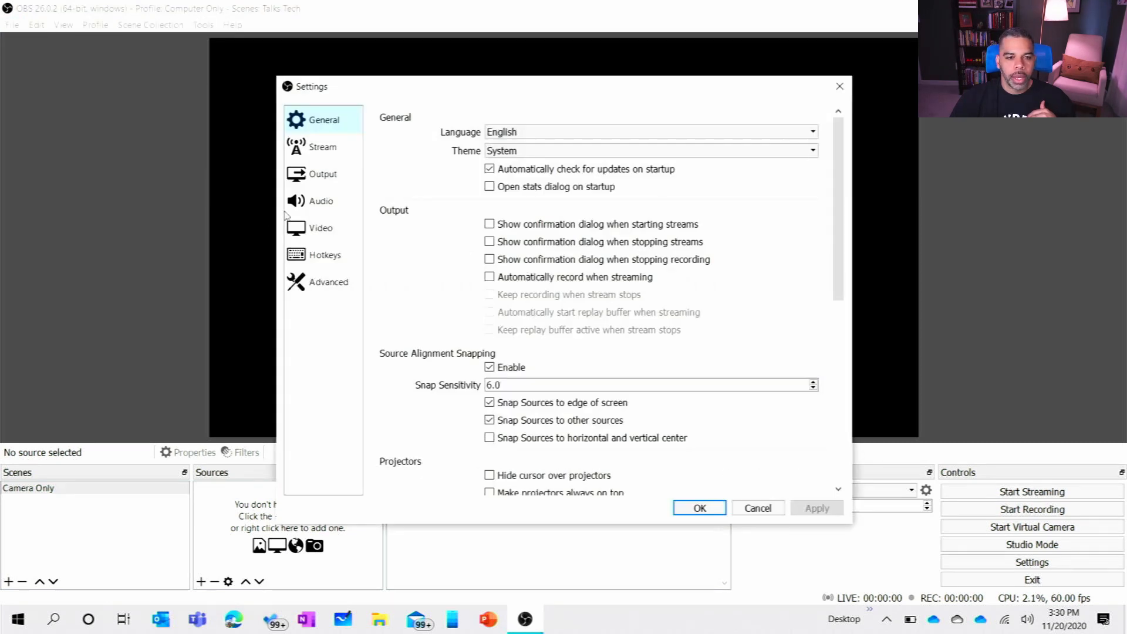
click(306, 228)
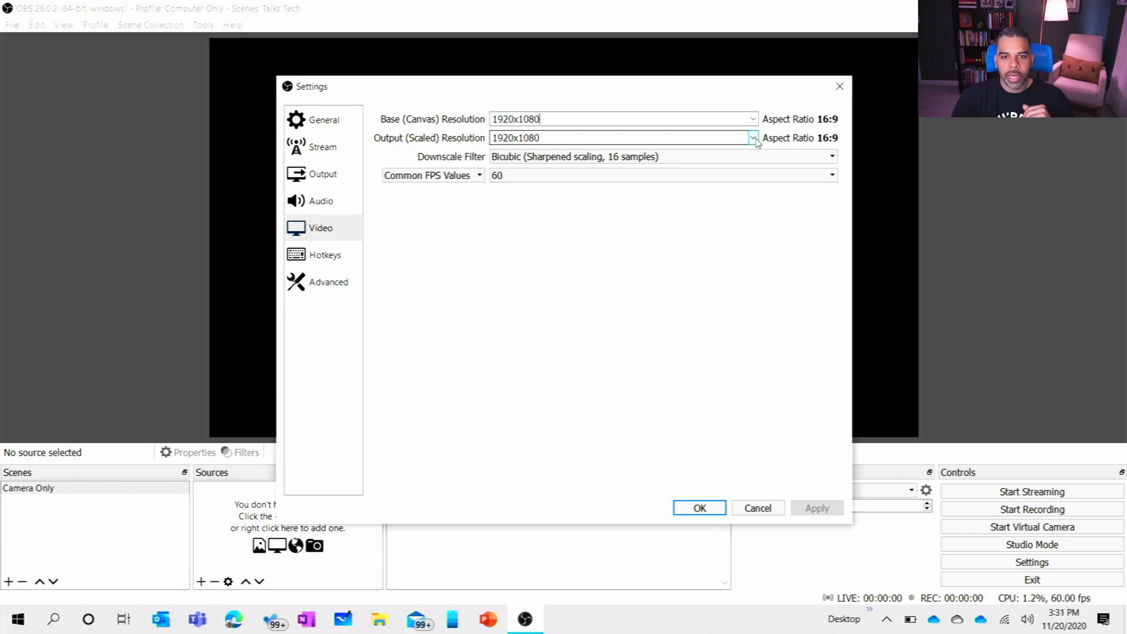
click(694, 162)
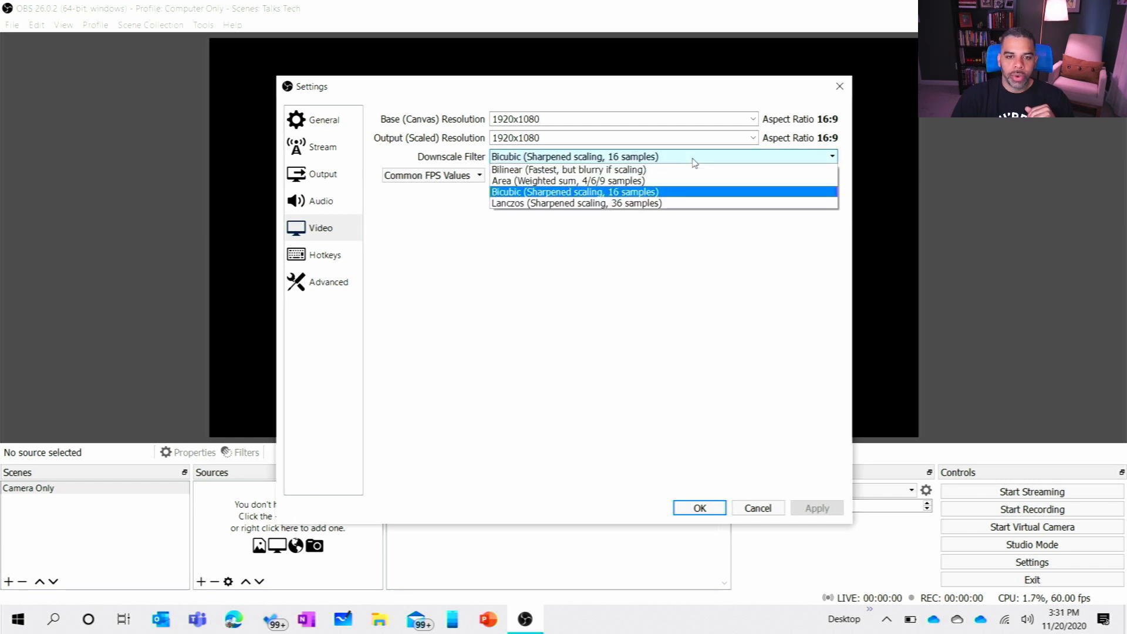
click(592, 287)
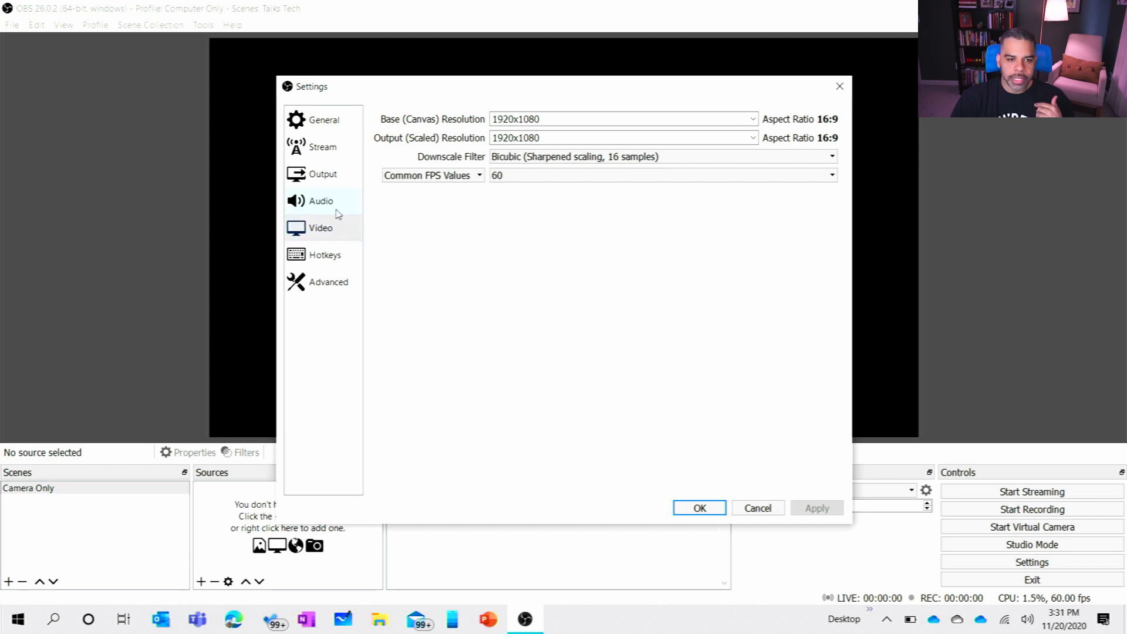
click(322, 264)
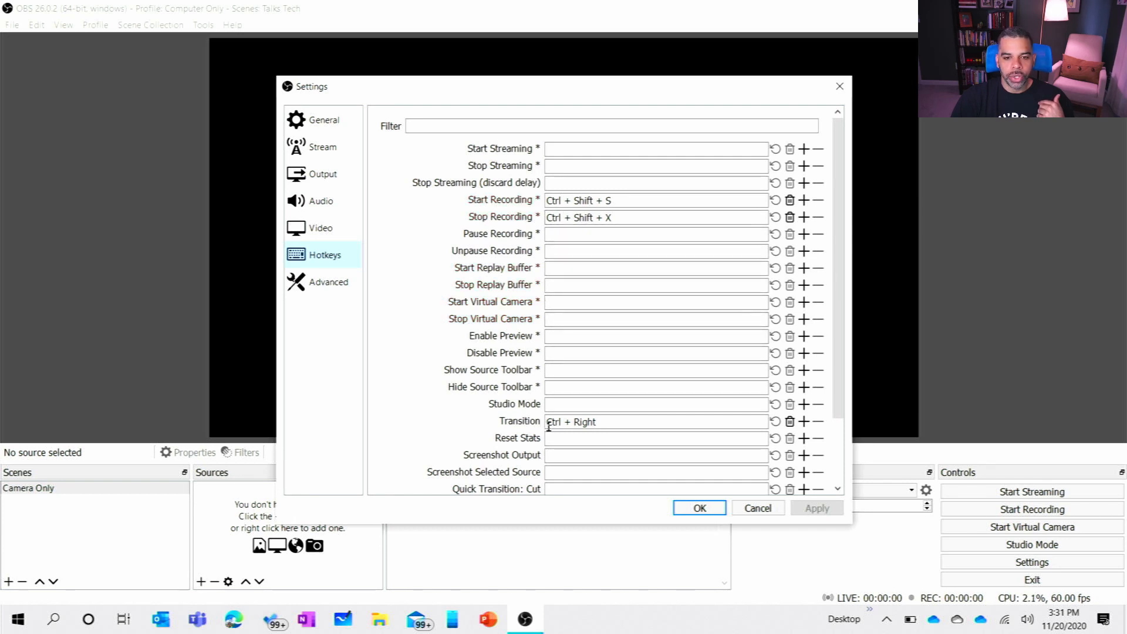
Step: Look through the remaining hotkeys and the Advanced settings, and close the program settings
scroll(629, 337, down, 2)
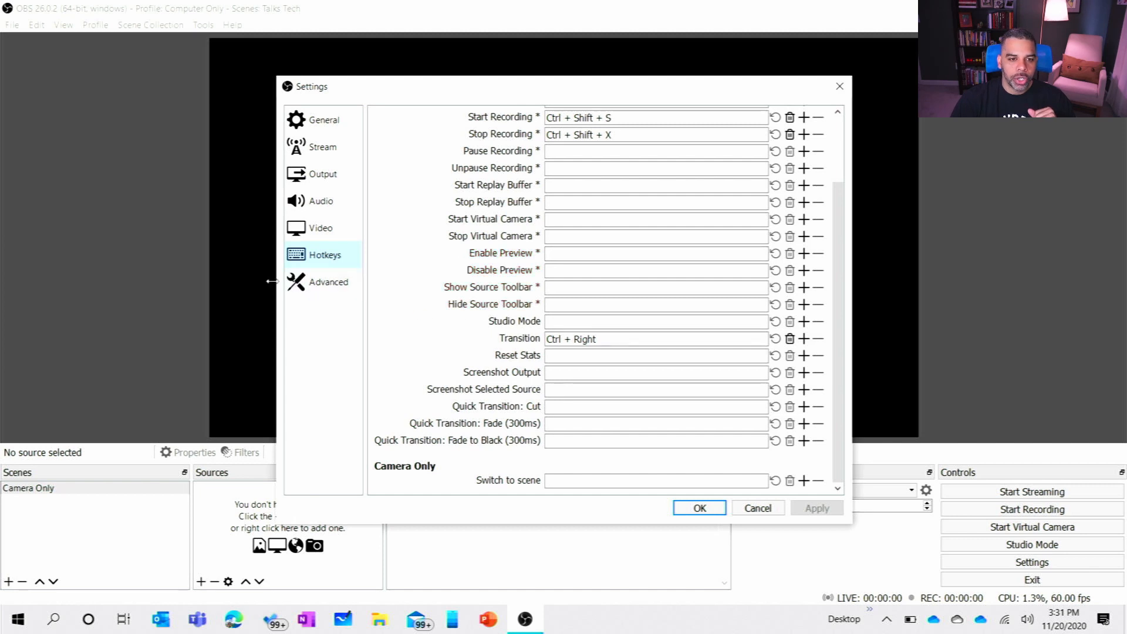
click(302, 286)
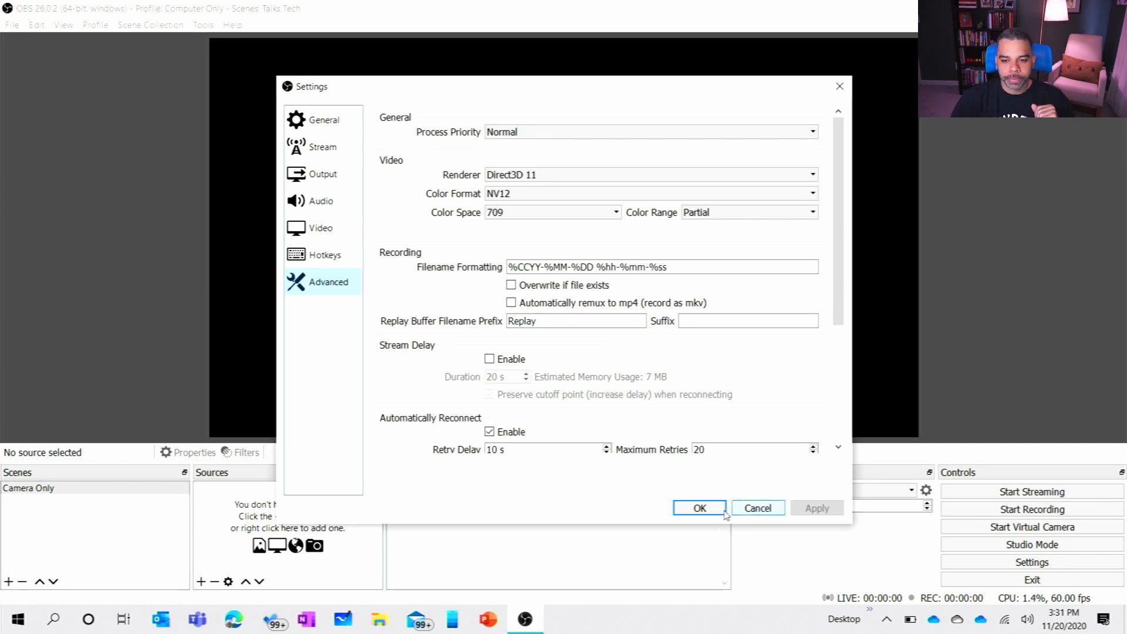
click(700, 508)
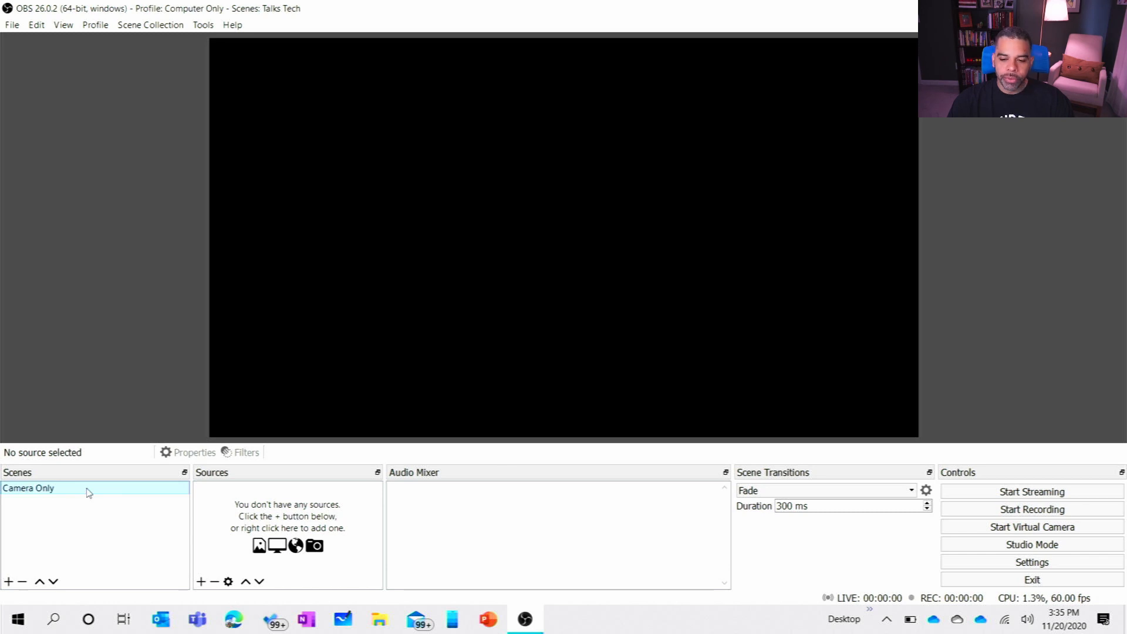
Step: Add a Video Capture Device source named Webcam to the Camera Only scene, using Surface Camera Front as its device
click(201, 584)
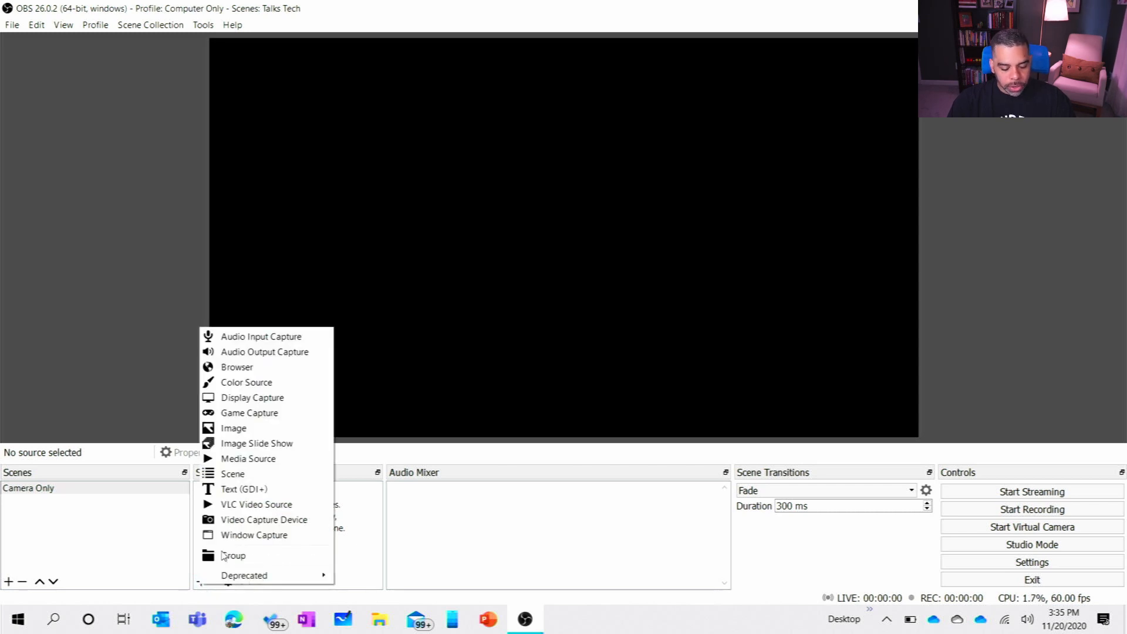
click(244, 522)
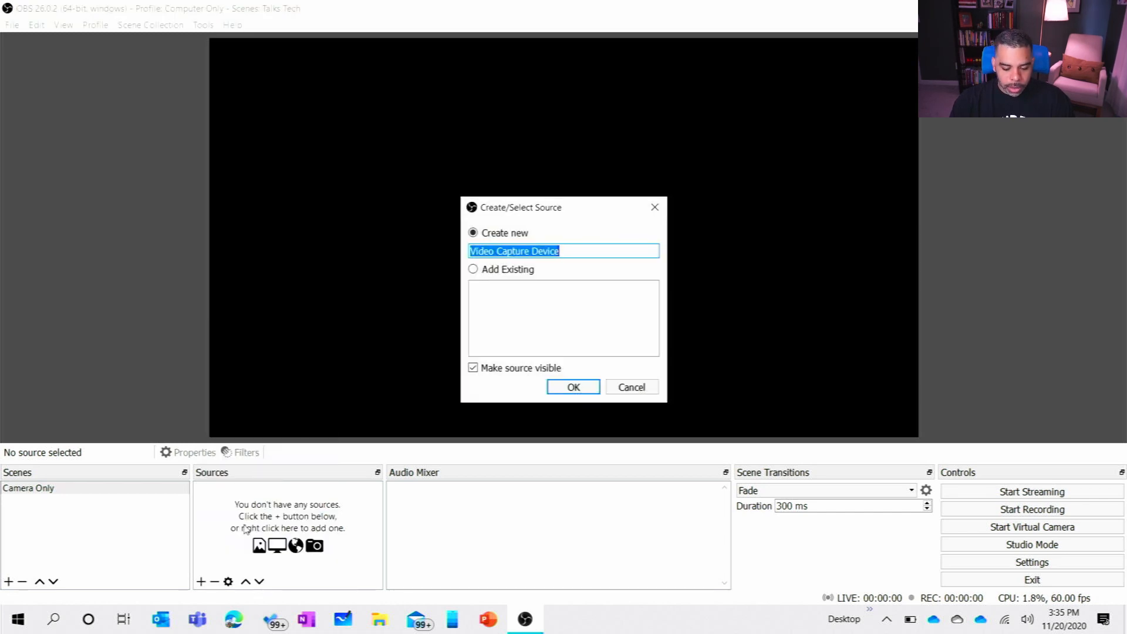
text(Webcam)
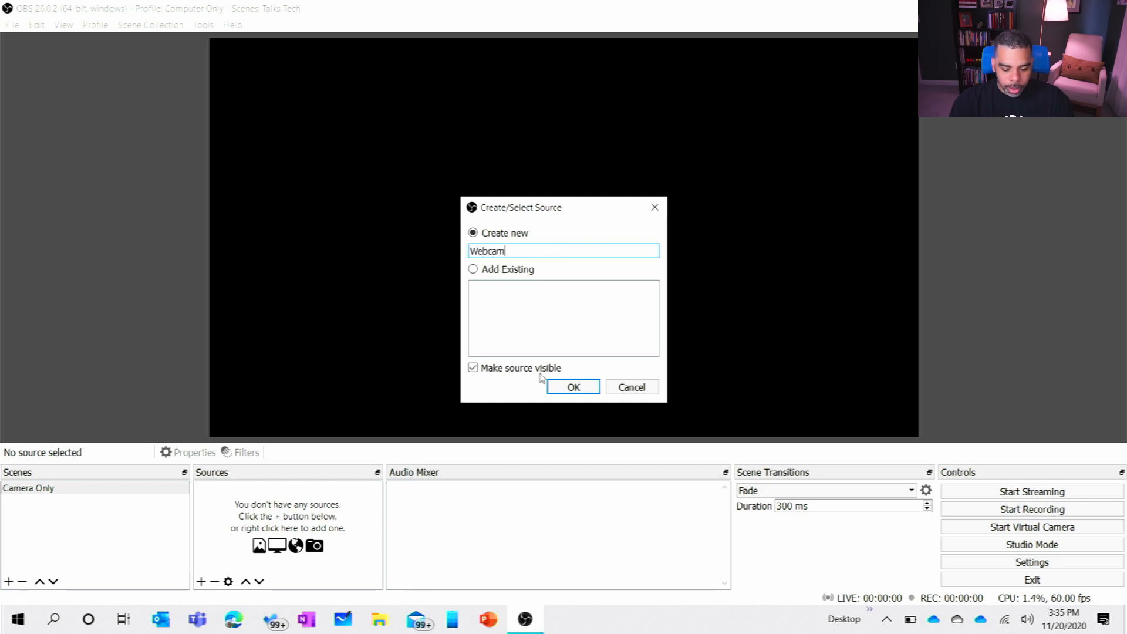
click(561, 389)
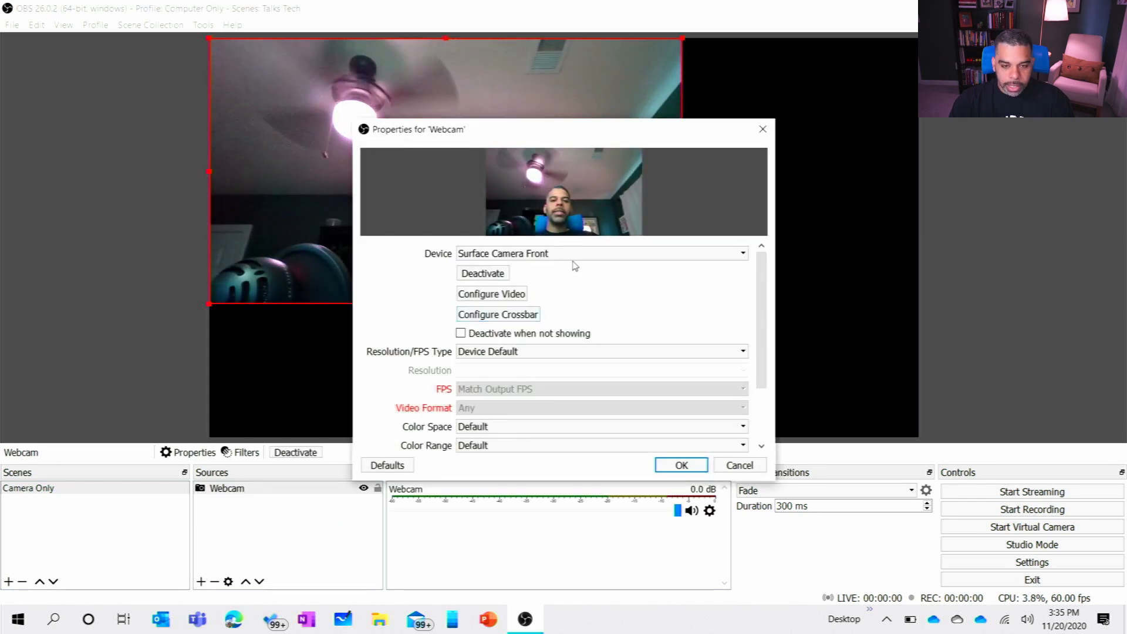
click(555, 254)
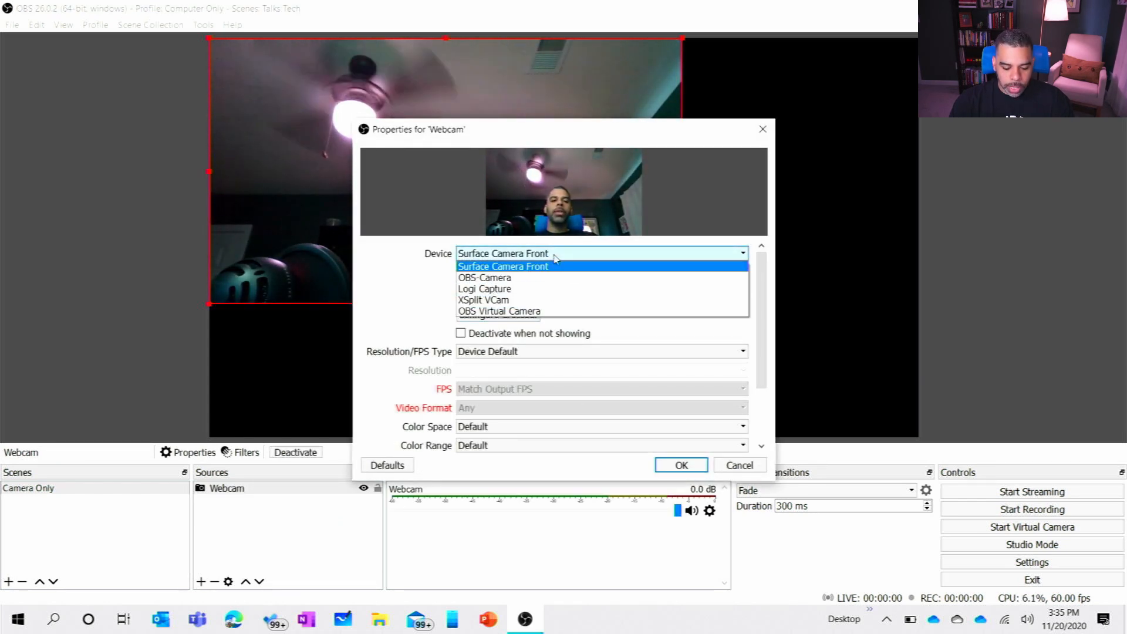
click(555, 256)
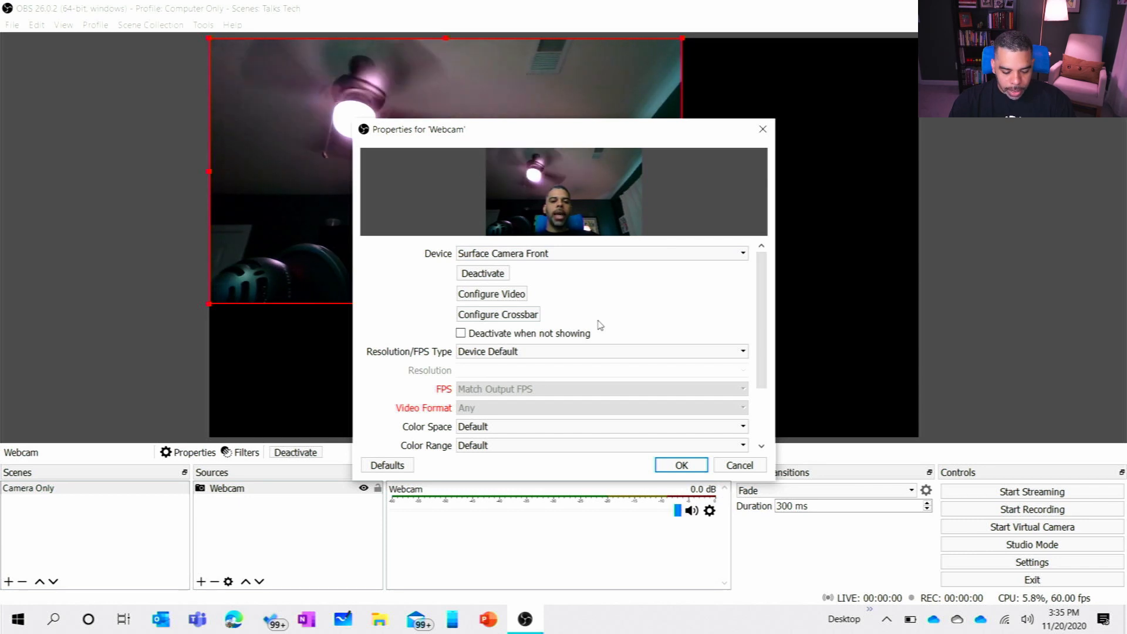
Step: Give the Webcam source the custom audio device Microphone Array (Realtek High Definition Audio(SST)) and enlarge its picture to fill the canvas
click(569, 351)
click(571, 353)
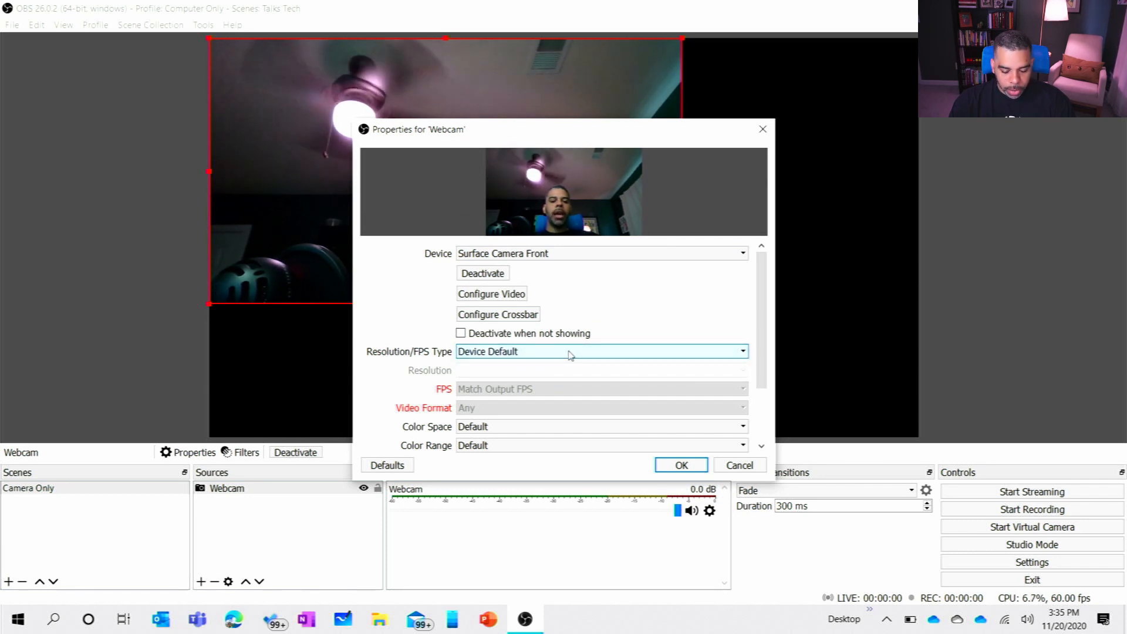
scroll(430, 393, down, 3)
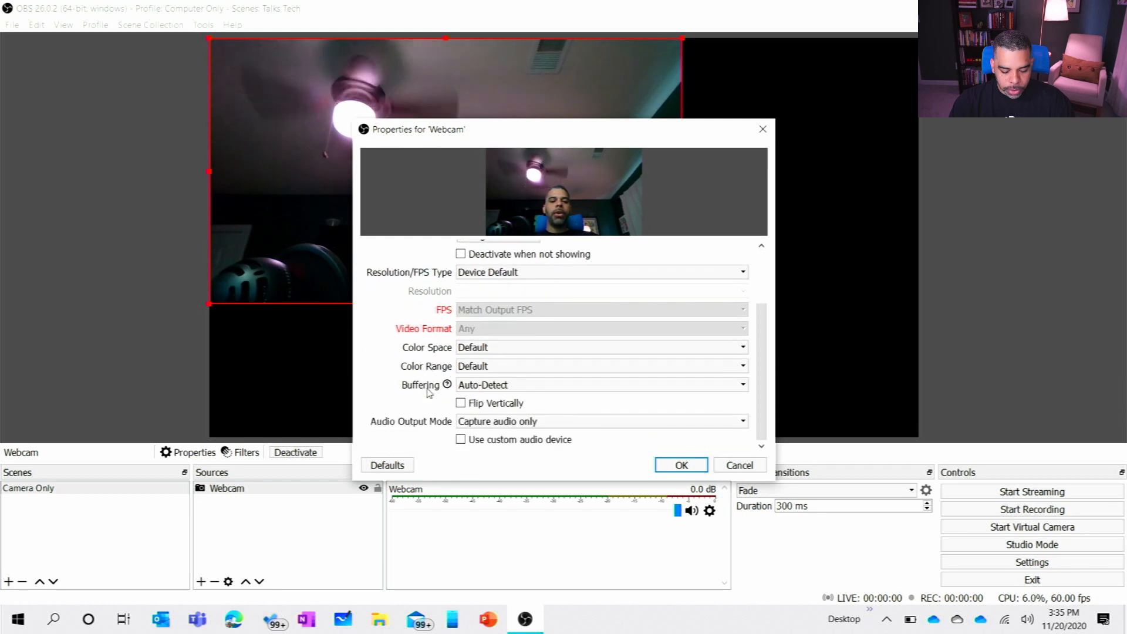
click(488, 441)
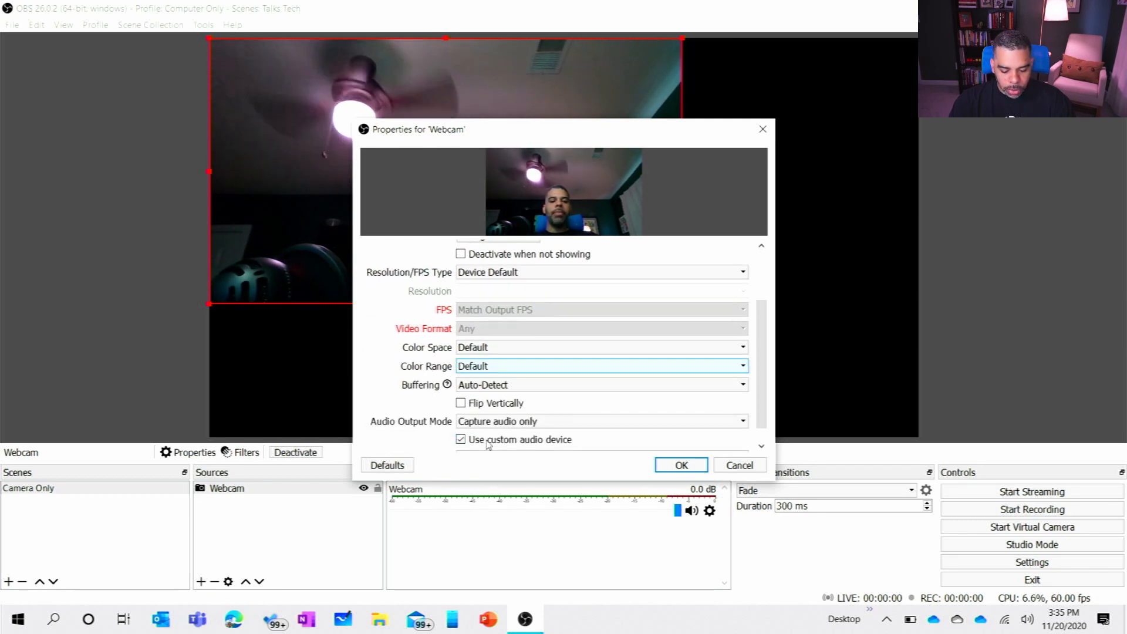
scroll(529, 429, down, 1)
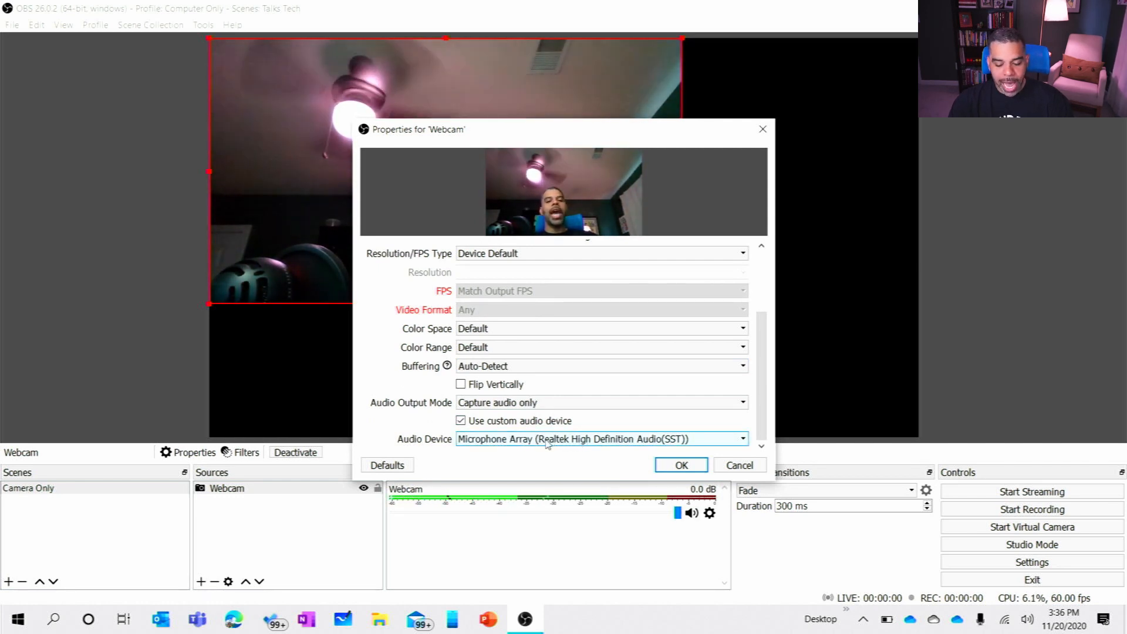
click(546, 441)
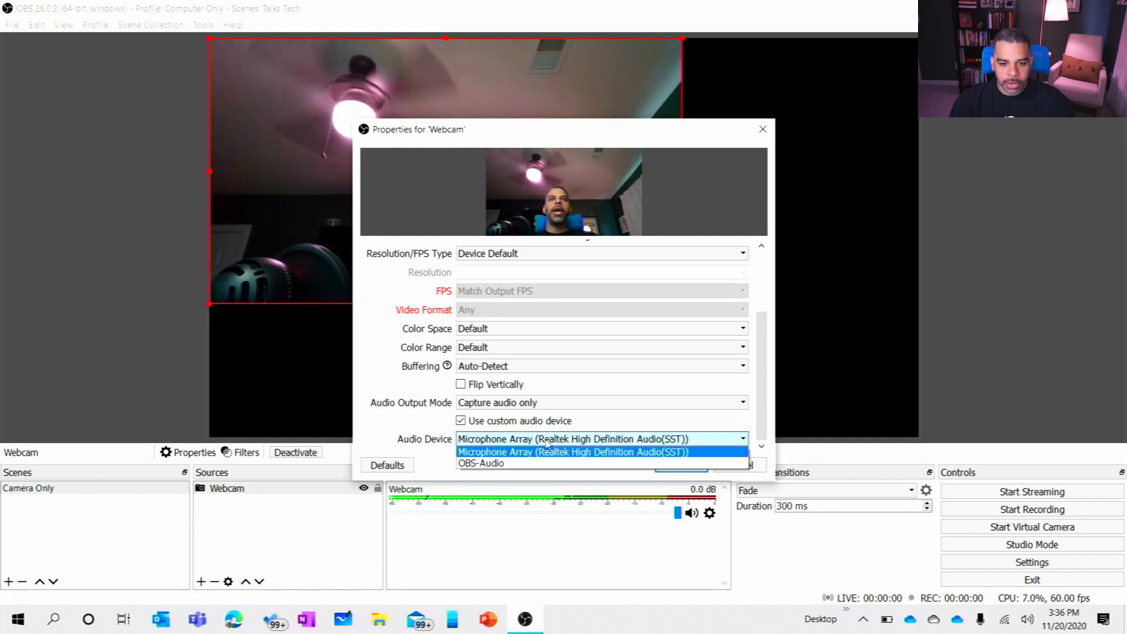
click(547, 442)
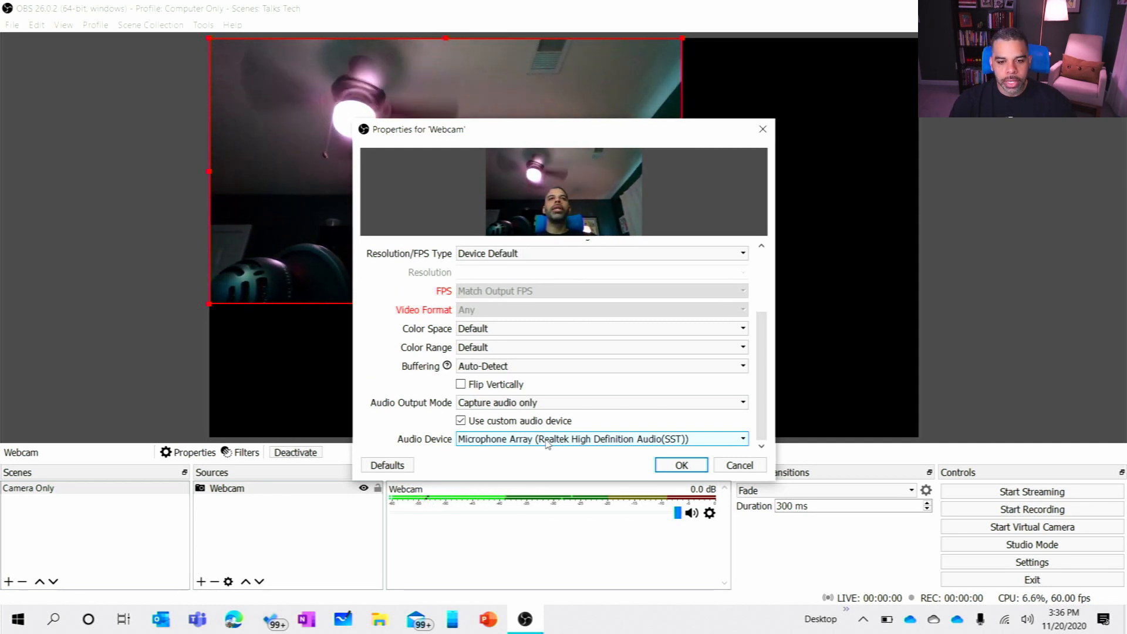
click(670, 467)
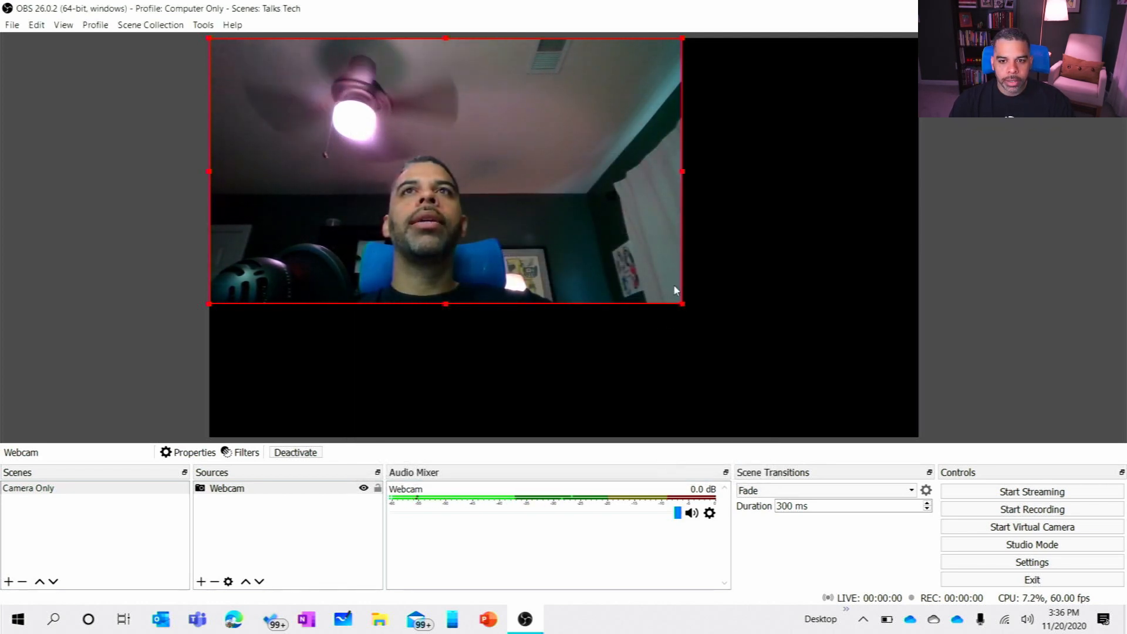
drag(683, 304, 921, 397)
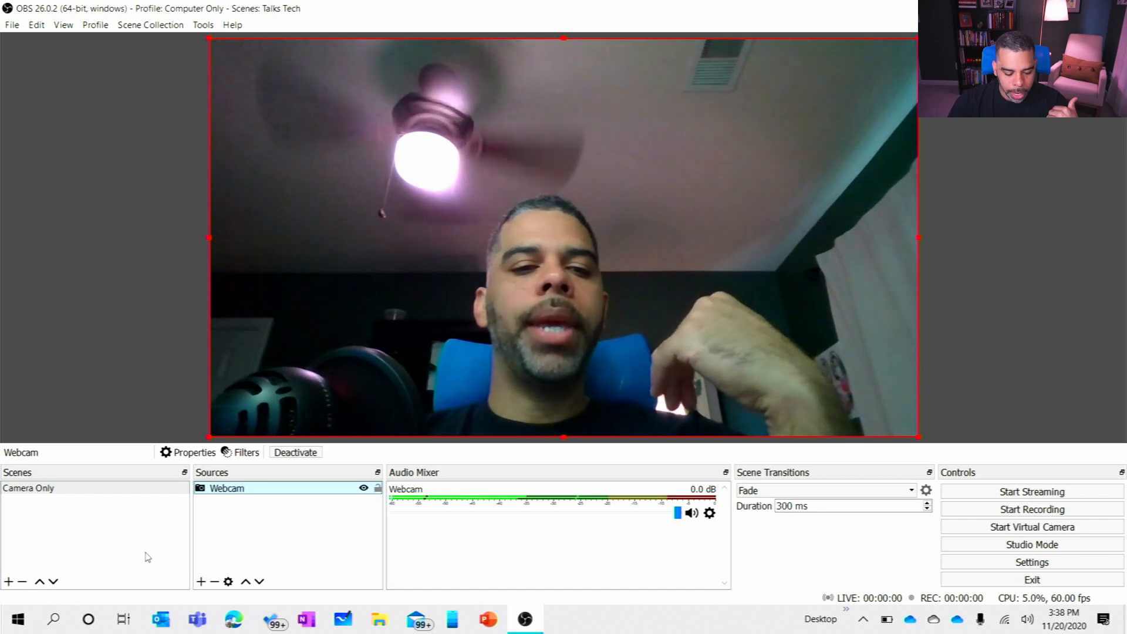
Step: Add a new scene named Logitech Scene
click(9, 581)
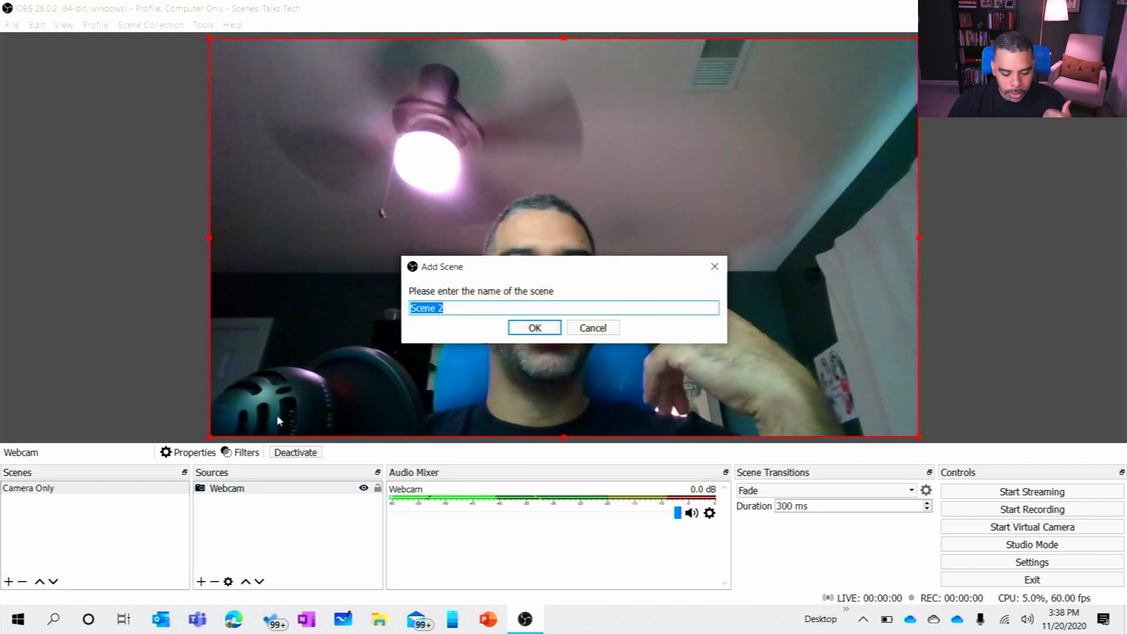
text(Logtie)
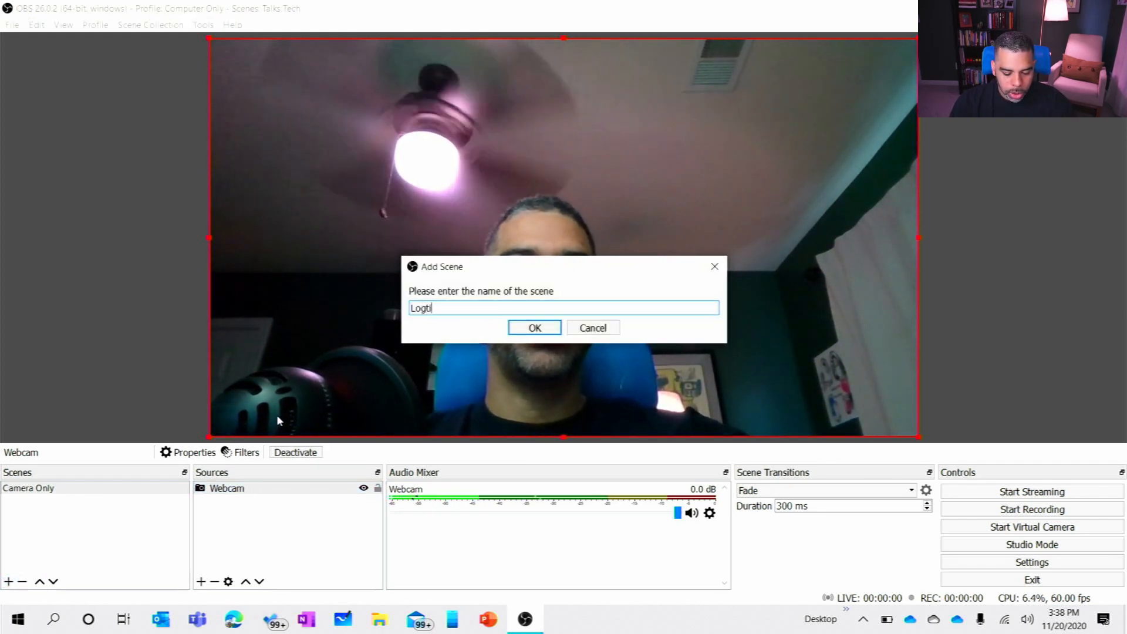
key(BackSpace)
key(BackSpace)
key(BackSpace)
text(itech Sce)
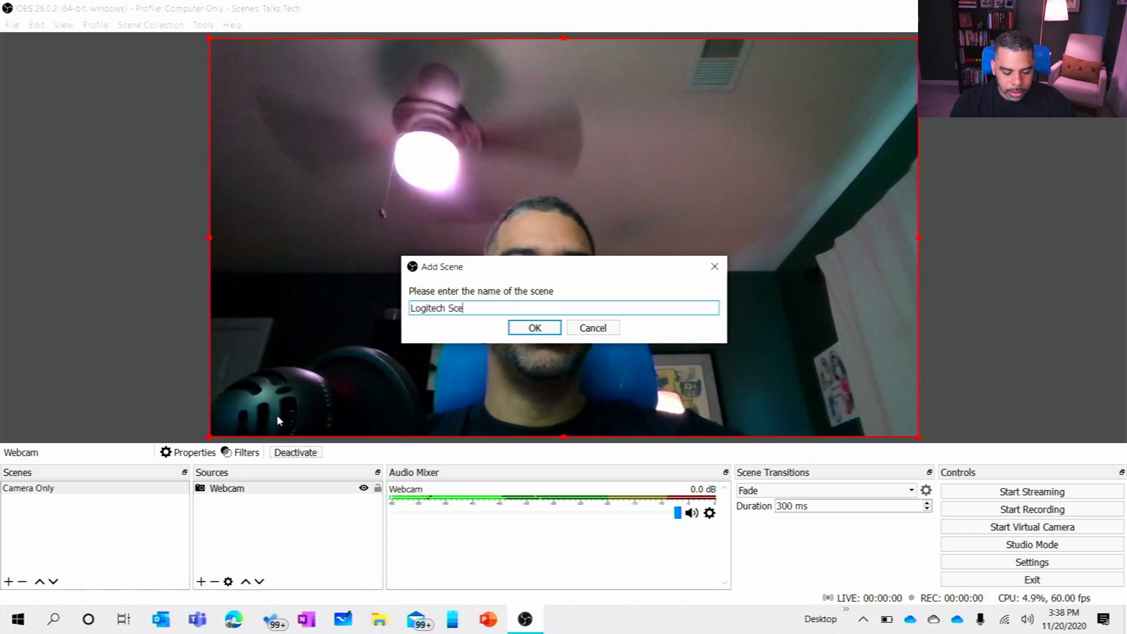
text(ne)
key(Return)
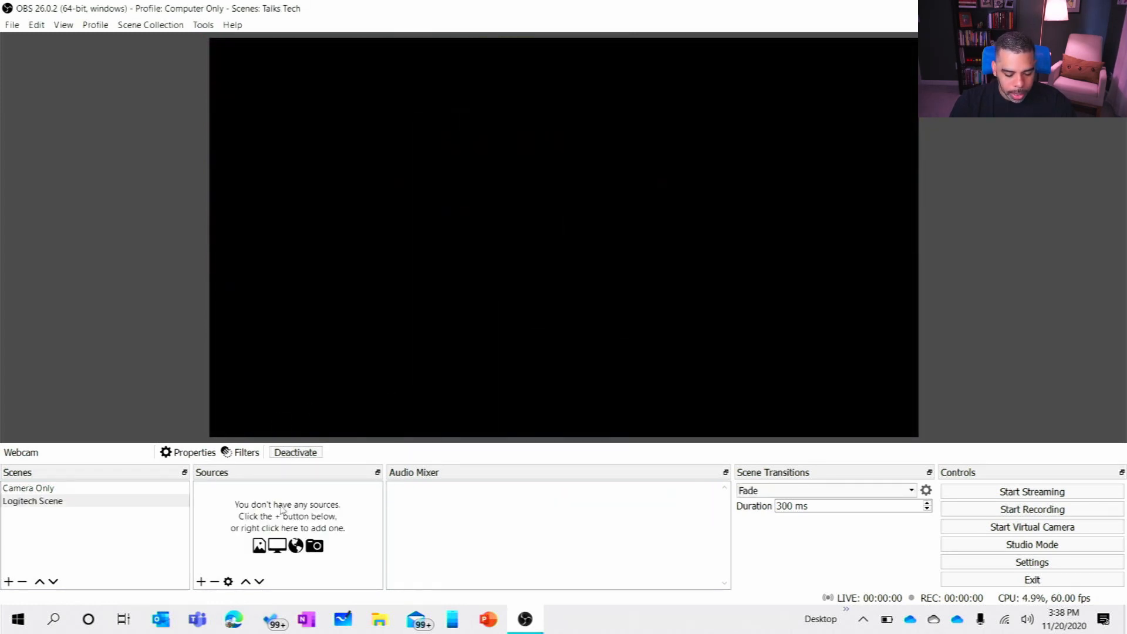
Step: Add a Video Capture Device source named Logitech Webcam to the Logitech Scene, with HD Pro Webcam C920 as its device
click(201, 582)
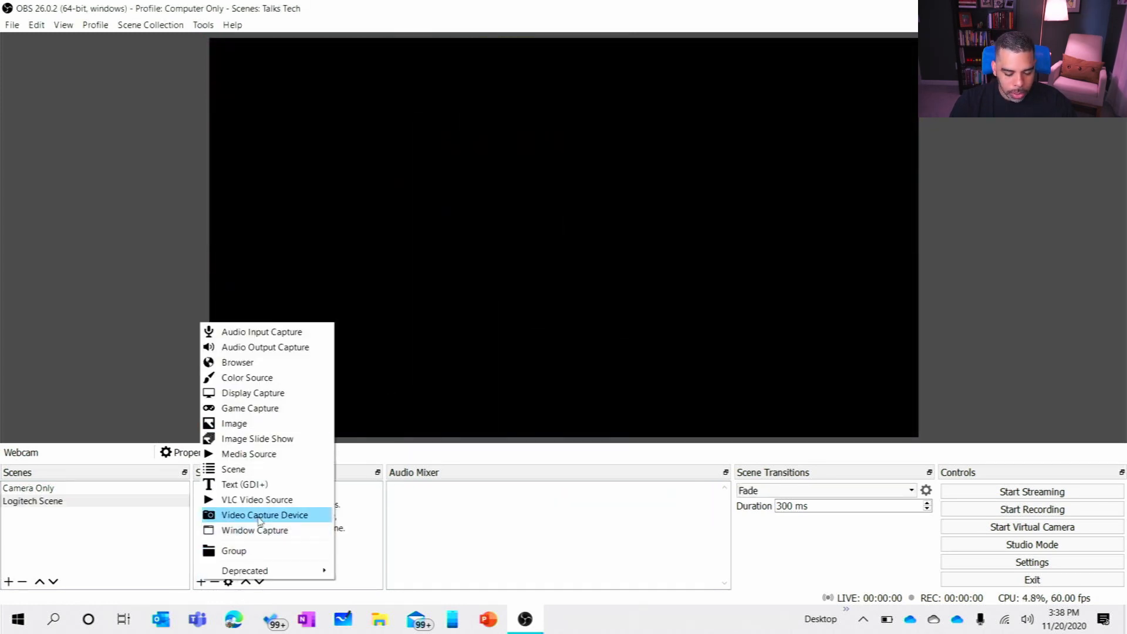
click(262, 515)
text(Logitech Webcam)
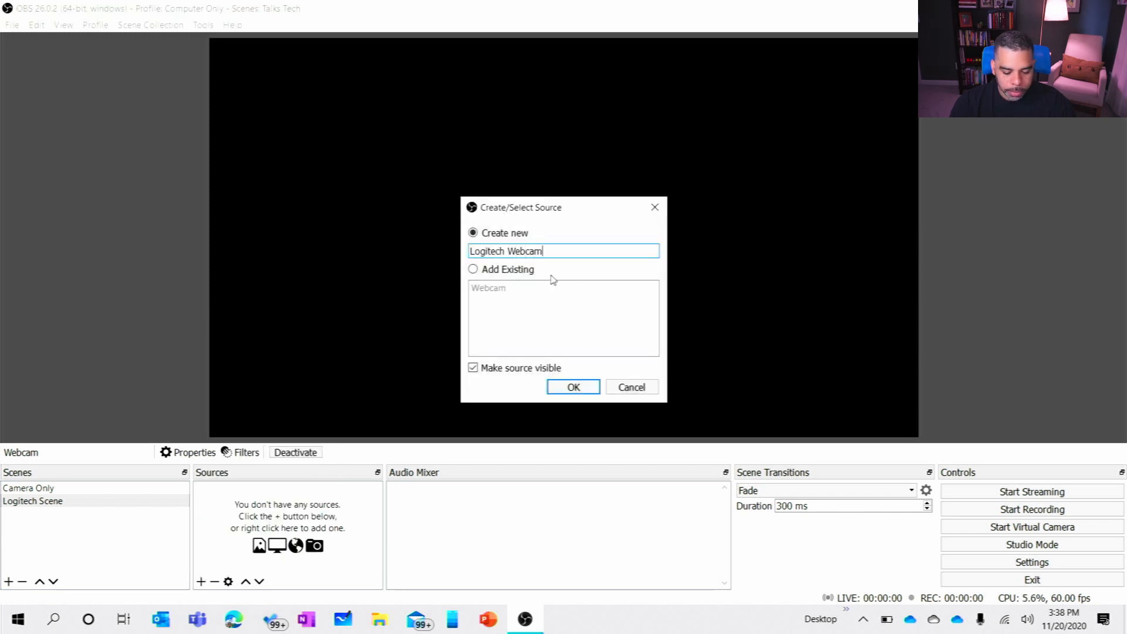
key(Return)
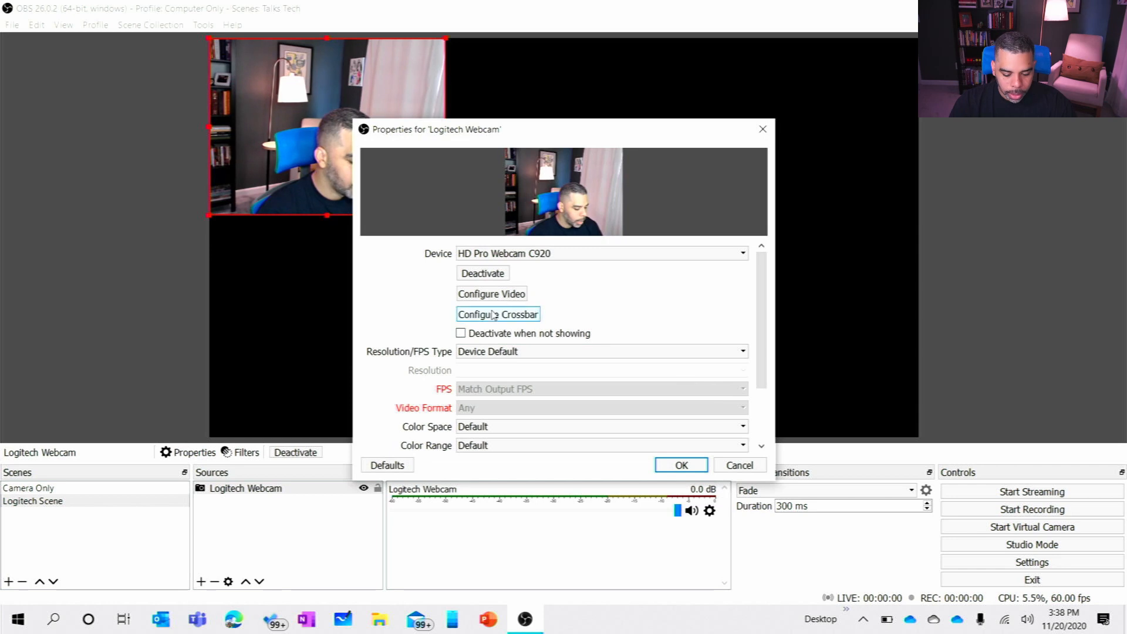
click(546, 256)
click(546, 259)
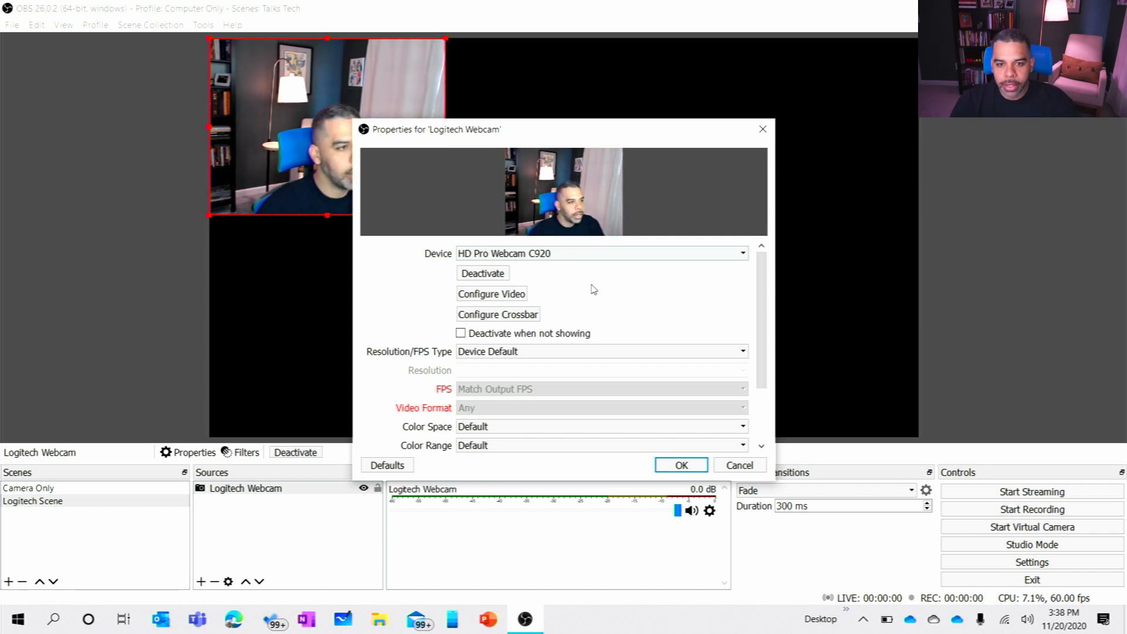
Step: Set the Logitech Webcam's Resolution/FPS Type to Custom with a resolution of 1920x1080
click(551, 352)
click(551, 355)
click(551, 354)
click(501, 372)
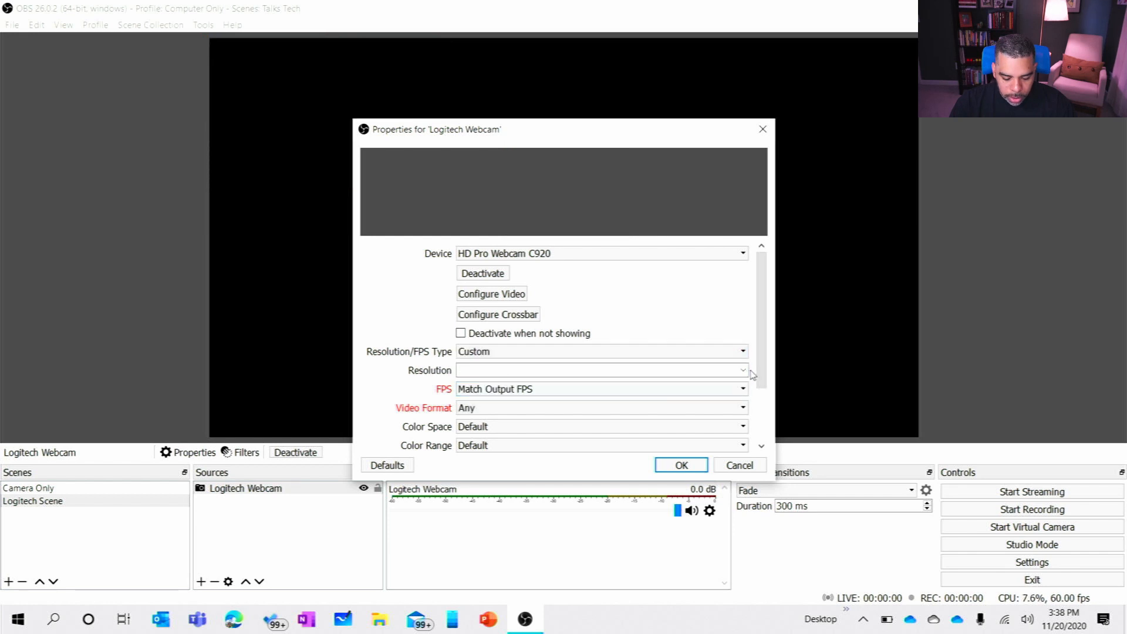
click(743, 371)
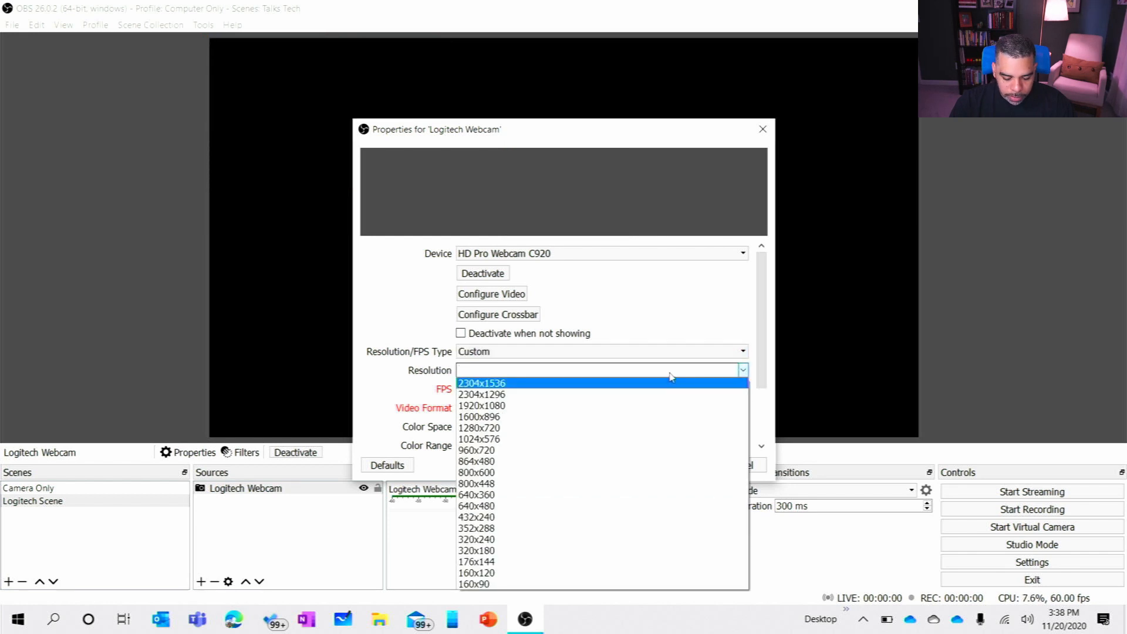
click(558, 408)
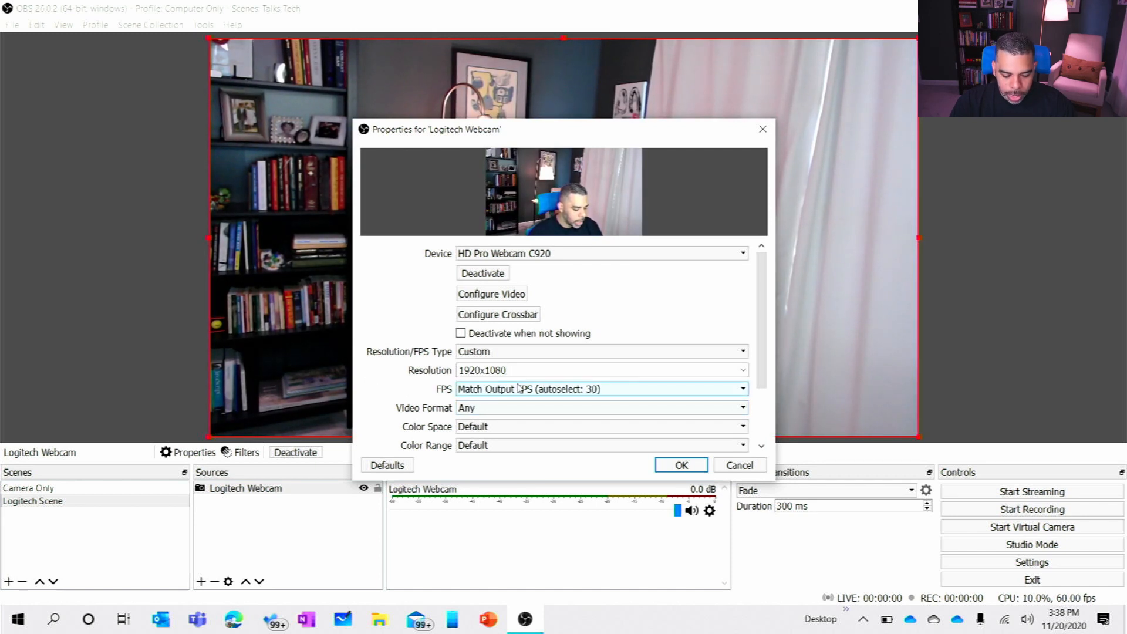
Step: Enable a custom audio device for the Logitech Webcam, choose Microphone (HD Pro Webcam C920), and accept the source properties
scroll(518, 387, down, 3)
click(482, 440)
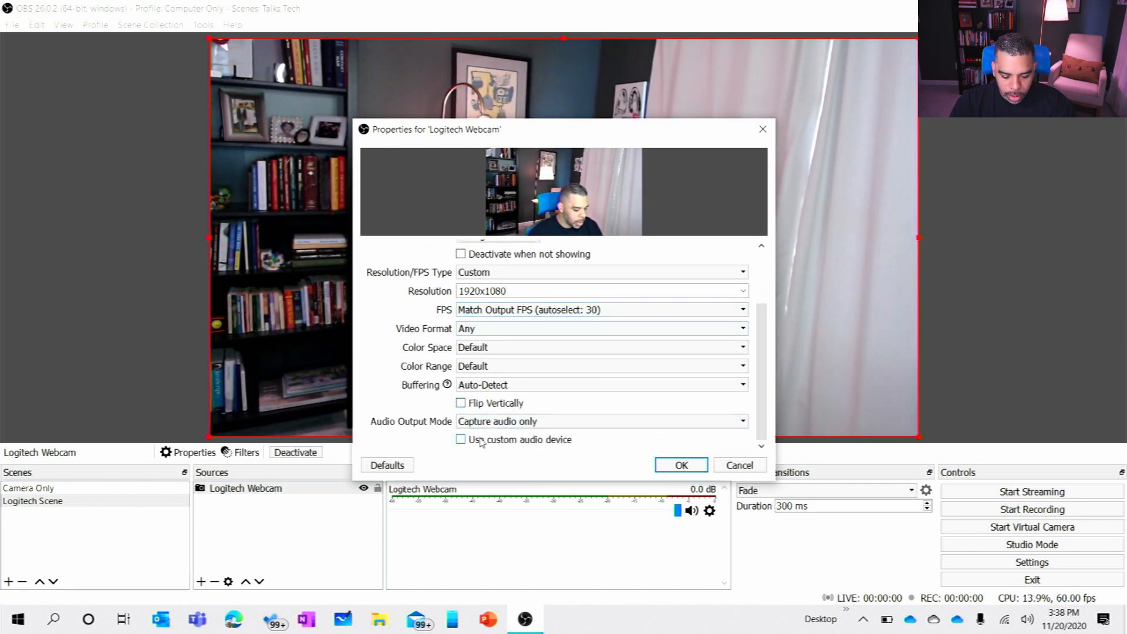
scroll(521, 448, down, 1)
click(536, 440)
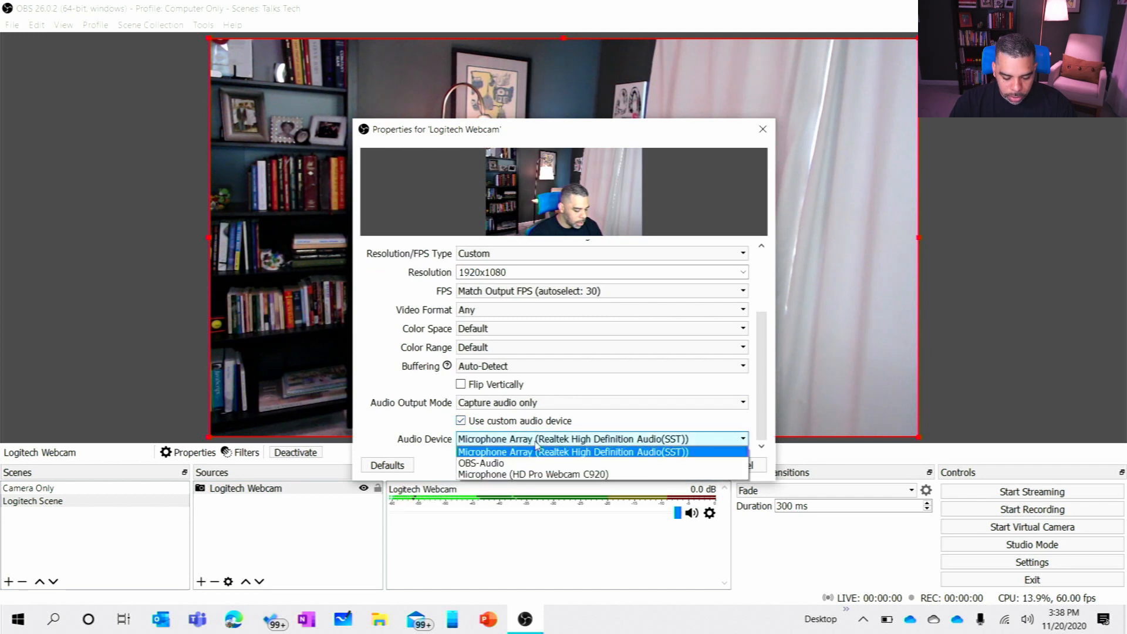
click(522, 473)
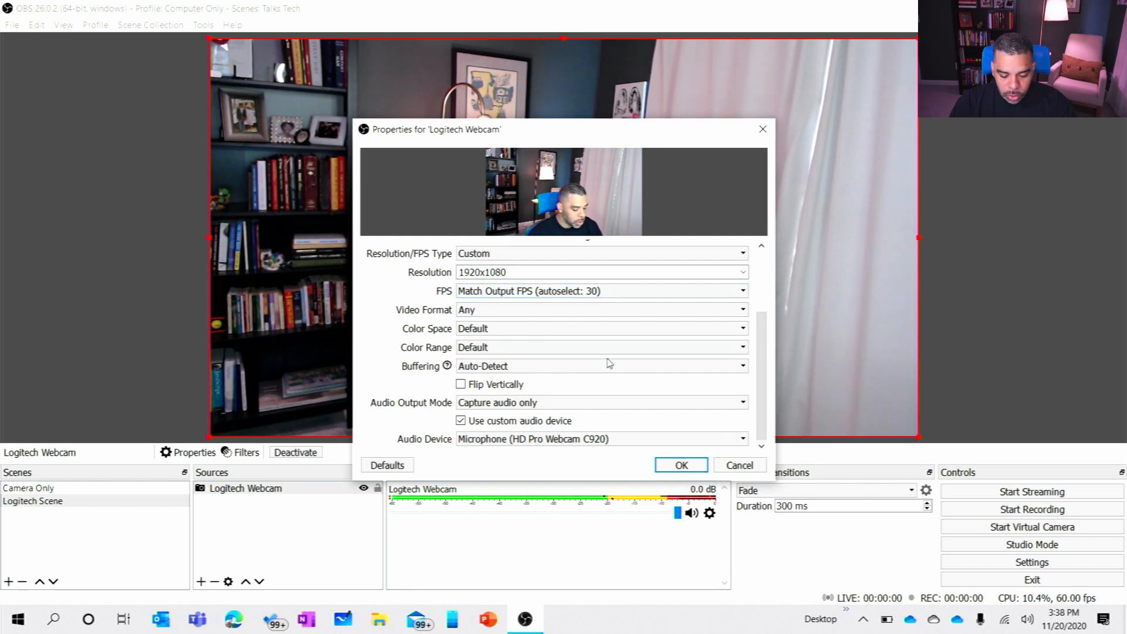
click(668, 471)
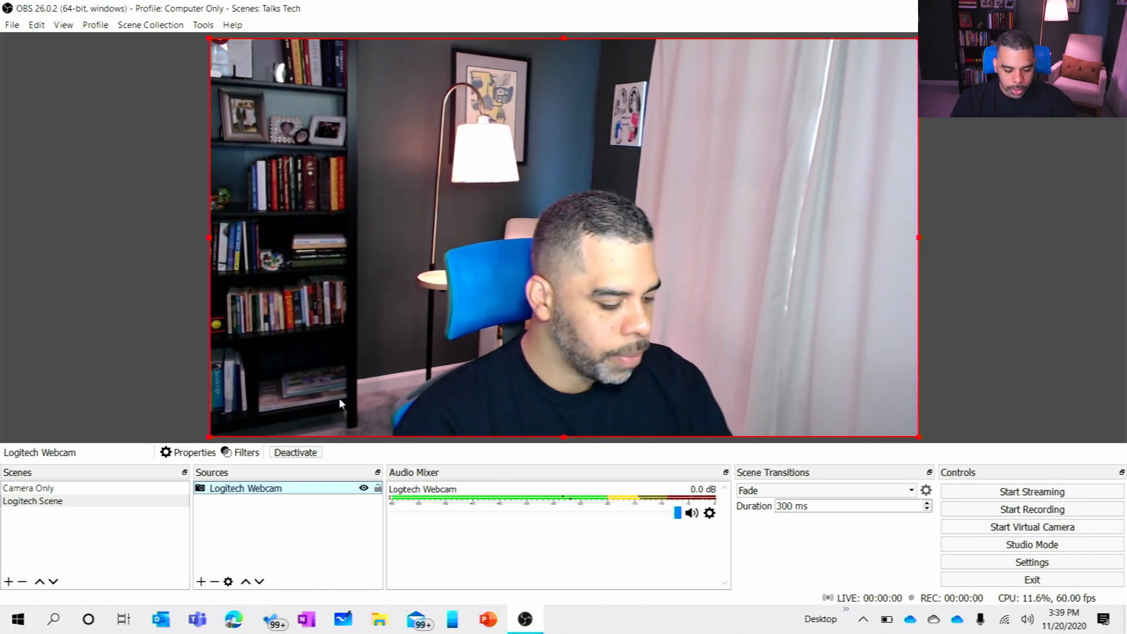
Step: Switch back and forth between the Camera Only scene and the Logitech Scene to compare them, ending on the Logitech Scene
click(172, 491)
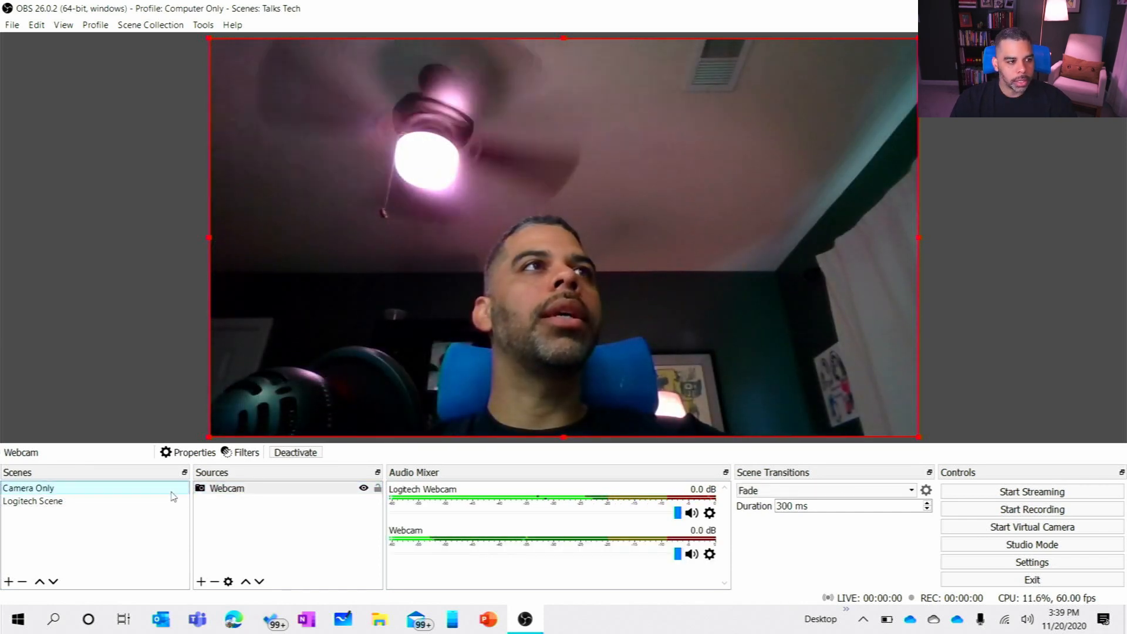
click(167, 502)
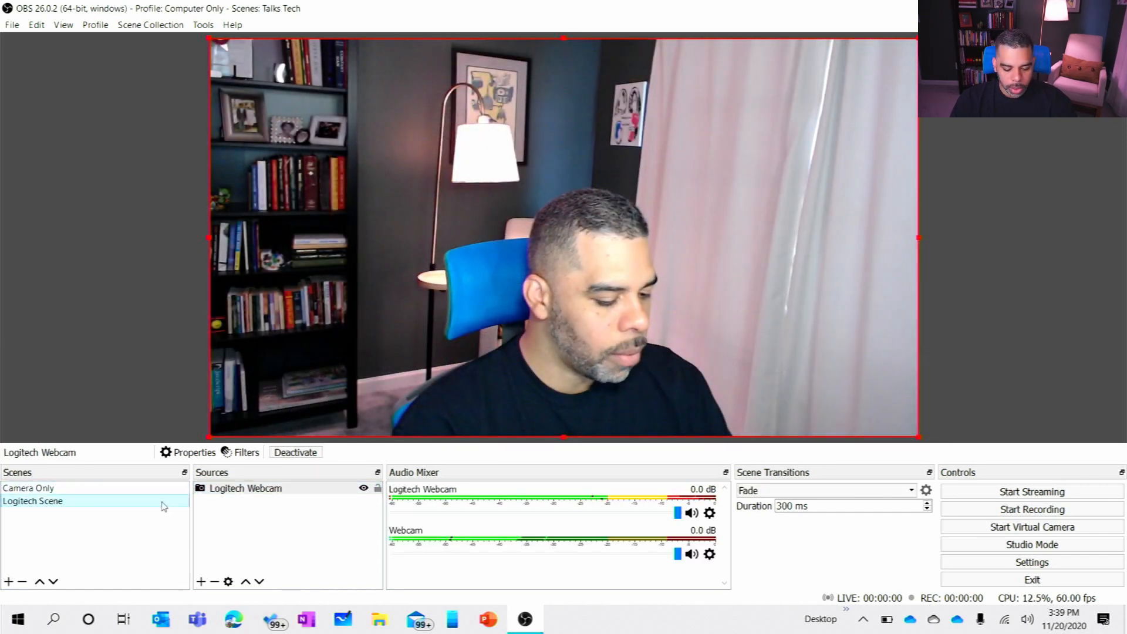
click(177, 491)
click(170, 503)
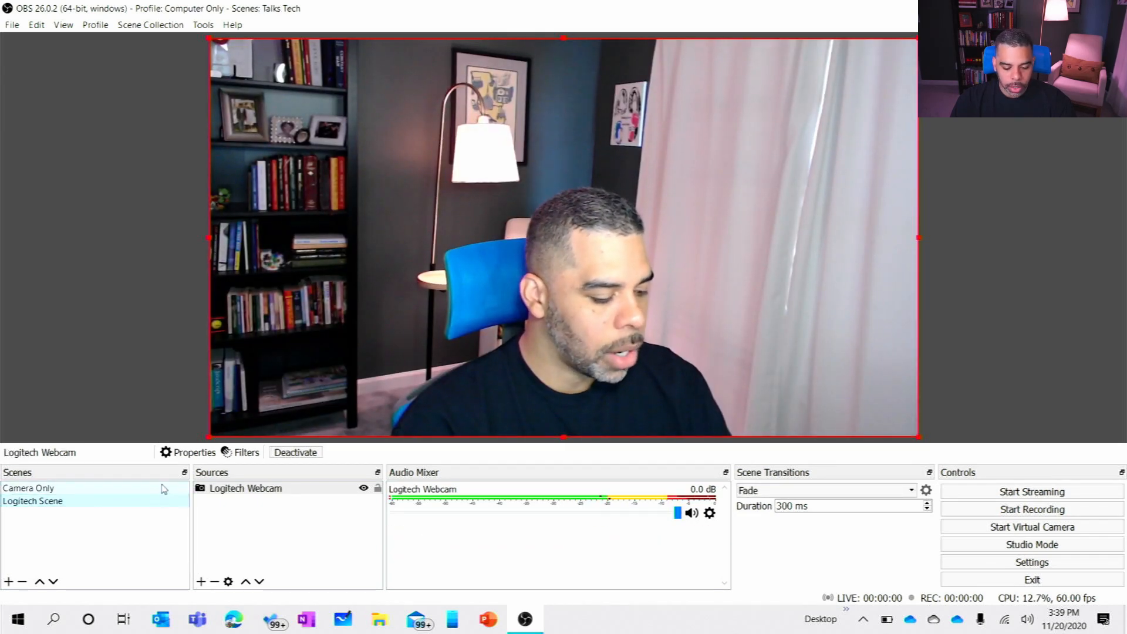
Step: Compare the Camera Only scene with the Logitech Scene again, ending on Camera Only
click(164, 491)
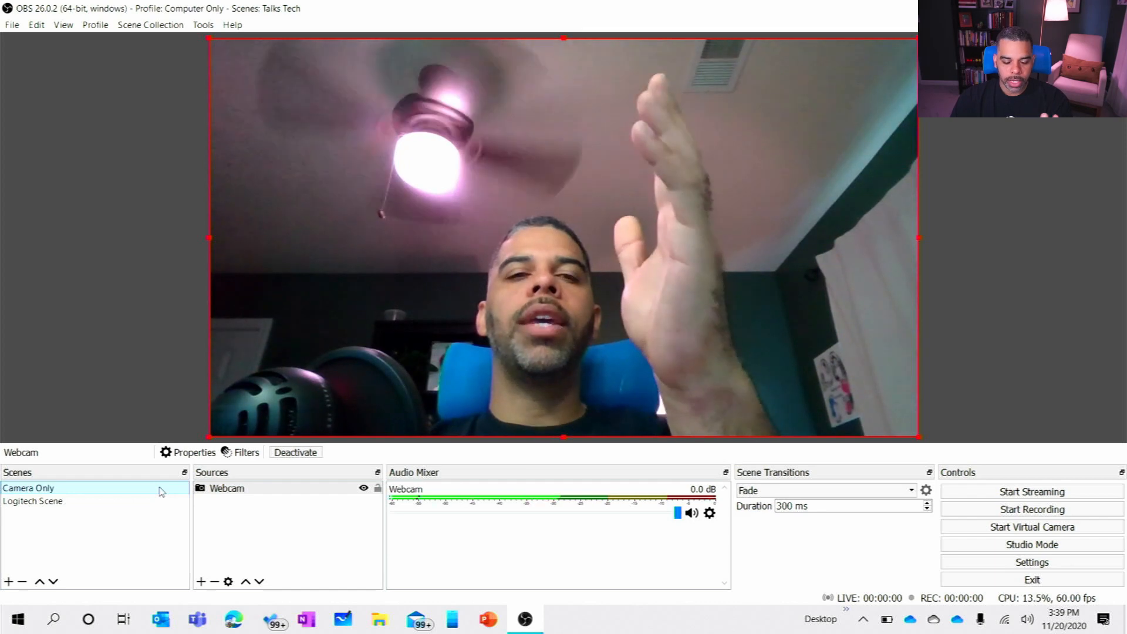
click(159, 504)
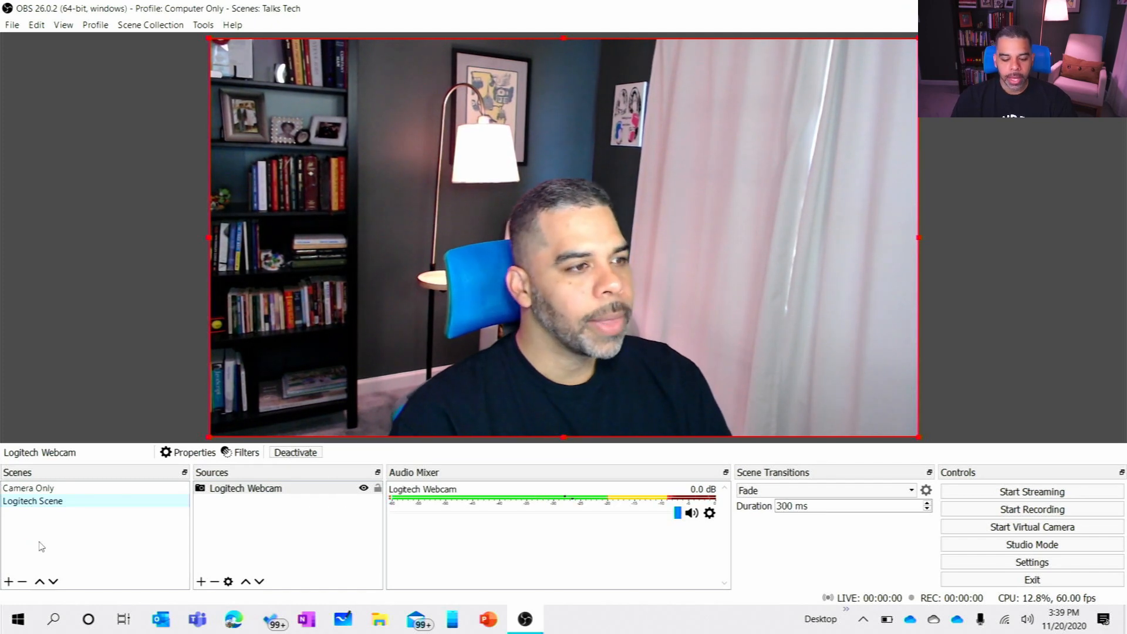
click(110, 493)
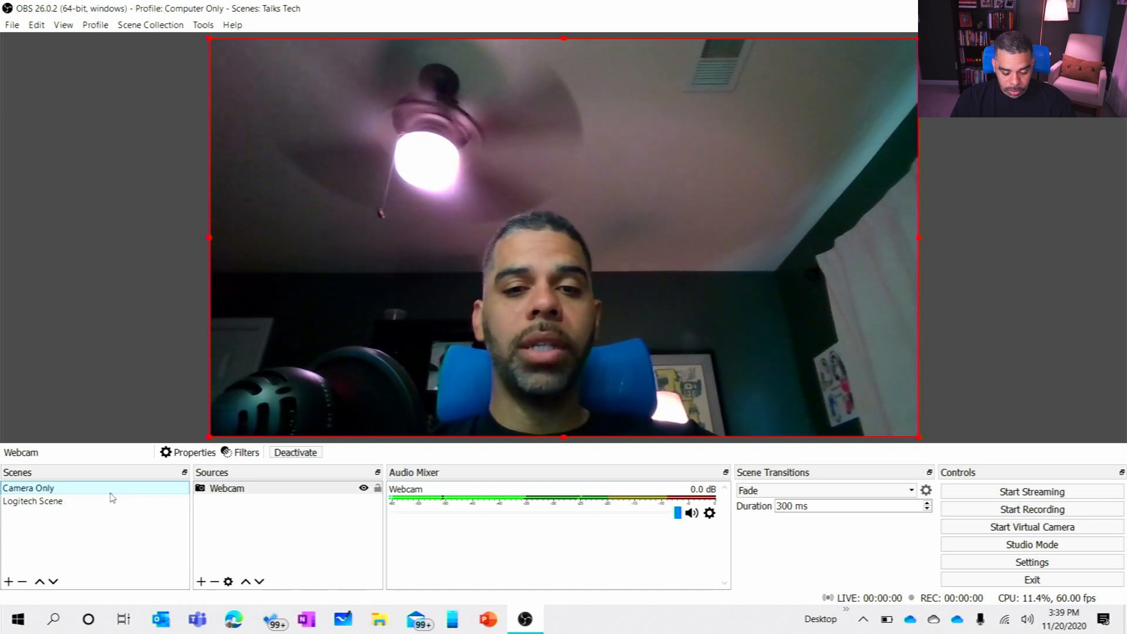
Step: Add a new scene named Monitor Scence
click(8, 583)
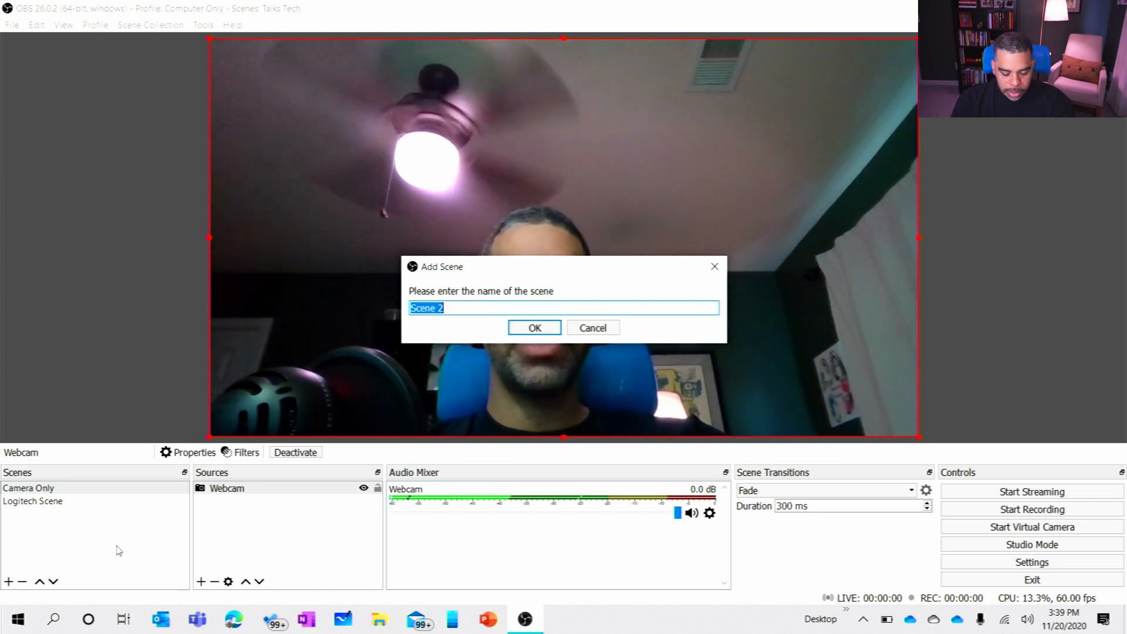
text(onitor Scence)
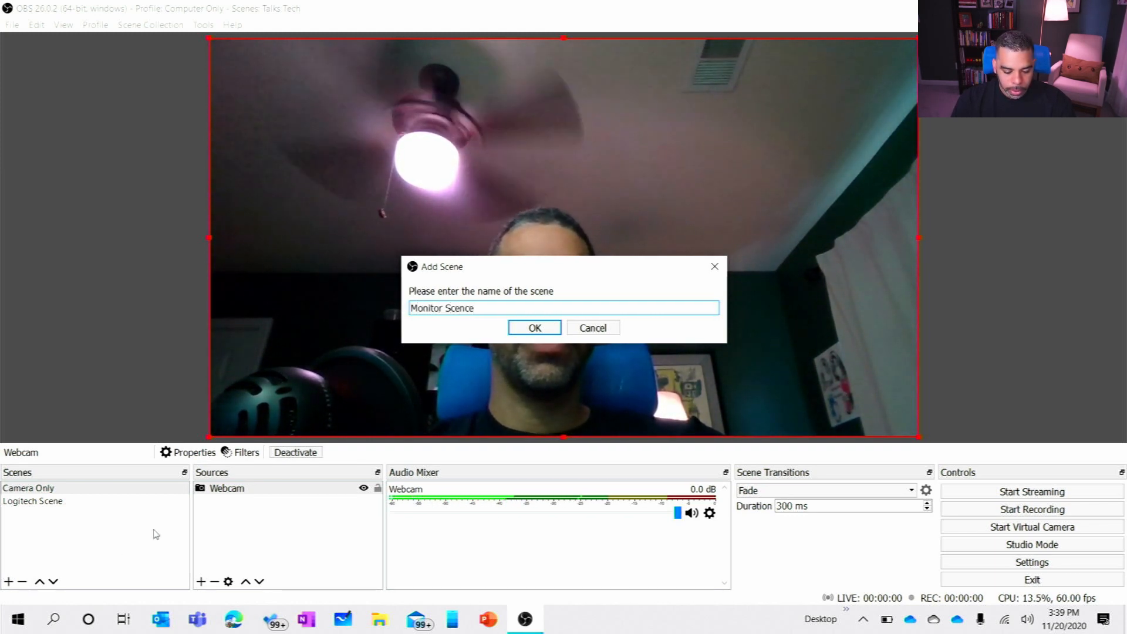
click(522, 331)
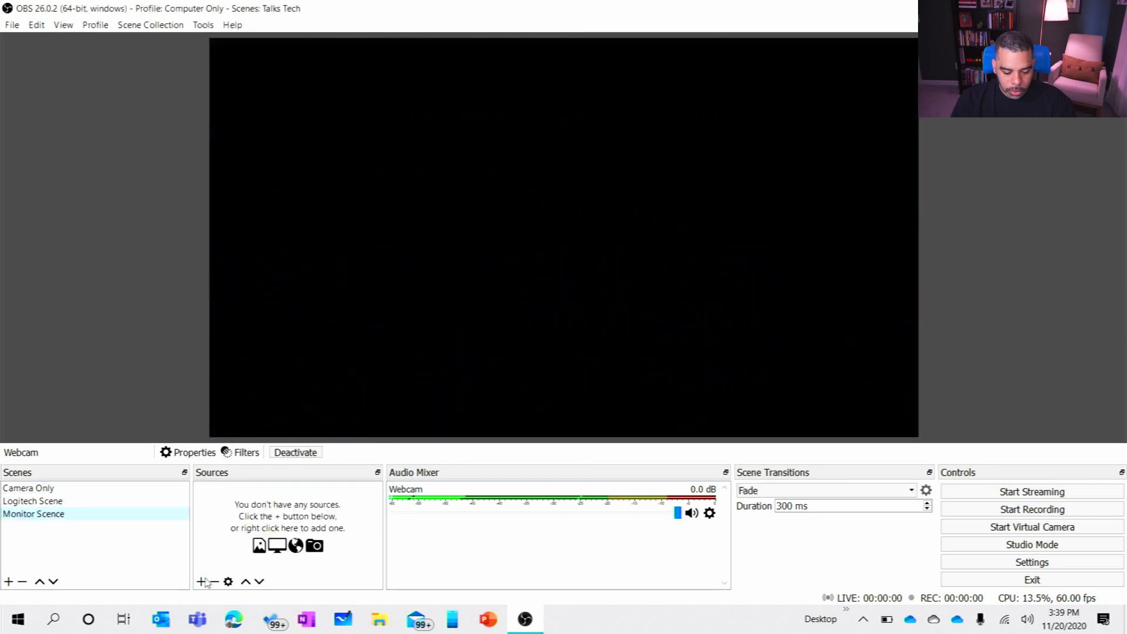
Step: Add a Display Capture source named Primary Screen to the Monitor Scence, capturing Display 1: 1920x1080 @ 0,0 with the cursor included
click(201, 581)
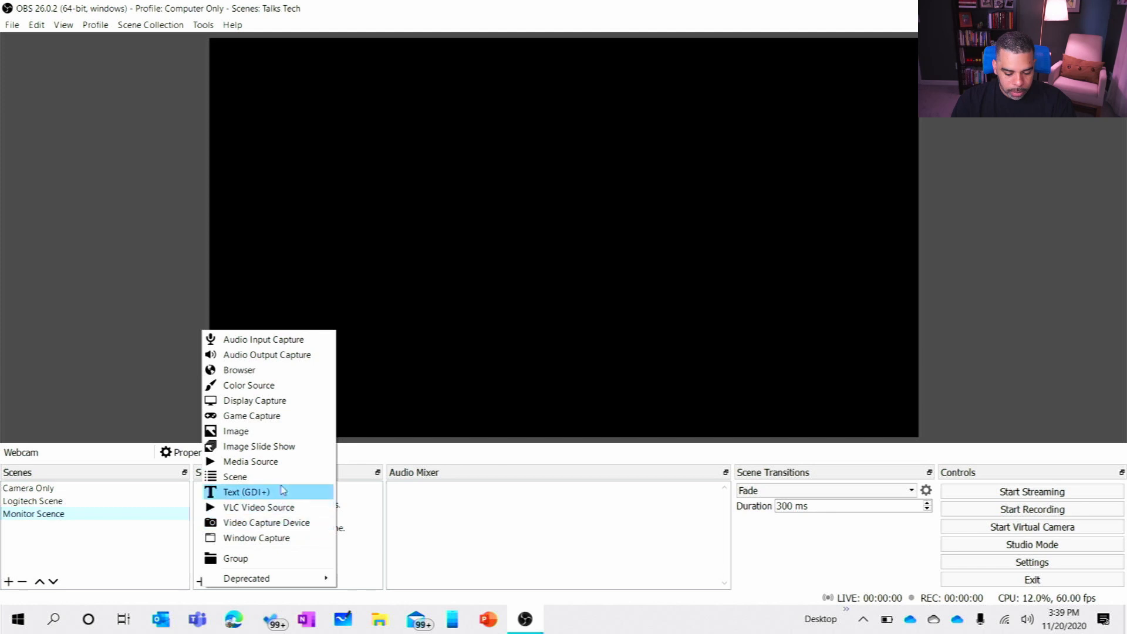
click(286, 402)
text(Primary Screen)
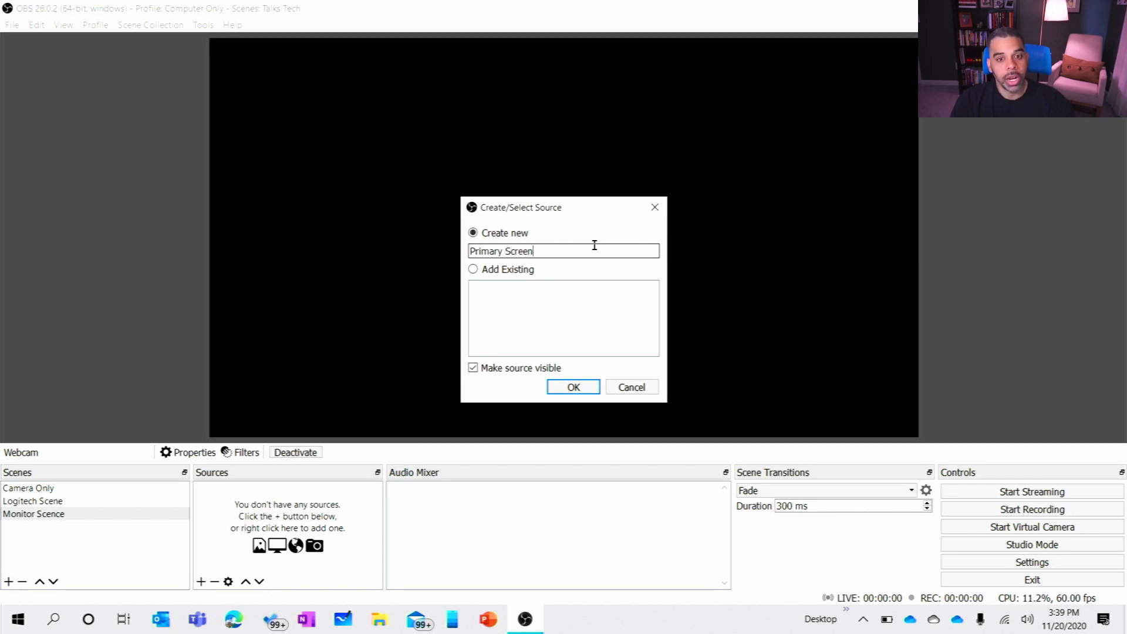
click(574, 387)
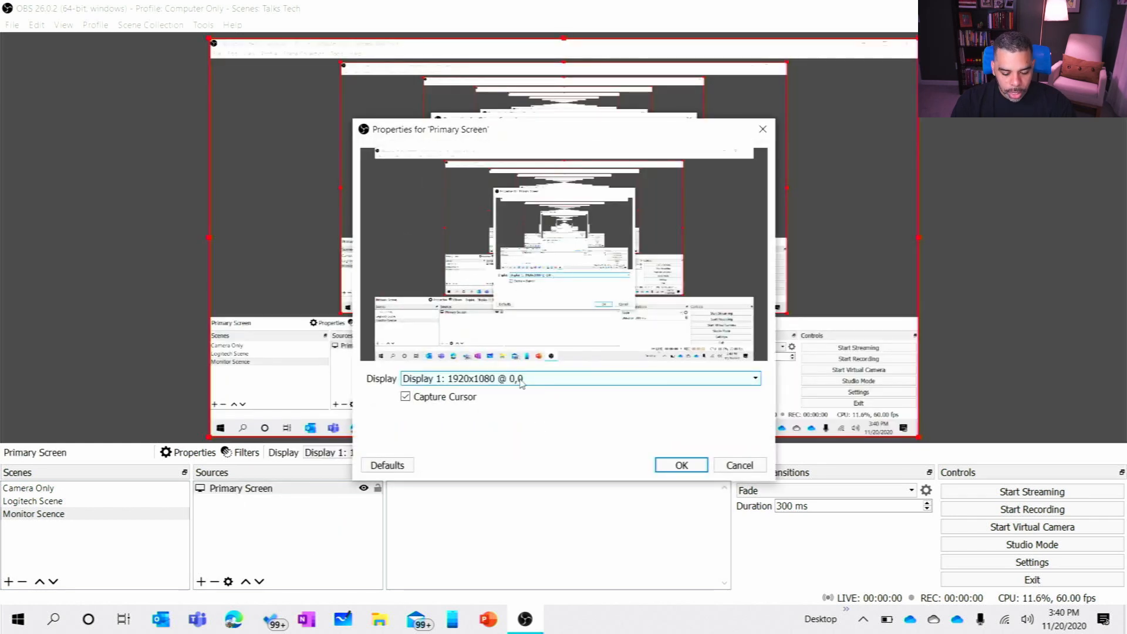
click(525, 378)
click(526, 390)
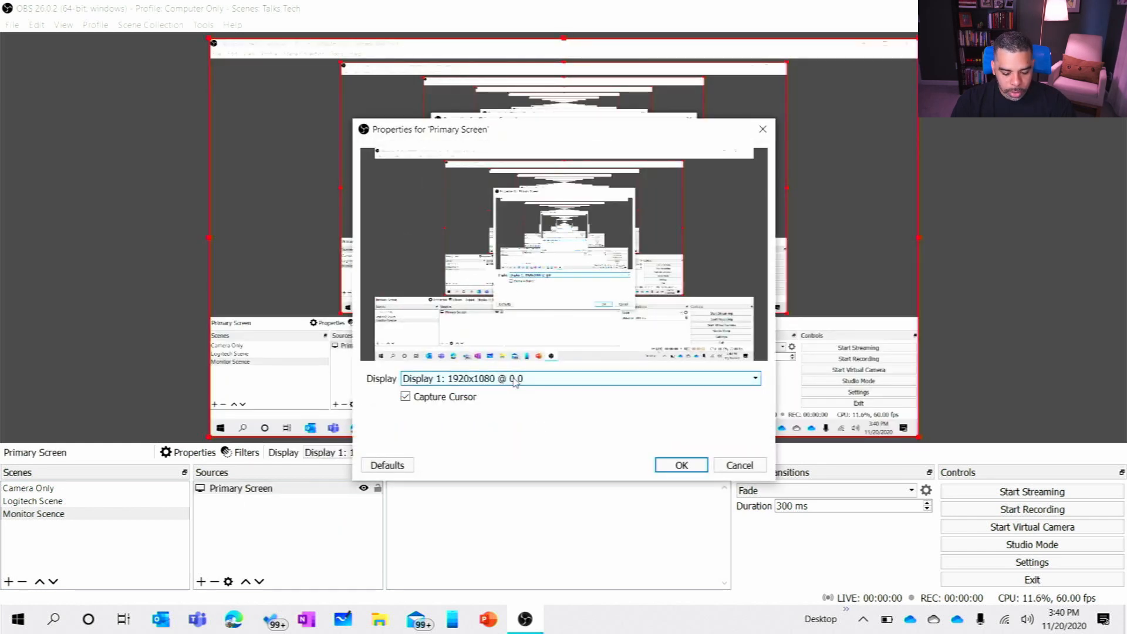
click(662, 464)
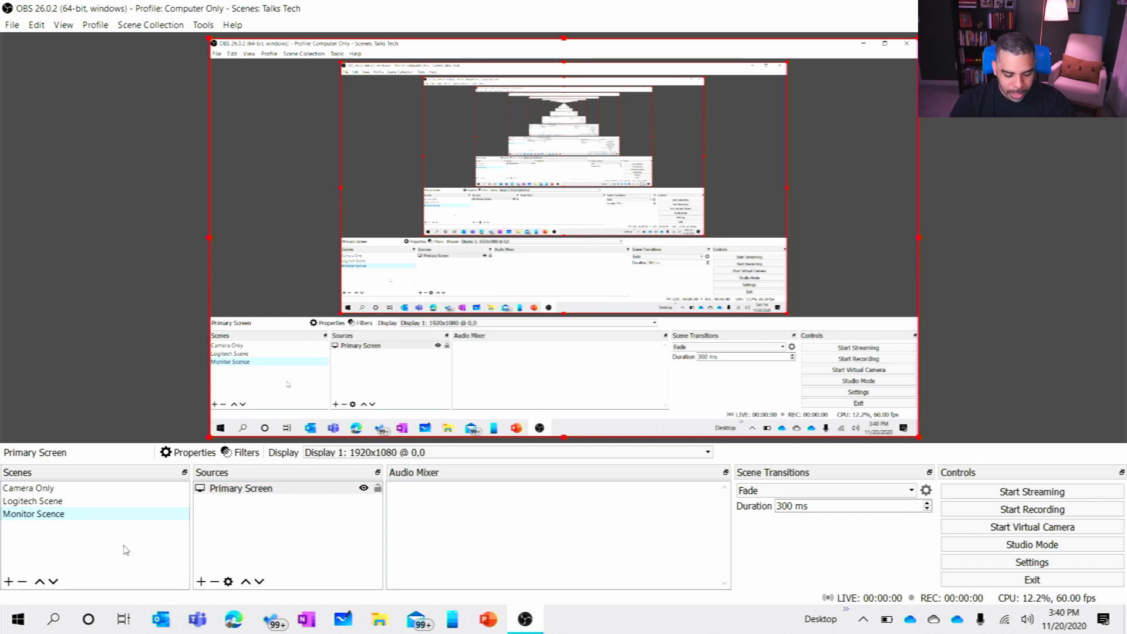
Step: Return to the Camera Only scene and add a new scene named Monitor Logitech Bottom Right
click(86, 491)
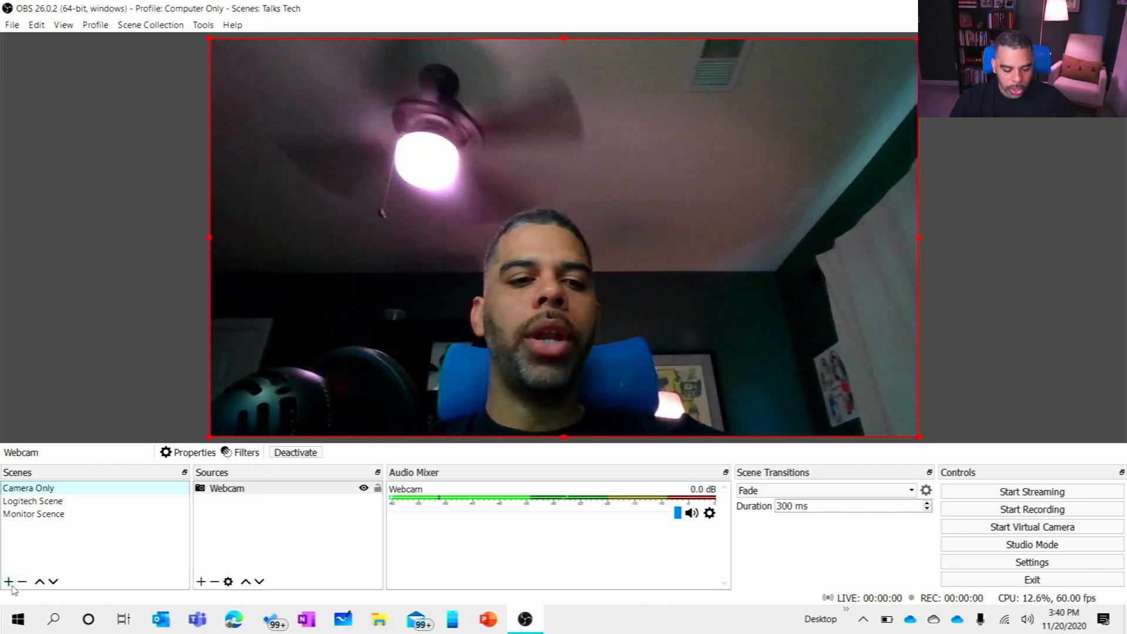
click(9, 581)
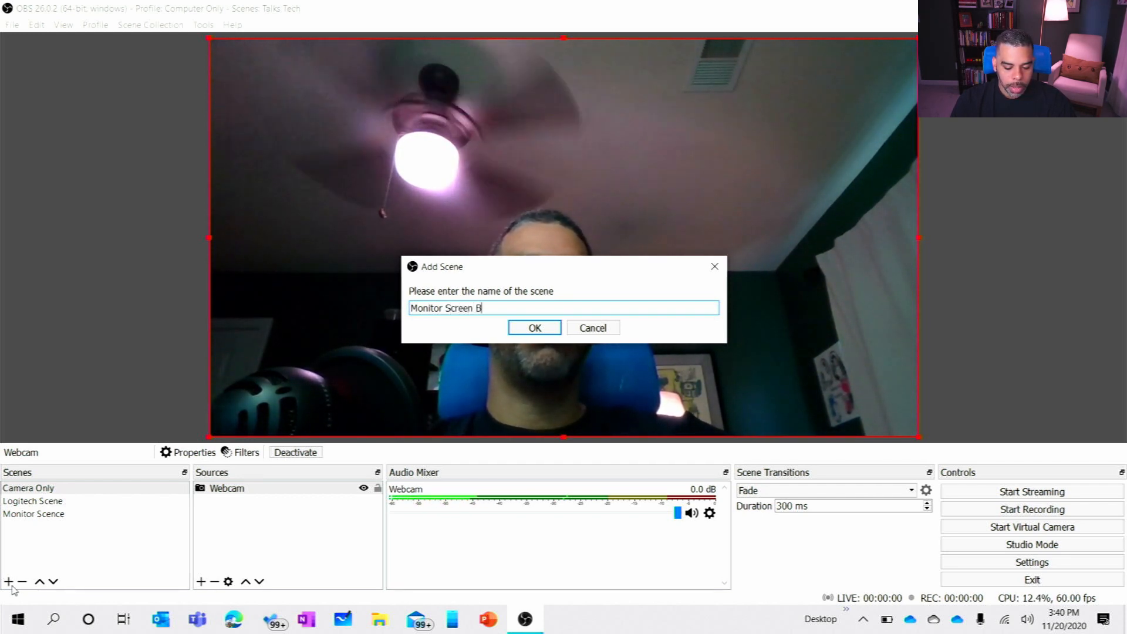
text(Right)
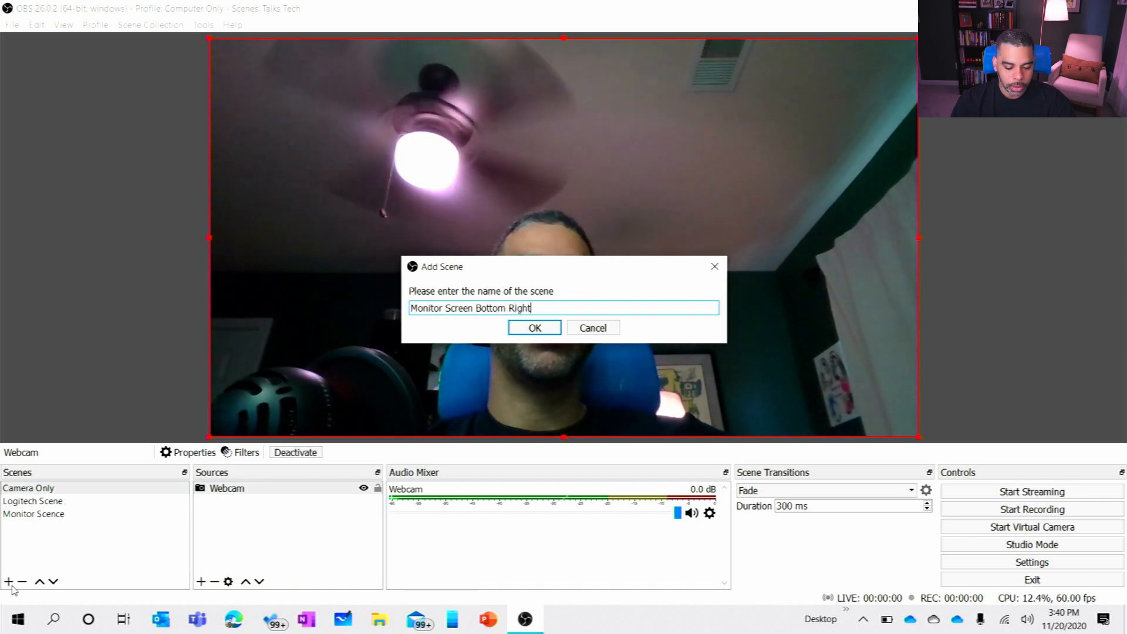
key(BackSpace)
key(BackSpace)
key(BackSpace)
key(BackSpace)
key(BackSpace)
key(BackSpace)
key(BackSpace)
key(BackSpace)
key(BackSpace)
key(BackSpace)
key(BackSpace)
key(BackSpace)
key(BackSpace)
key(BackSpace)
key(BackSpace)
key(BackSpace)
key(BackSpace)
key(BackSpace)
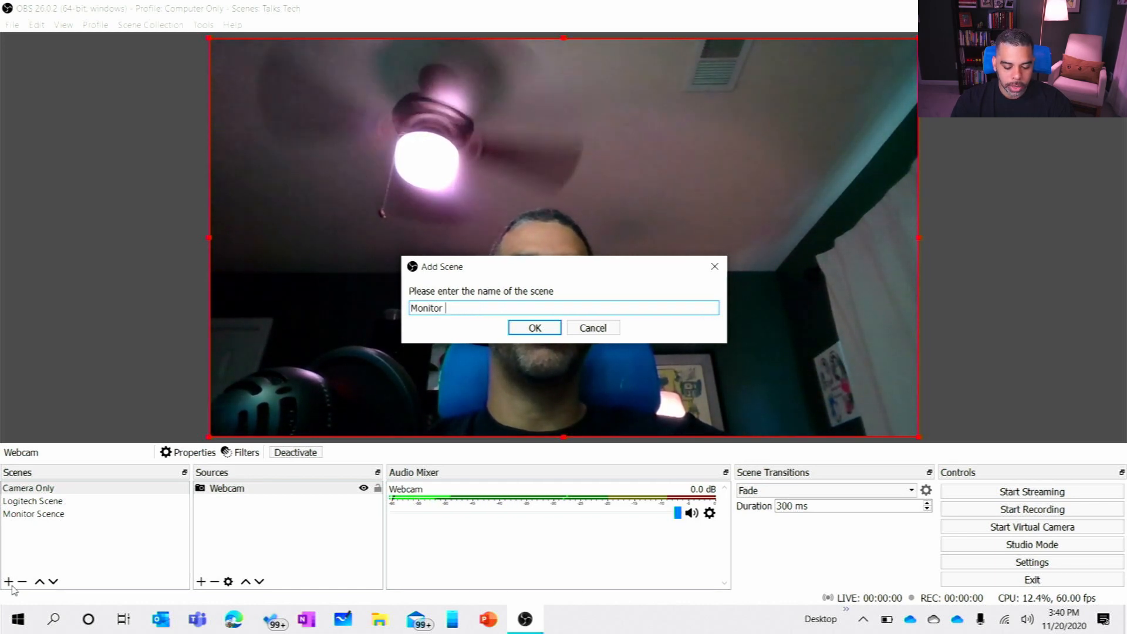
text(Logti)
text(itech)
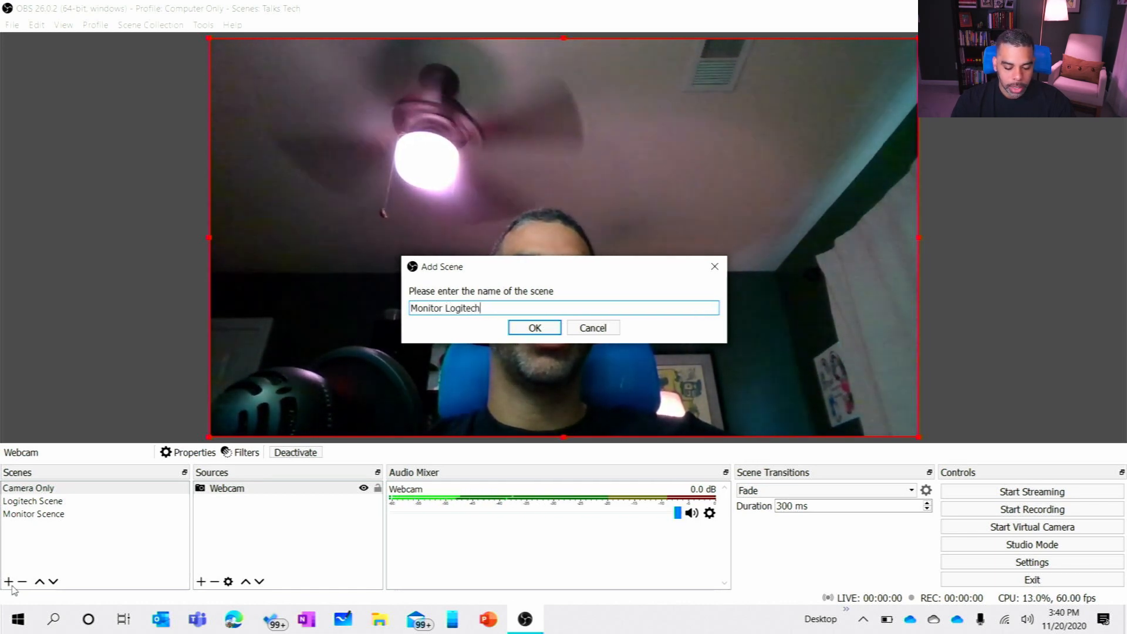
text( CAmer)
key(BackSpace)
key(BackSpace)
key(BackSpace)
key(BackSpace)
key(BackSpace)
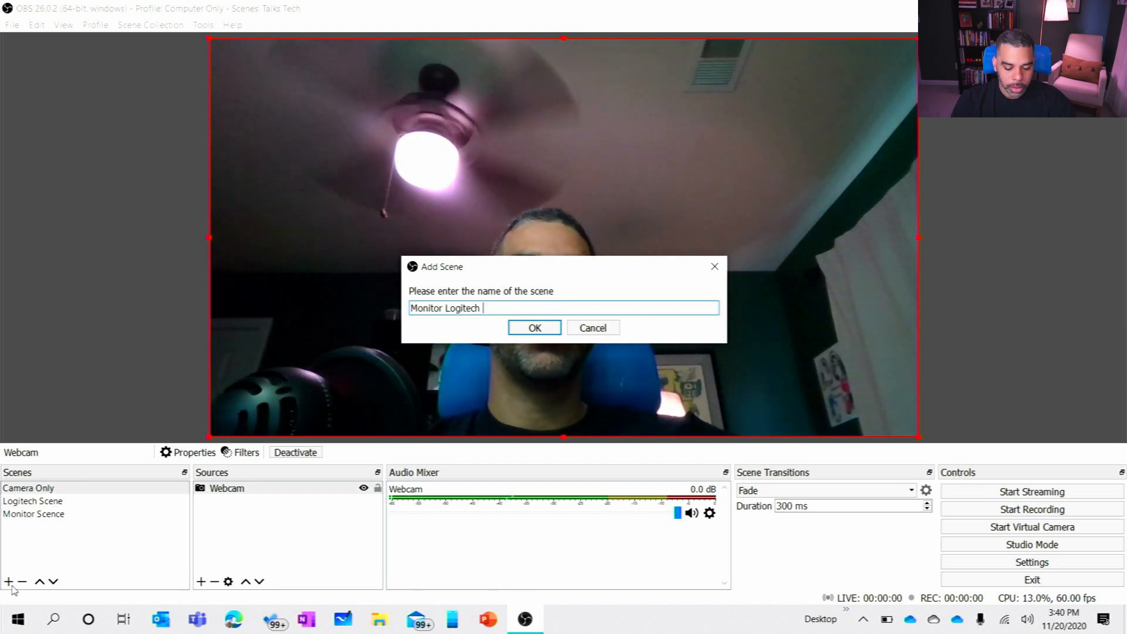
text(Bottom Right)
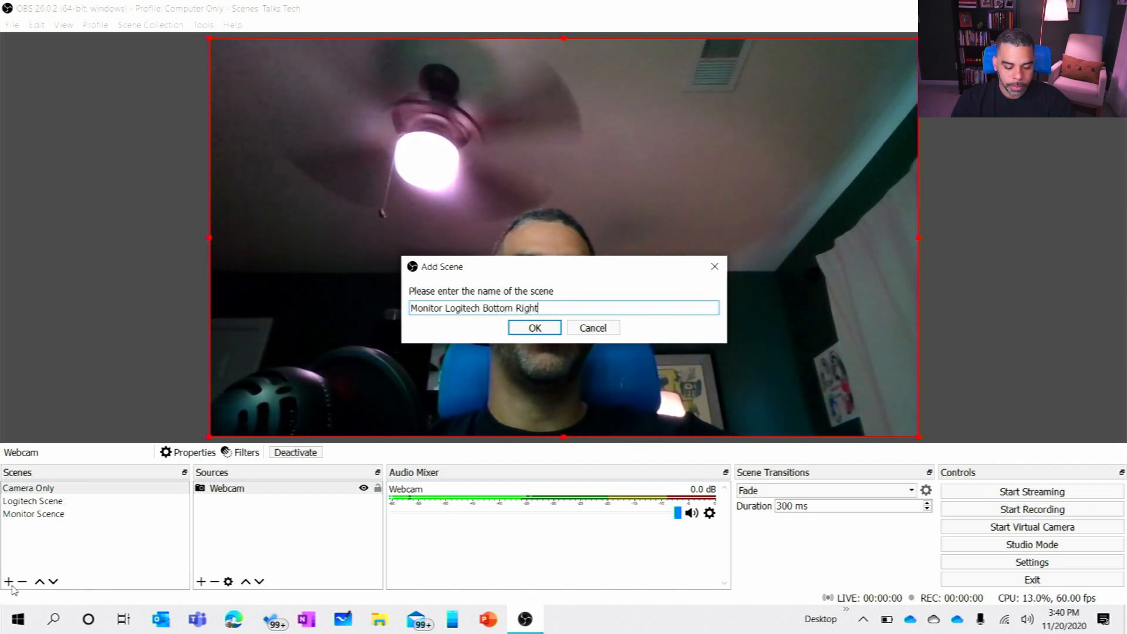
key(Return)
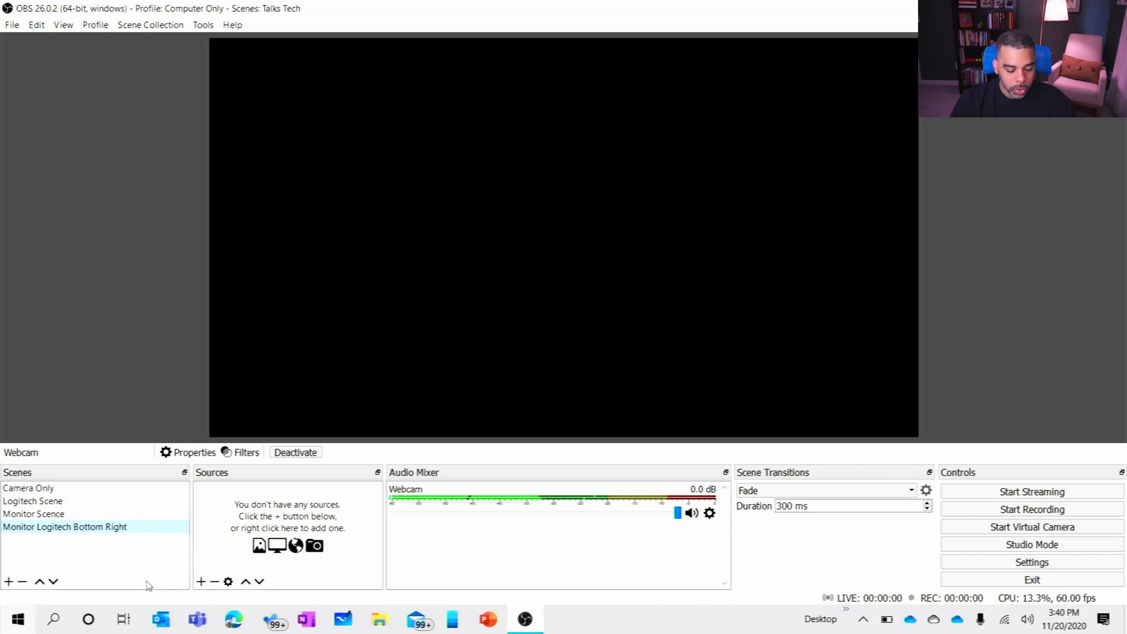
Step: Add the existing Logitech Scene as a source in Monitor Logitech Bottom Right and shrink it into the canvas's bottom-right corner
click(201, 582)
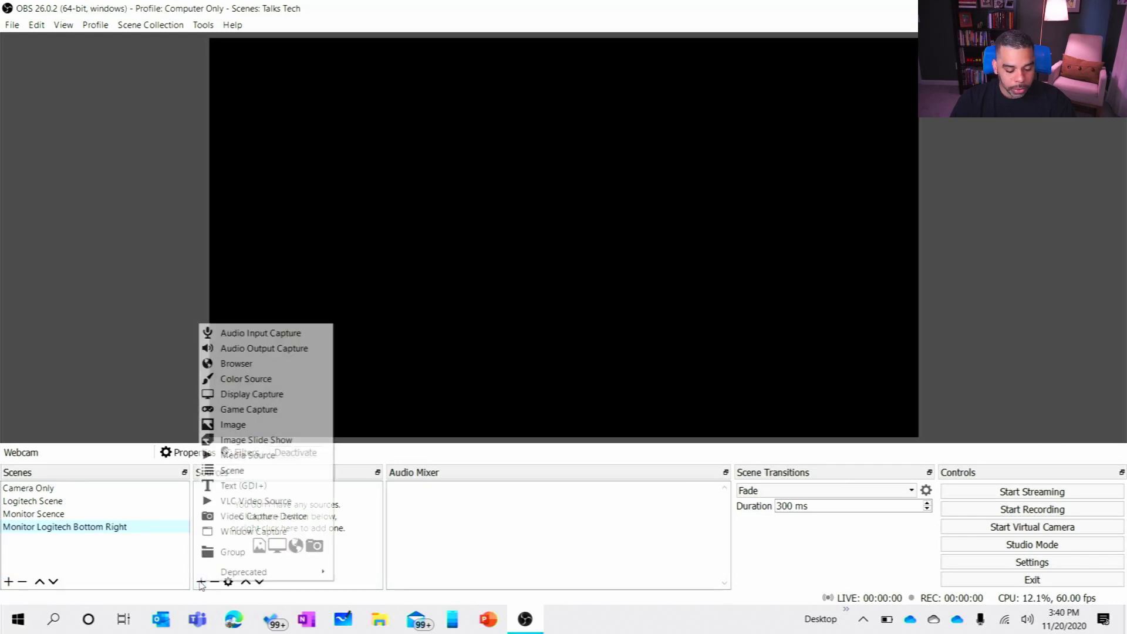
click(245, 472)
click(495, 301)
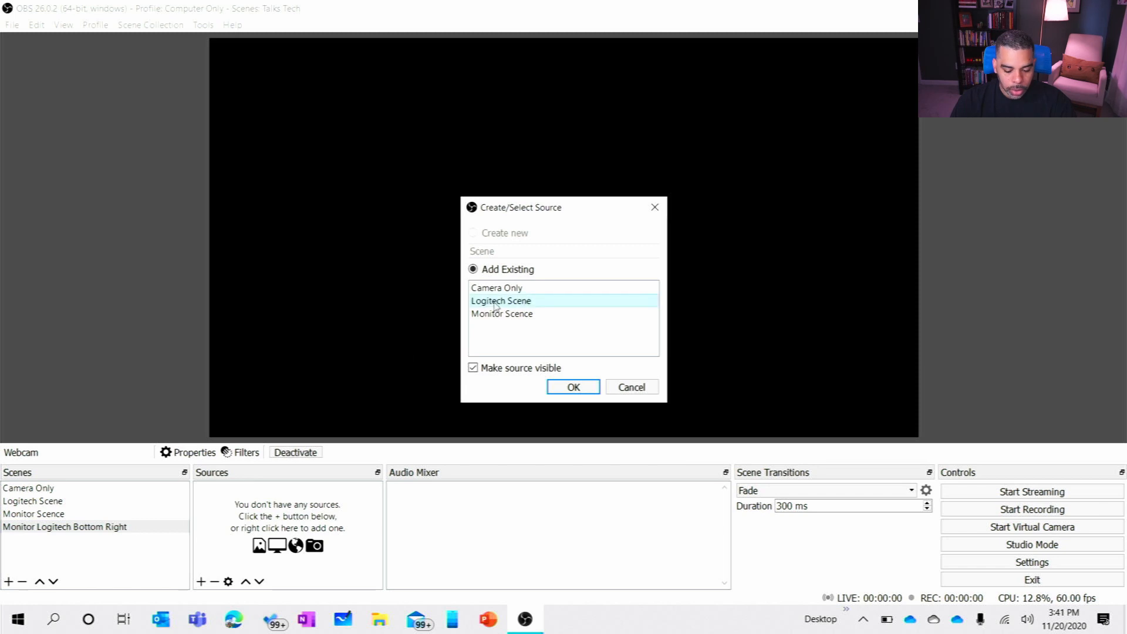
click(573, 387)
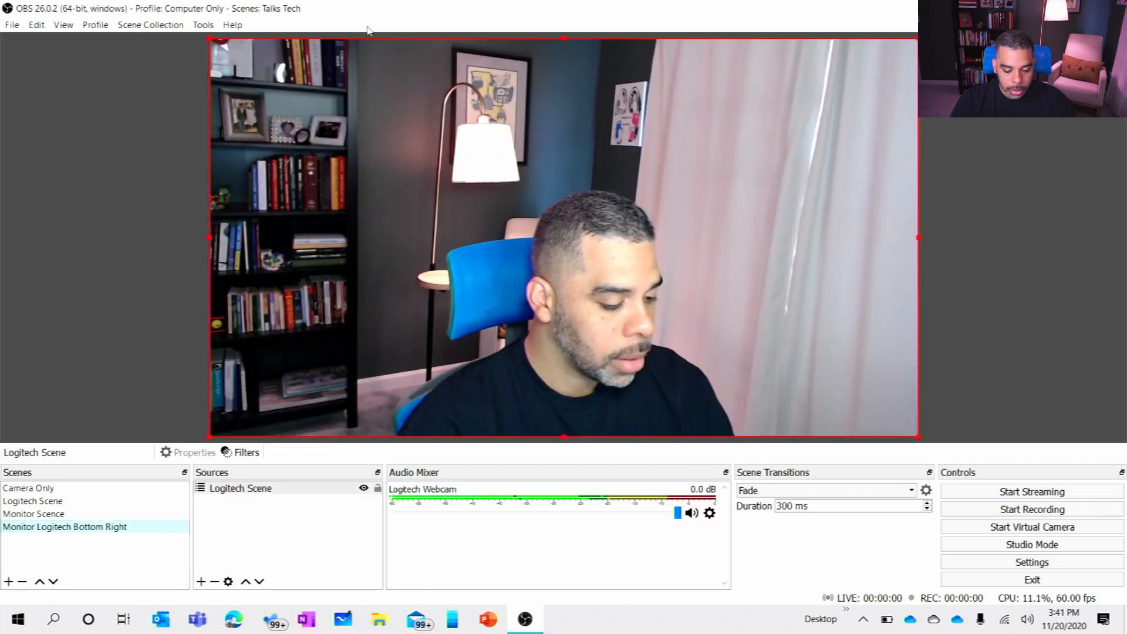
drag(215, 45, 729, 343)
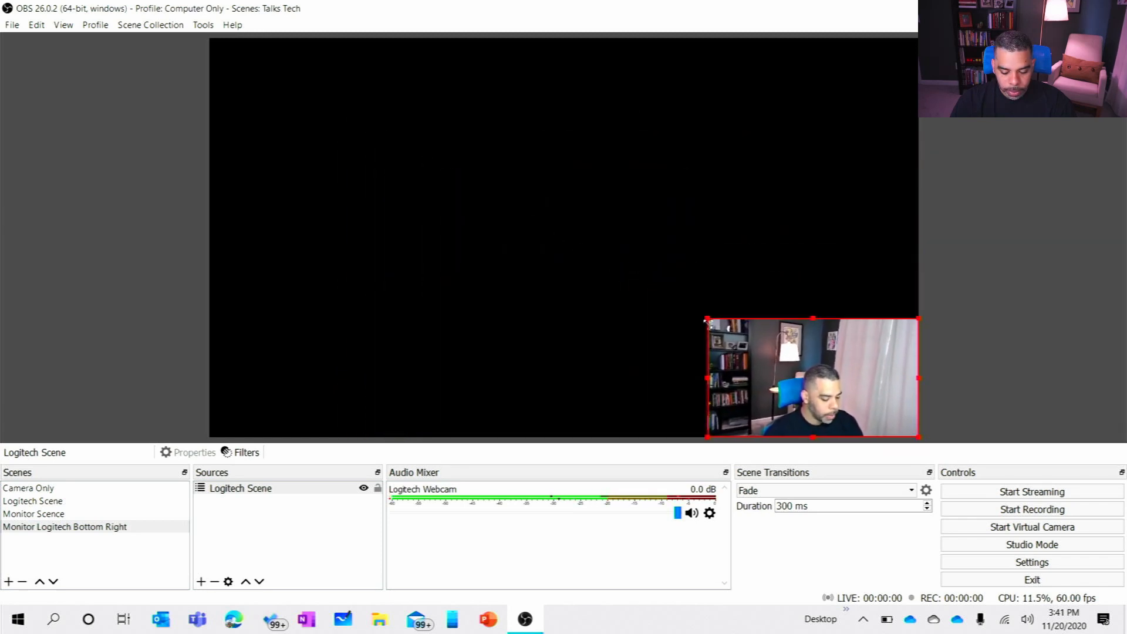
Step: Add the existing Monitor Scence as a second scene source in Monitor Logitech Bottom Right
click(200, 583)
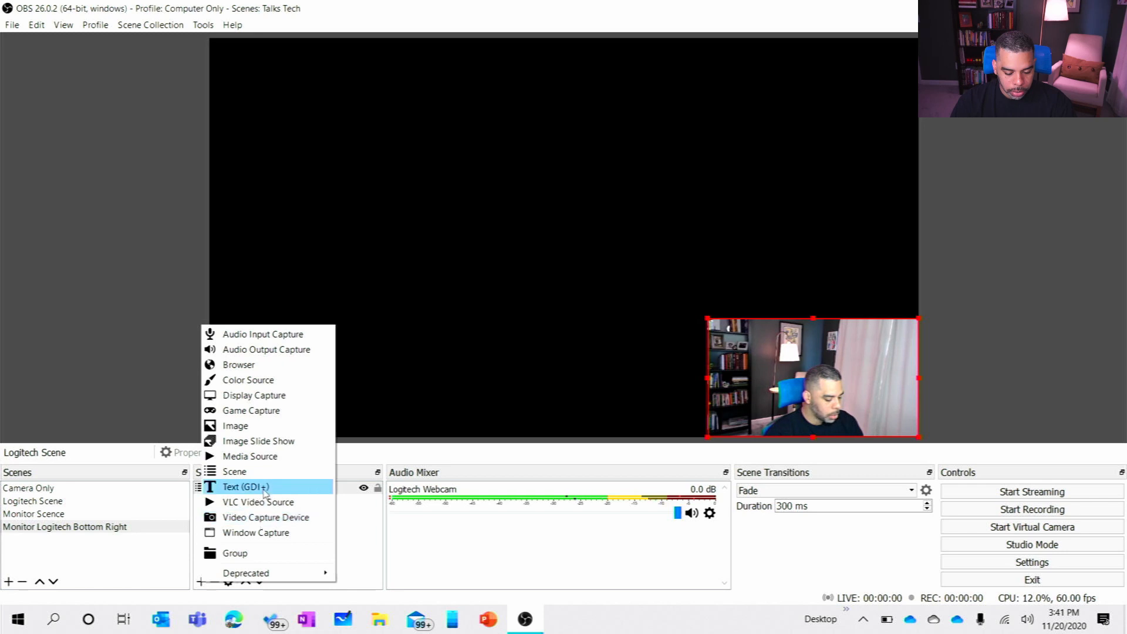
click(252, 471)
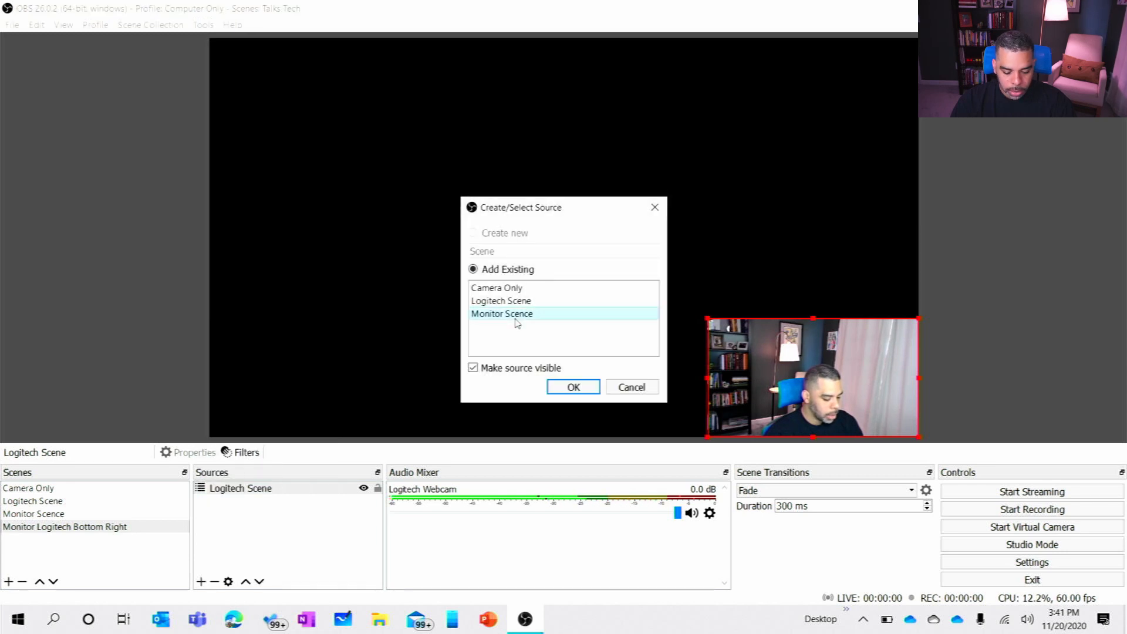
click(574, 389)
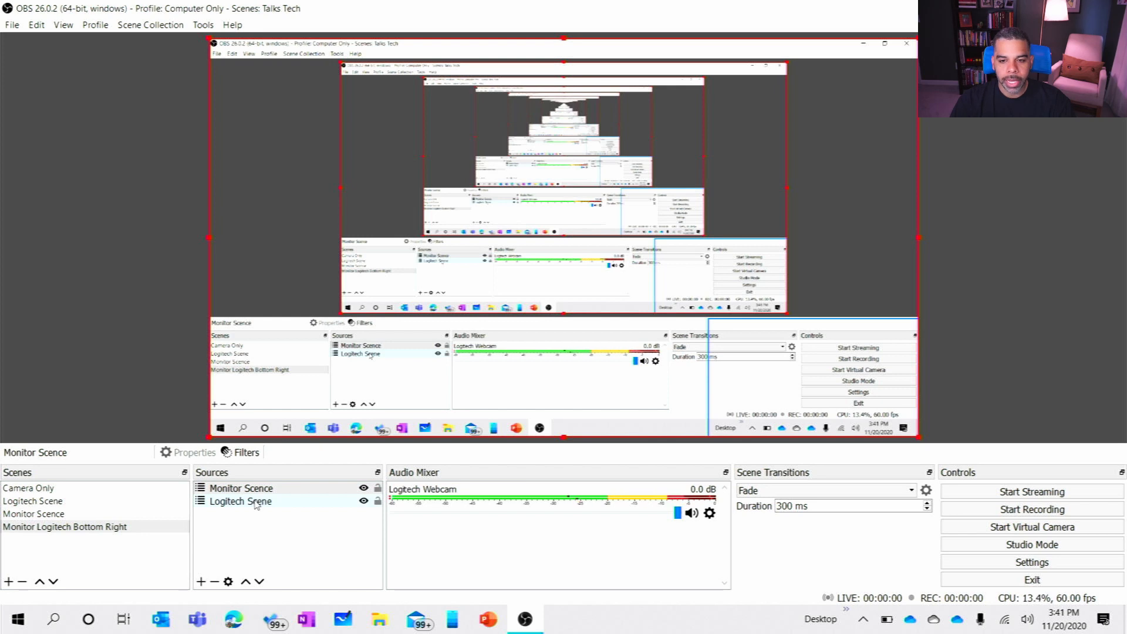
Step: Move the Monitor Scence source below the Logitech Scene source and shrink the Logitech overlay further within the canvas's bottom-right corner
click(287, 489)
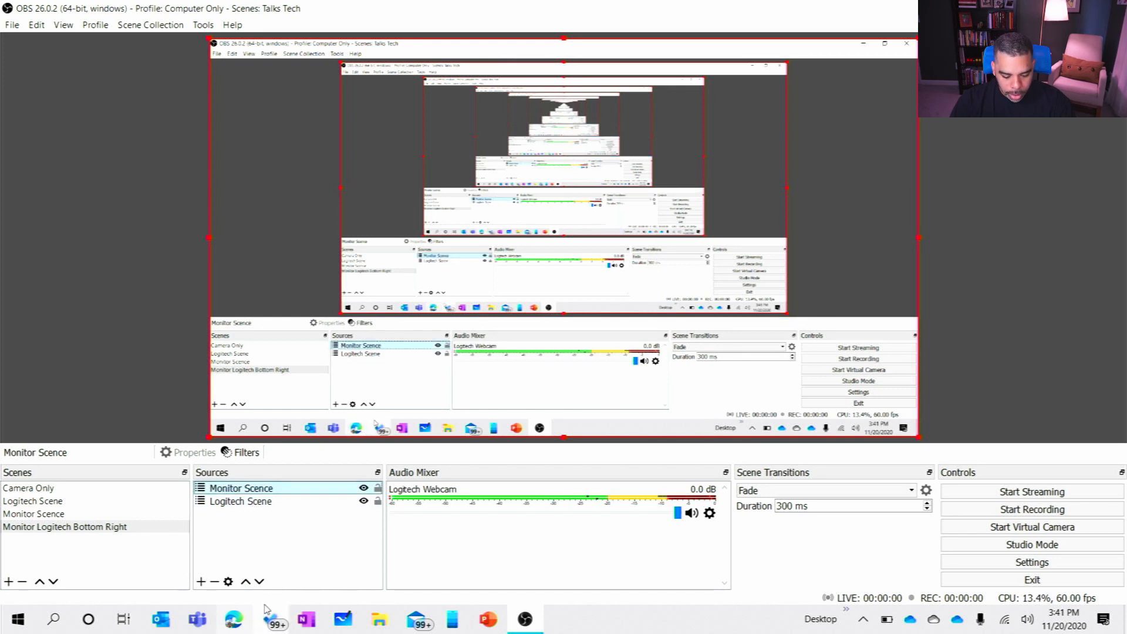
click(260, 583)
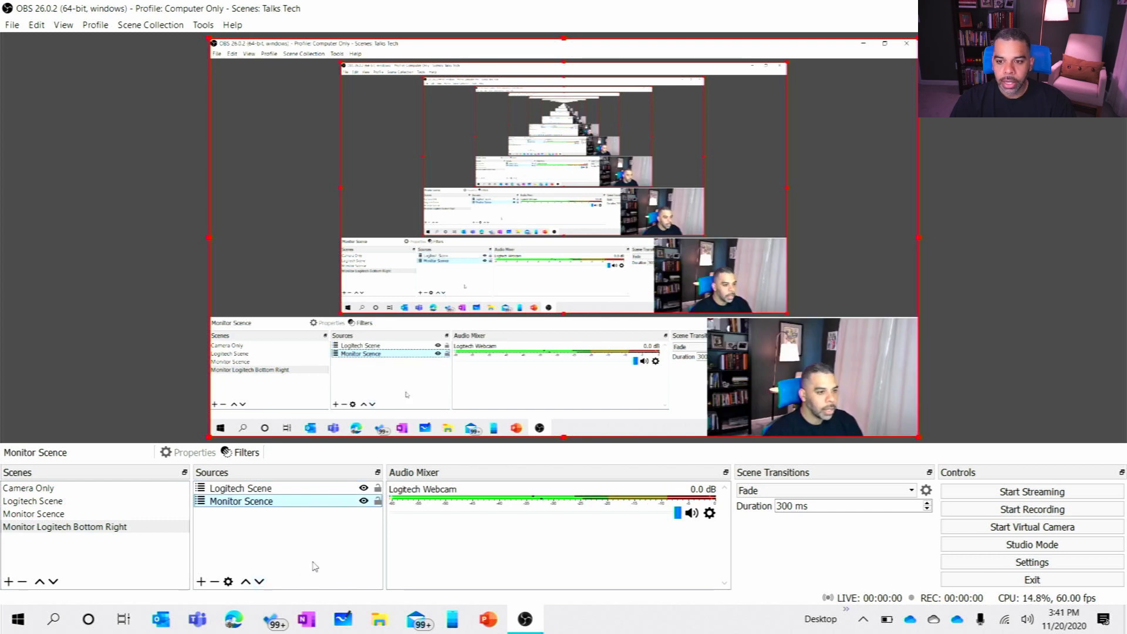
click(710, 356)
drag(708, 318, 789, 365)
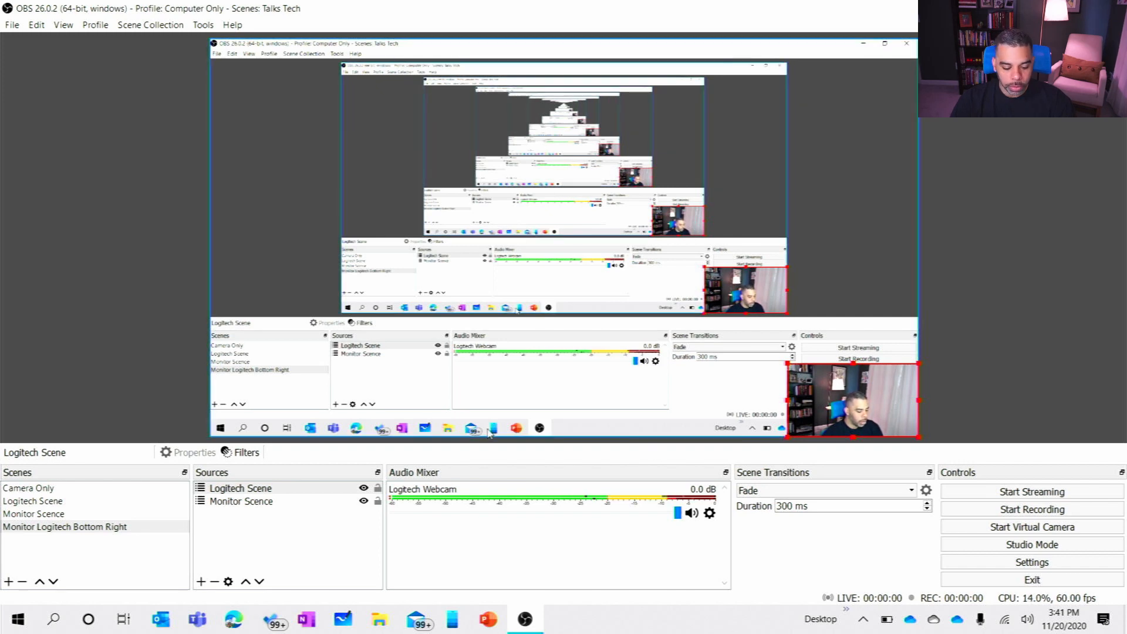
Step: View the Camera Only and Logitech scenes, and add a new scene named Logitech Name
click(107, 489)
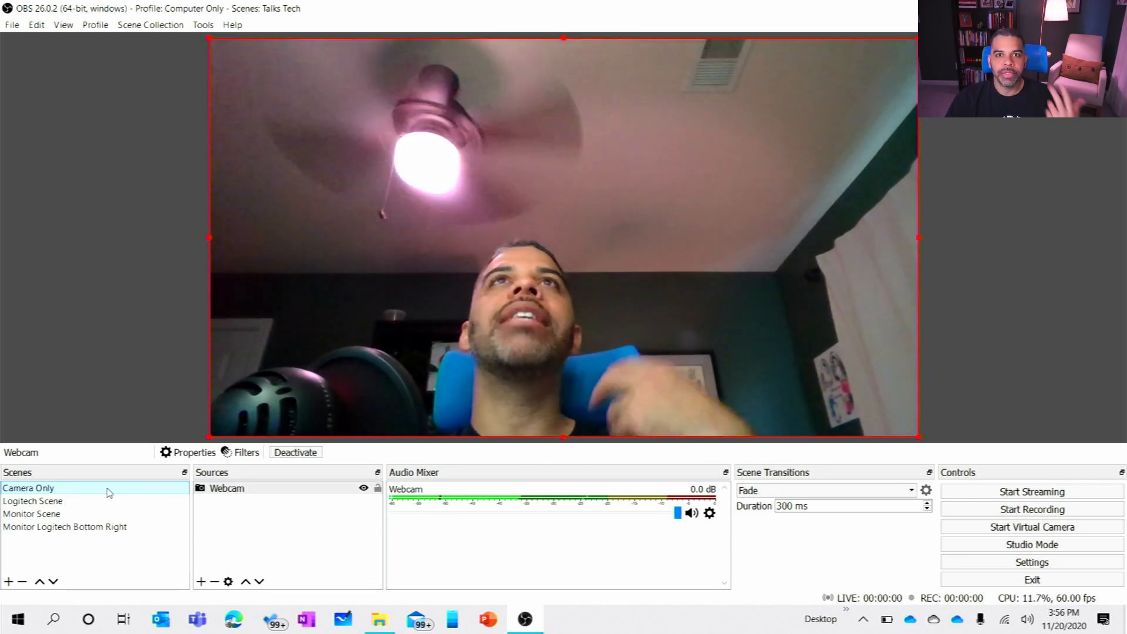
click(36, 504)
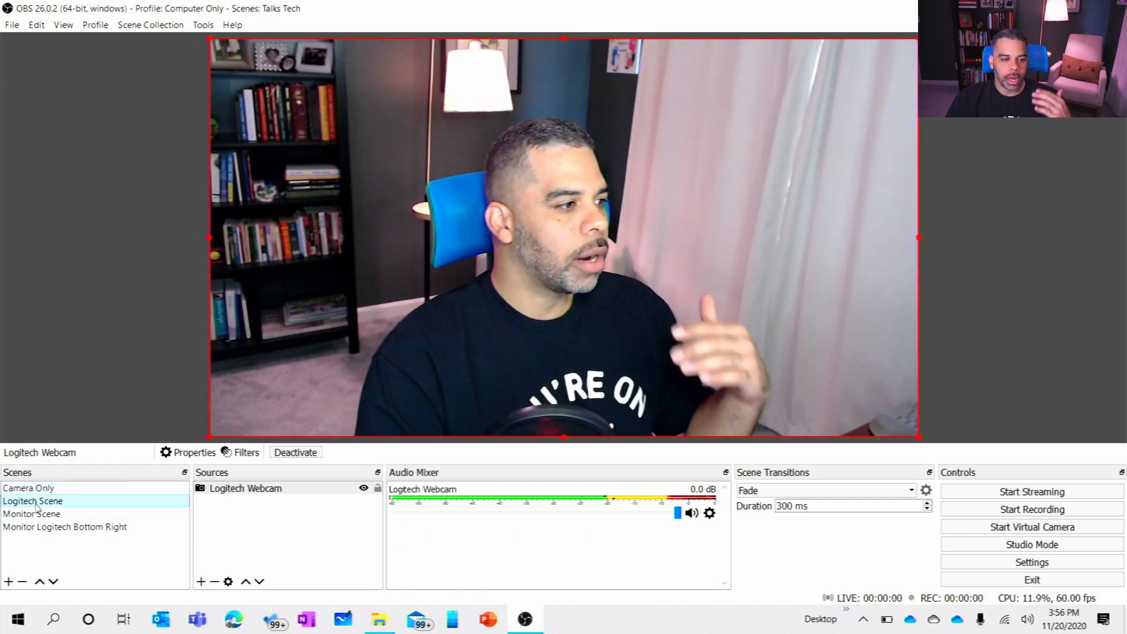
click(9, 582)
text(LOgi)
key(BackSpace)
key(BackSpace)
key(BackSpace)
text(ogitech Name)
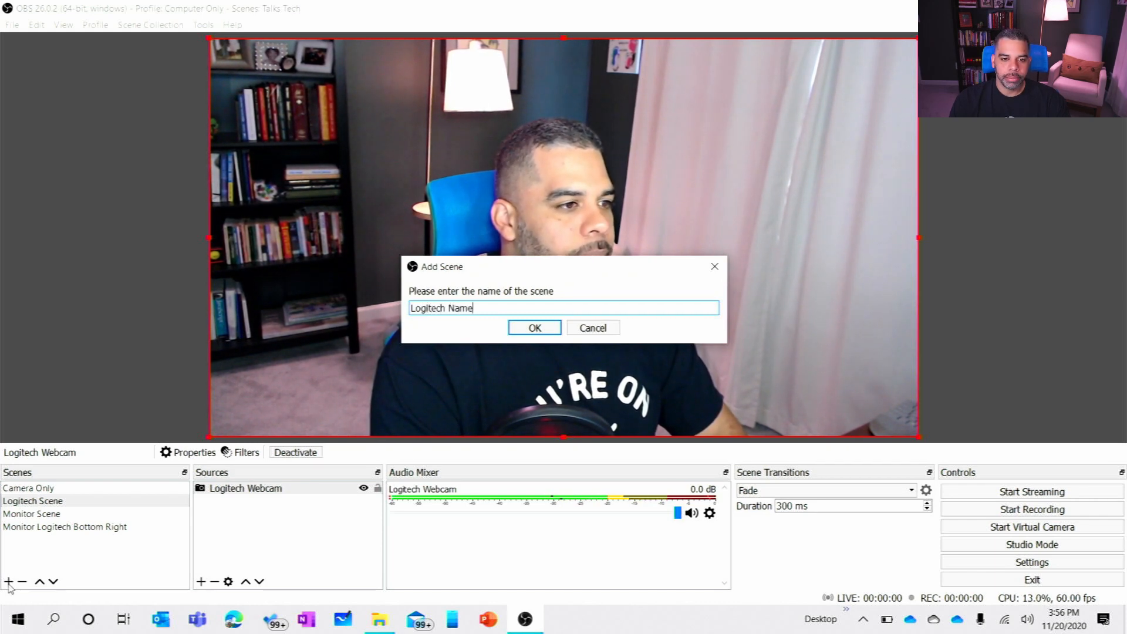
key(Return)
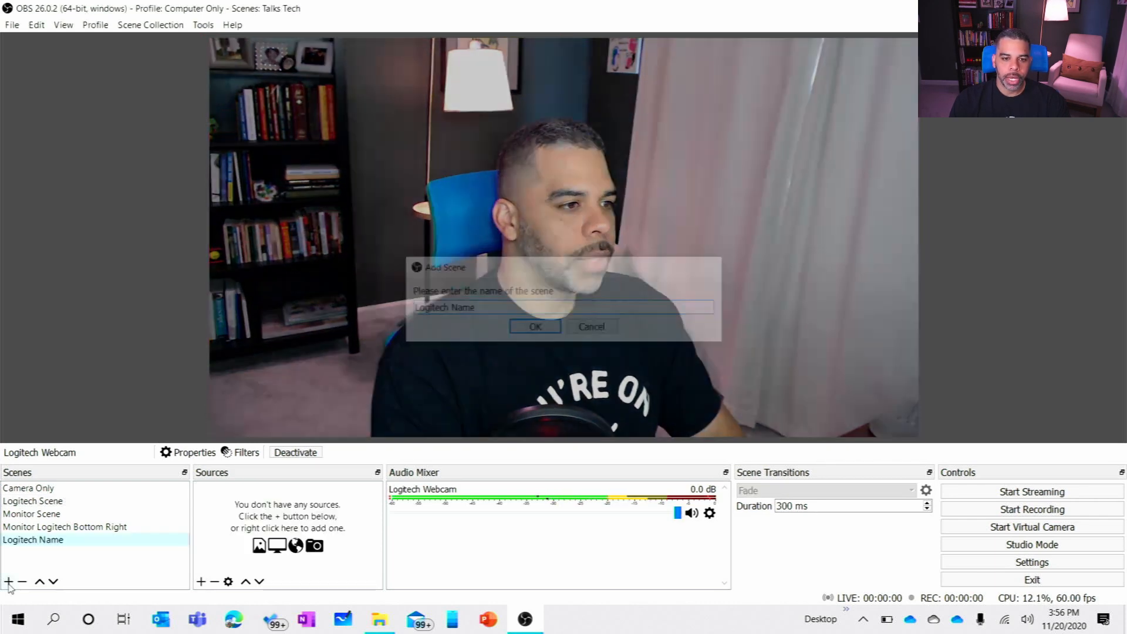
Step: Add the existing Logitech Scene as a scene source in Logitech Name
click(202, 582)
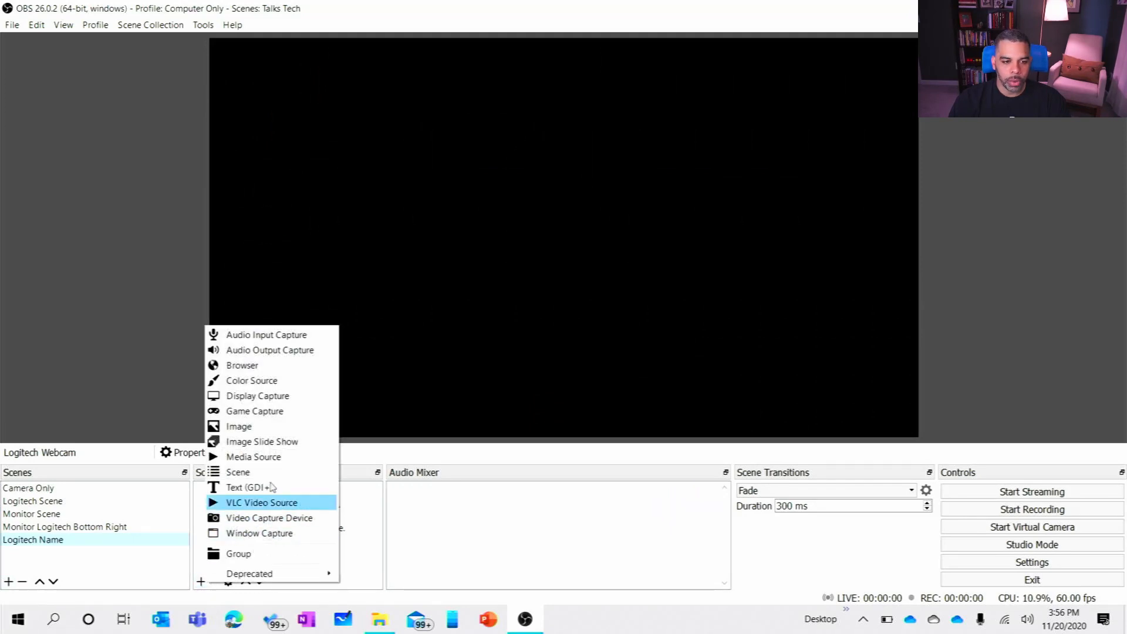
click(285, 472)
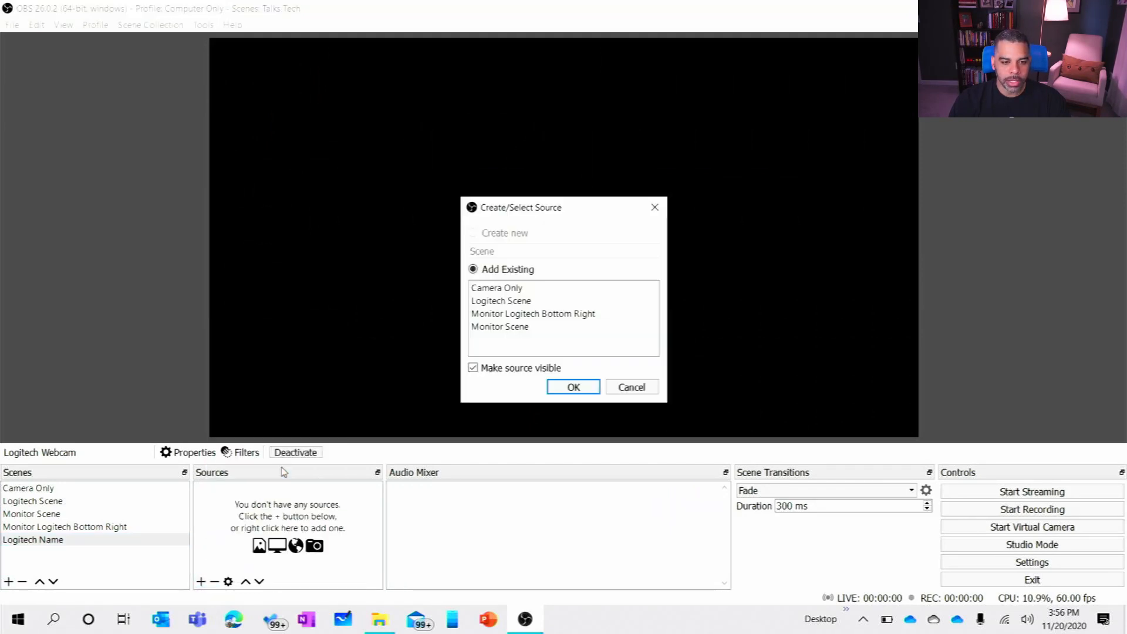
click(531, 305)
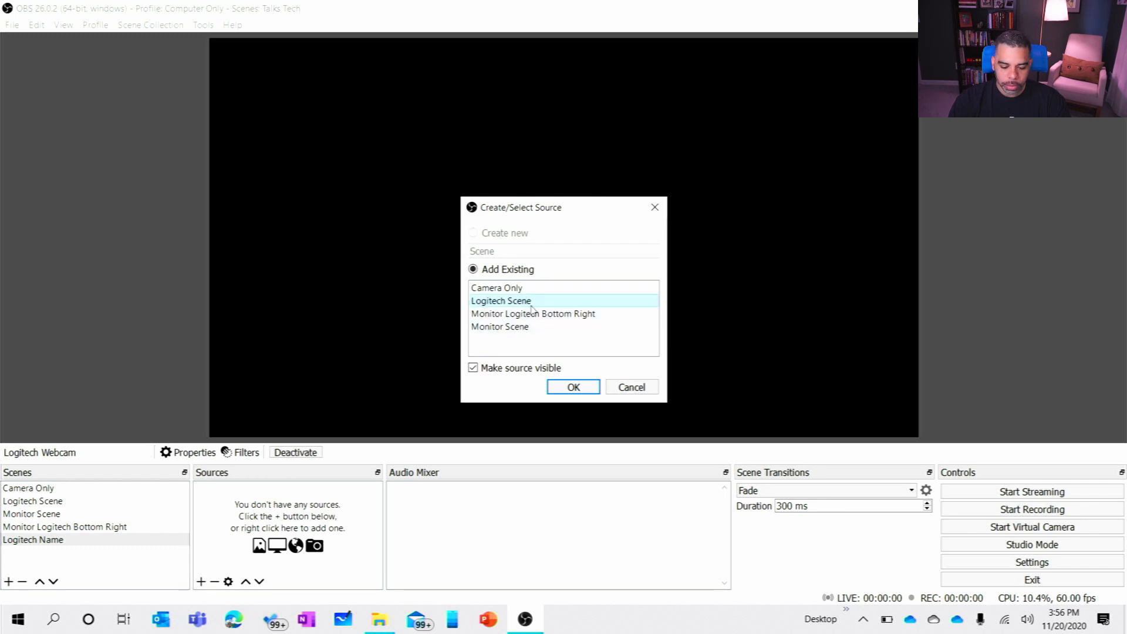
click(564, 389)
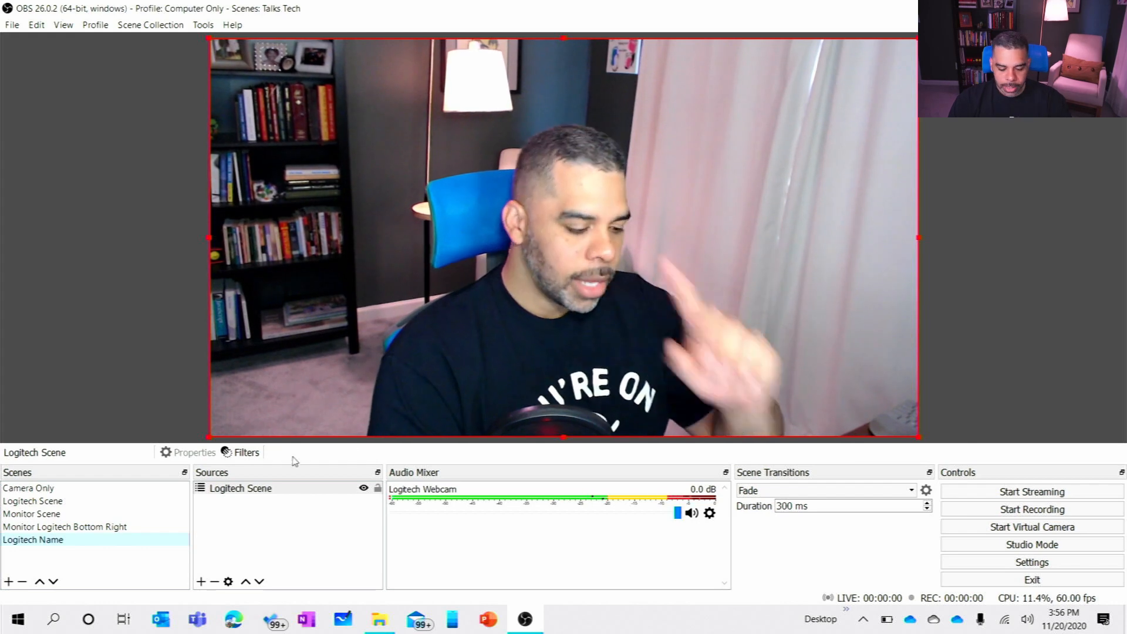
Step: Create a new Text (GDI+) source named Name in the Logitech Name scene
click(201, 582)
click(246, 484)
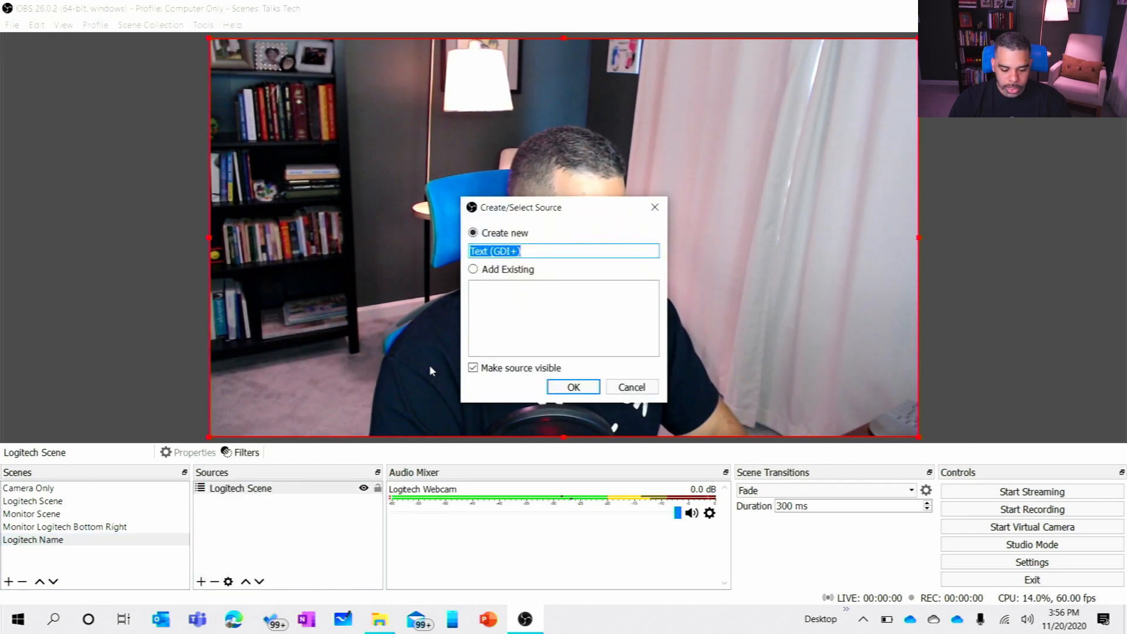
text(N ame)
key(Return)
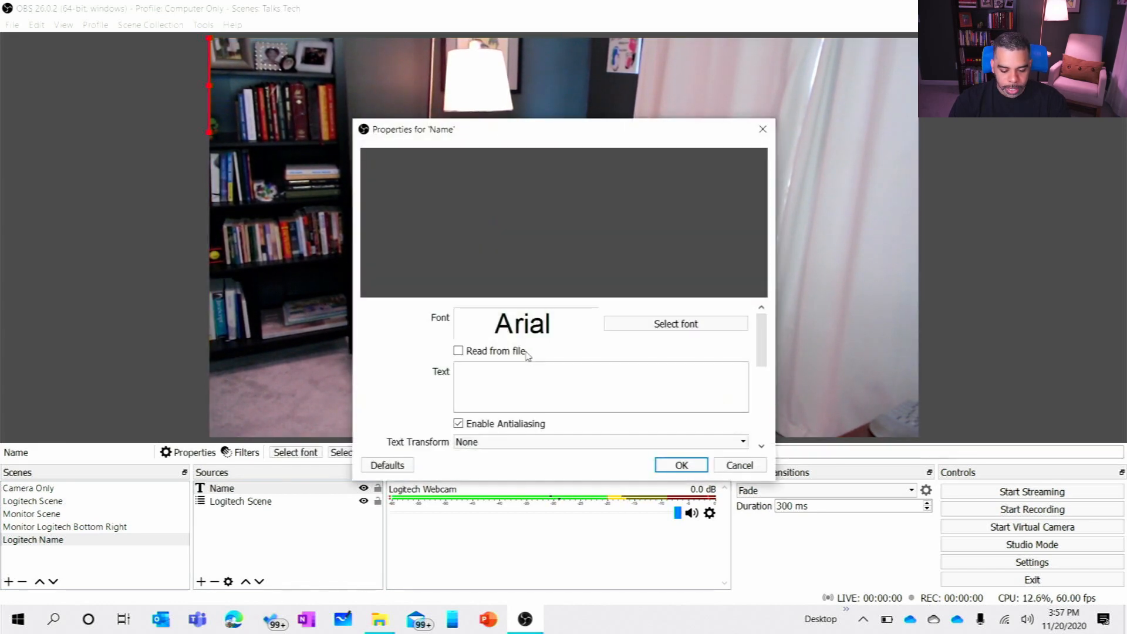
Step: Enter the presenter's full name as the text of the Name source, review its formatting options and accept the properties
click(533, 392)
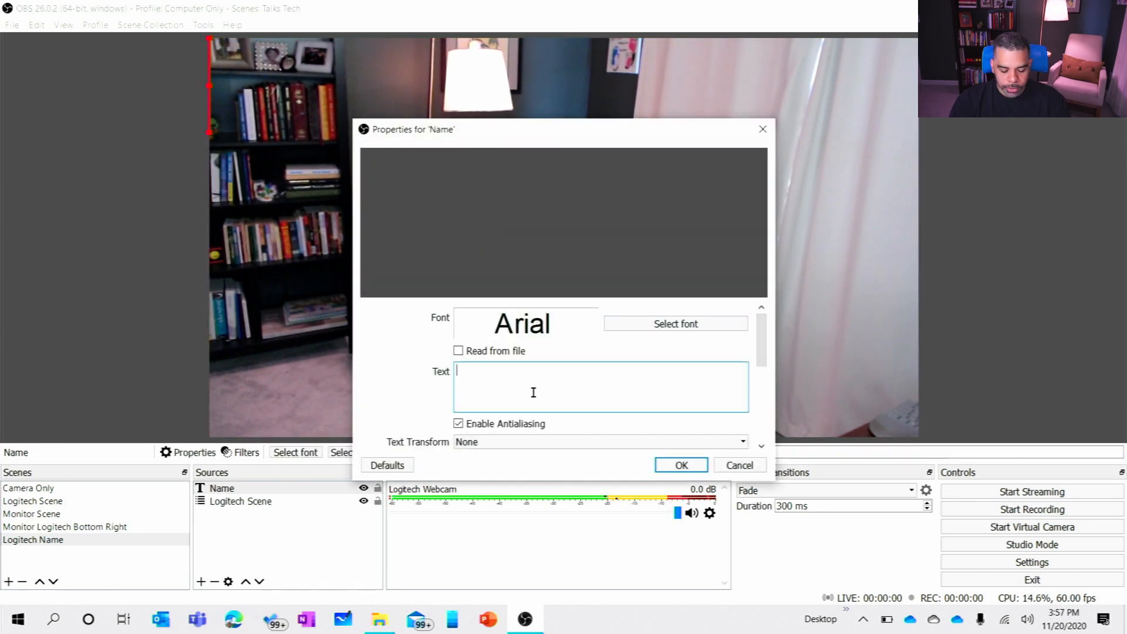
text(Stephen Helwig)
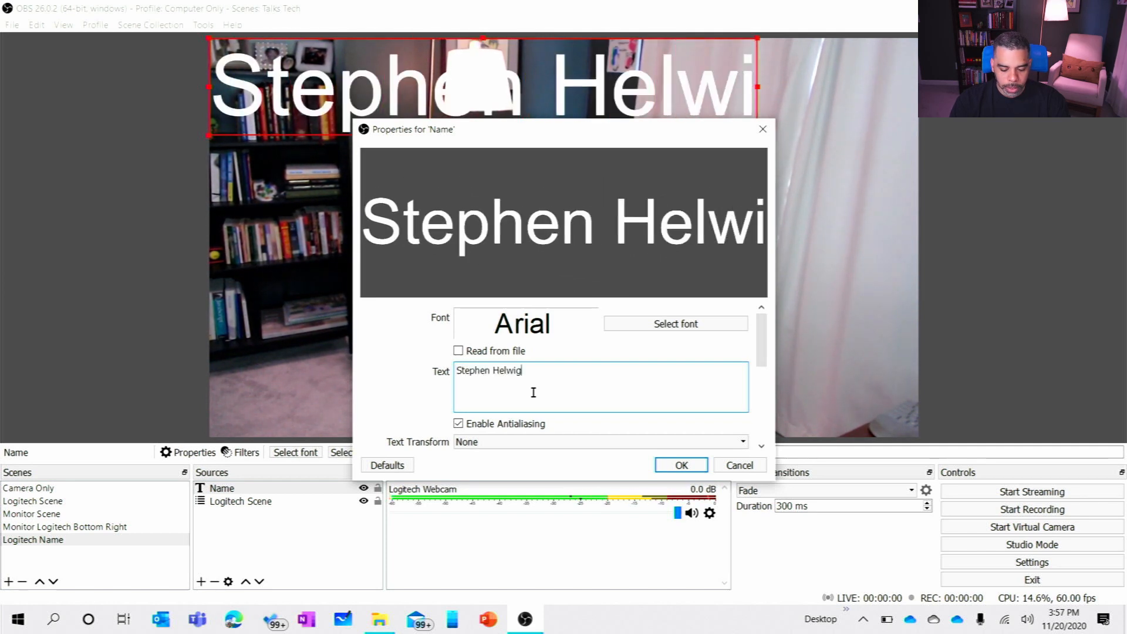
scroll(609, 398, down, 1)
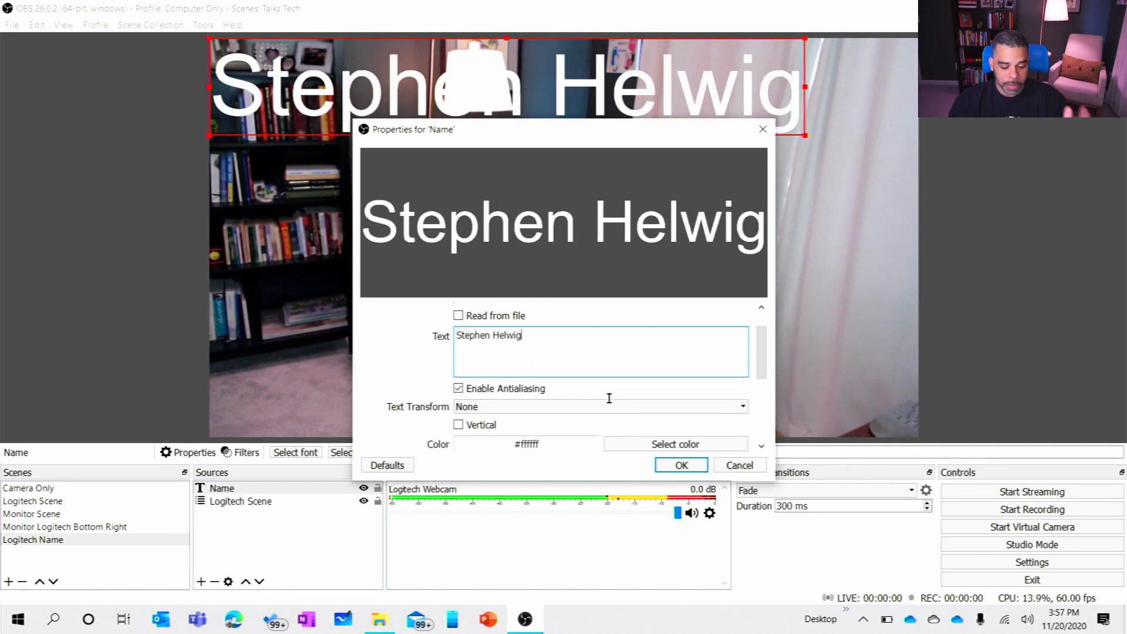
scroll(609, 398, down, 2)
scroll(609, 398, down, 2)
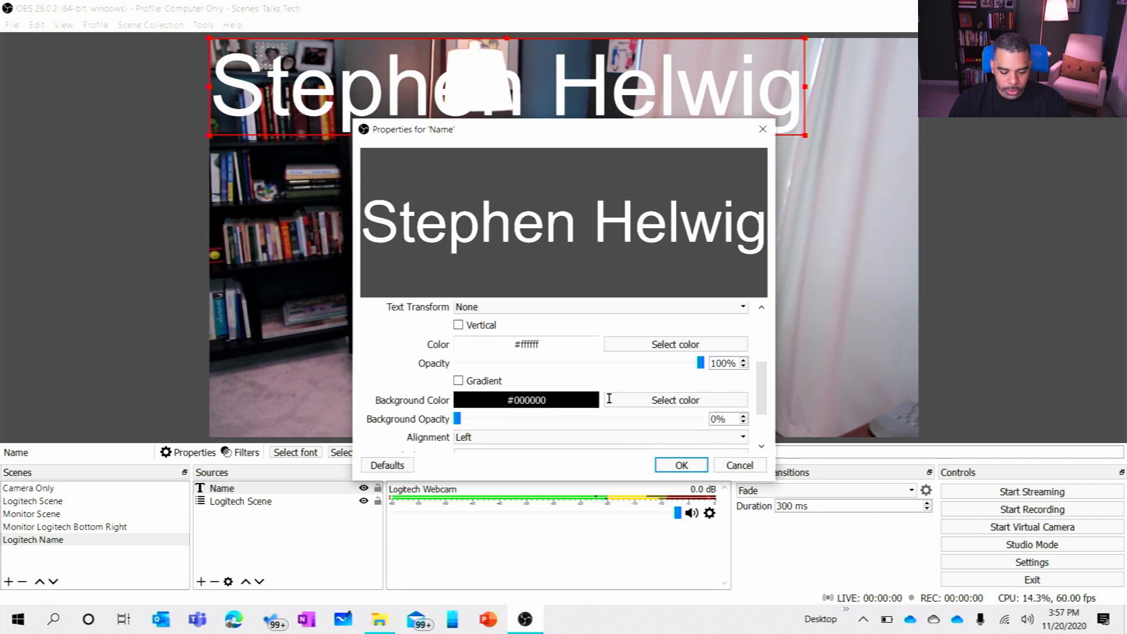
scroll(609, 398, down, 3)
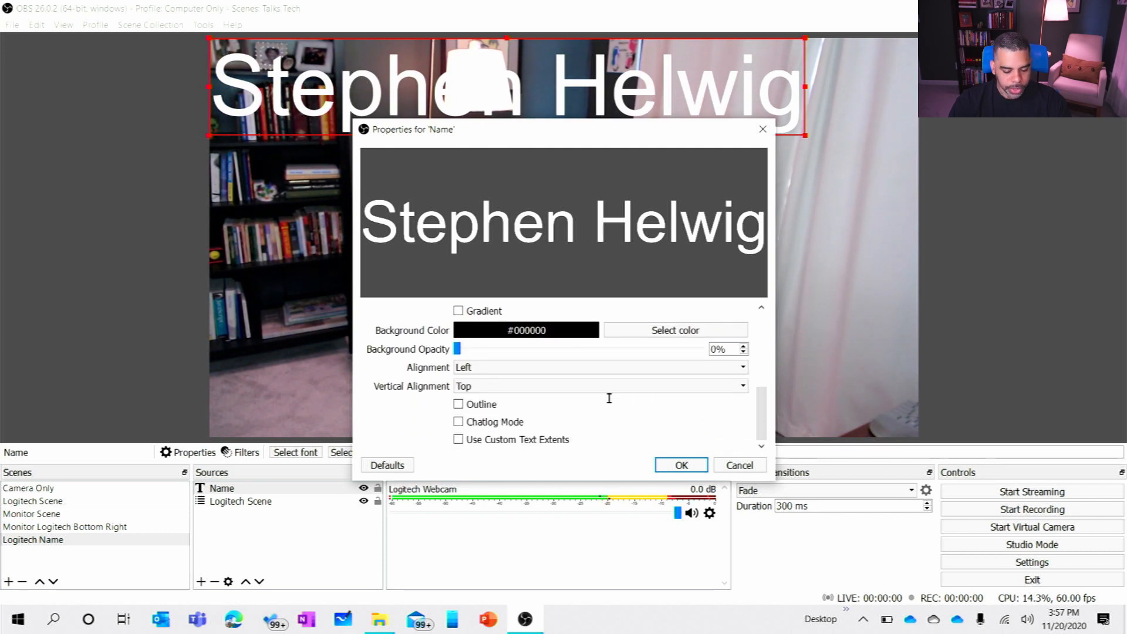
click(680, 465)
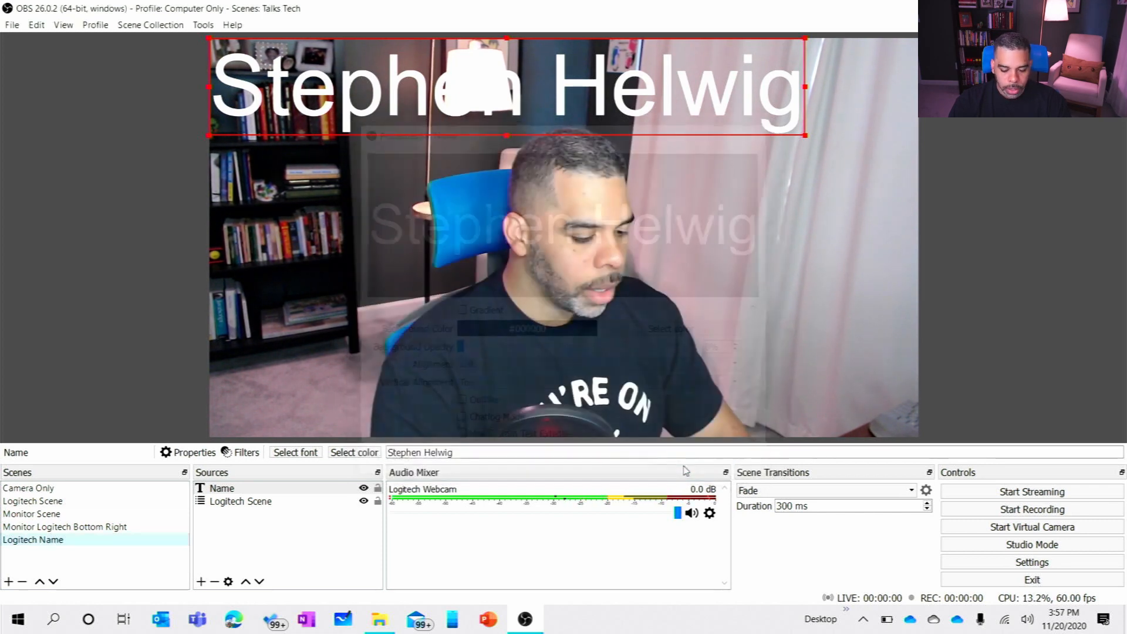
Step: Shrink the Name text to roughly half its width and move it into the canvas's bottom-left corner
drag(485, 85, 486, 356)
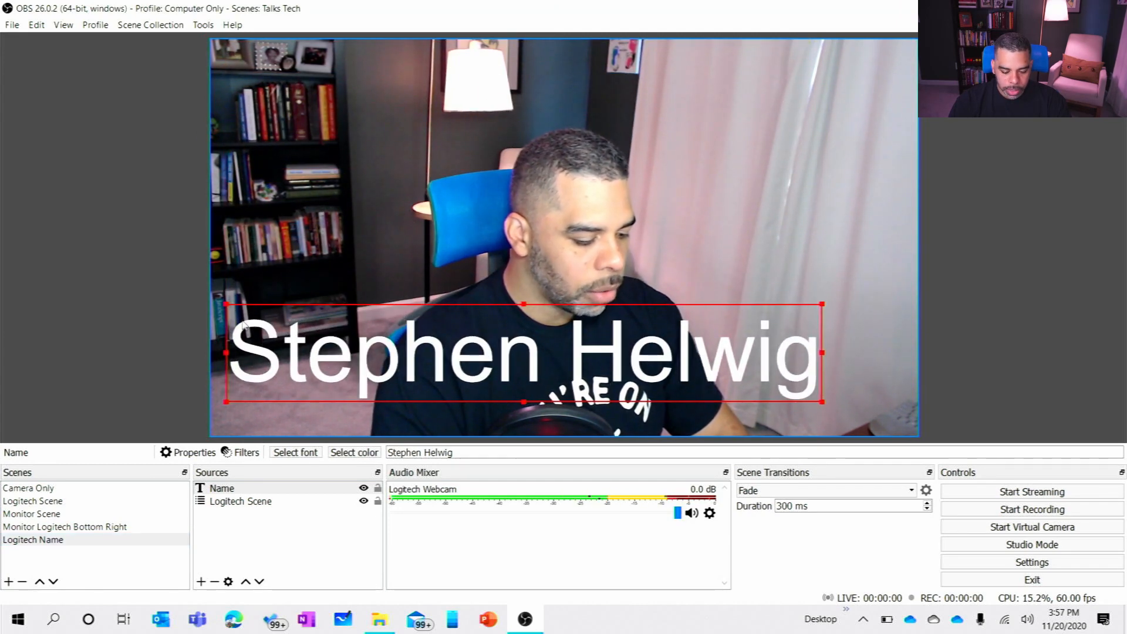
drag(229, 307, 506, 367)
drag(573, 382, 278, 411)
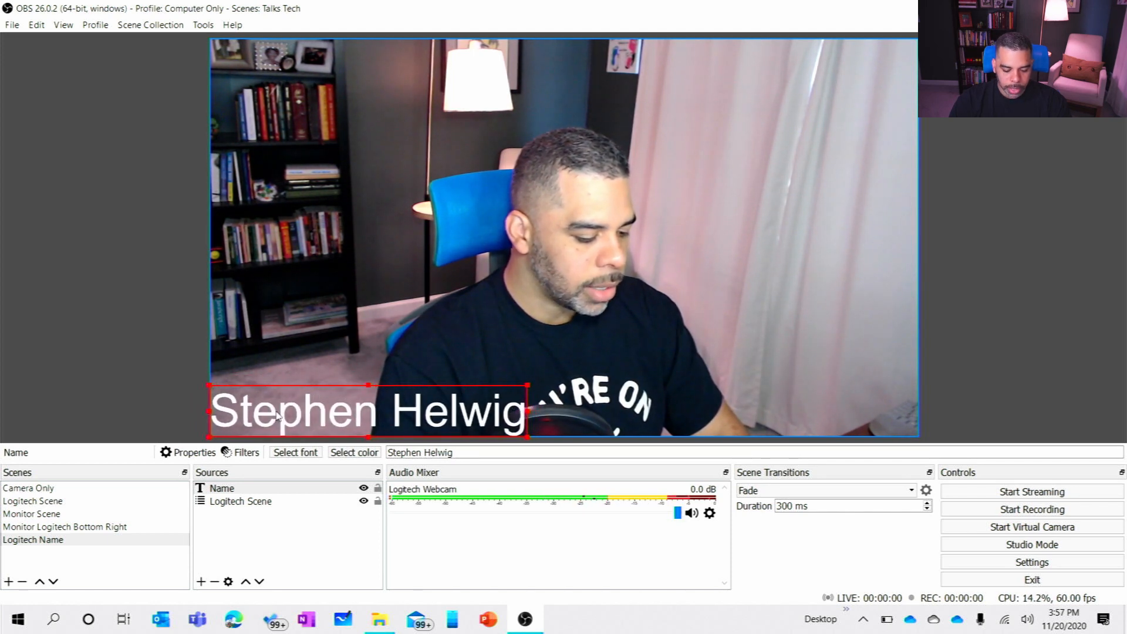
click(278, 416)
click(119, 353)
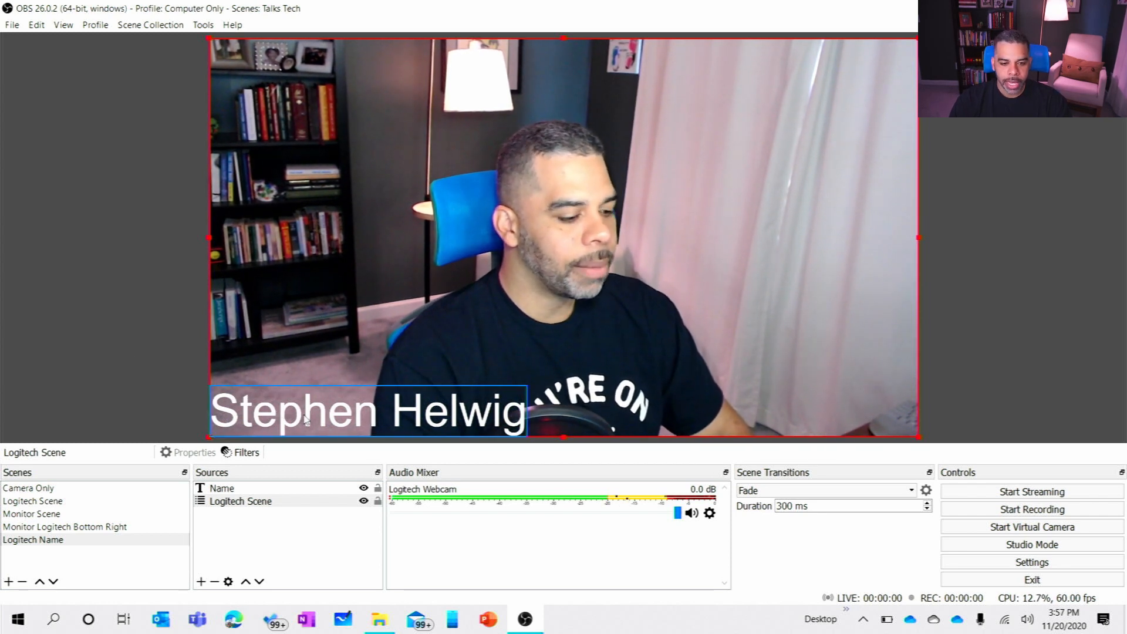
Step: Add a second line reading "Director, Cloud Architecture" to the Name source's text
click(244, 488)
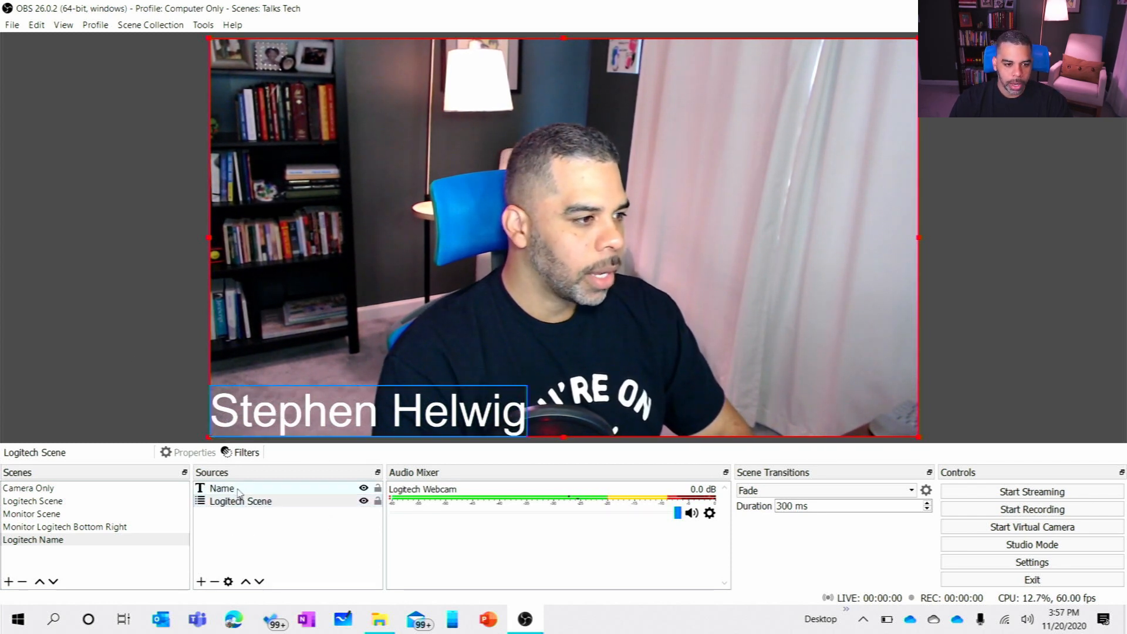
click(229, 582)
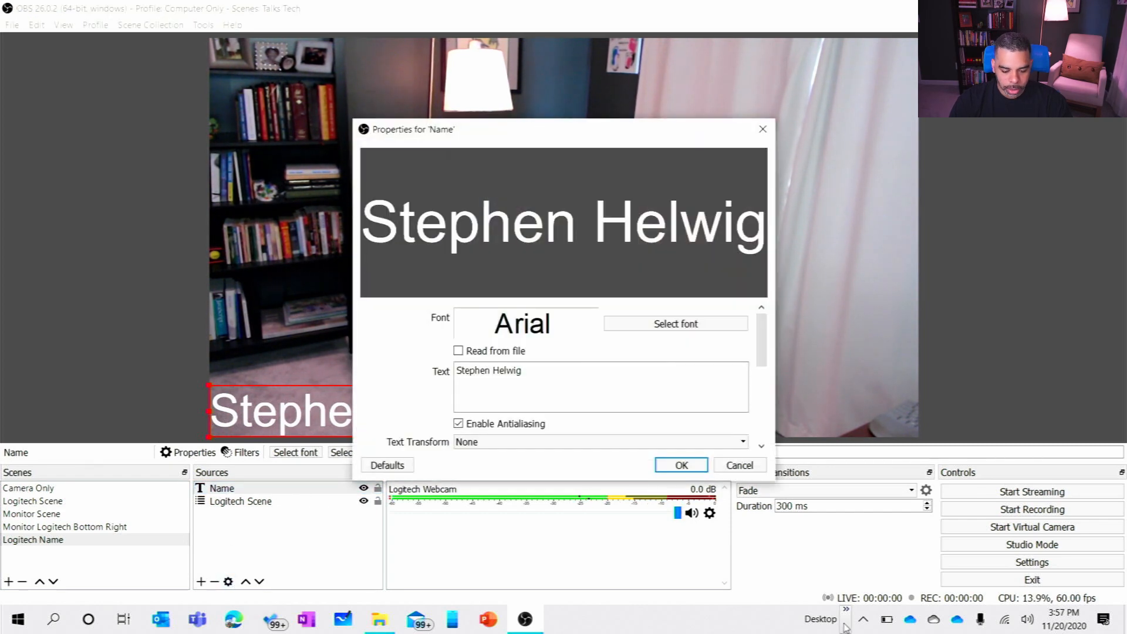
click(726, 399)
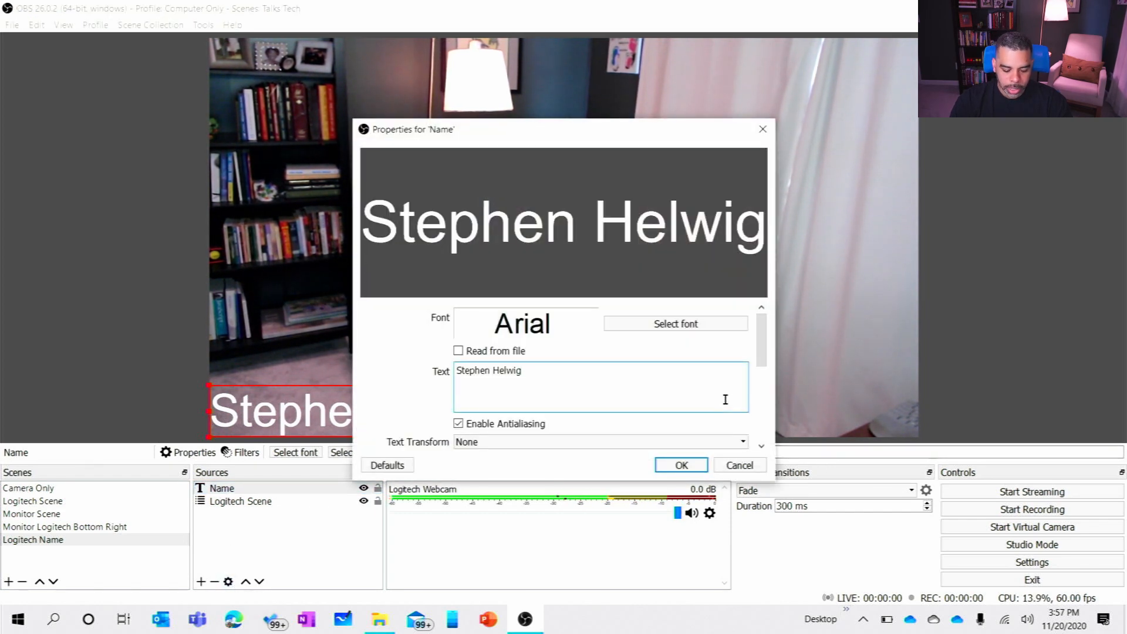
key(Return)
text(Direc)
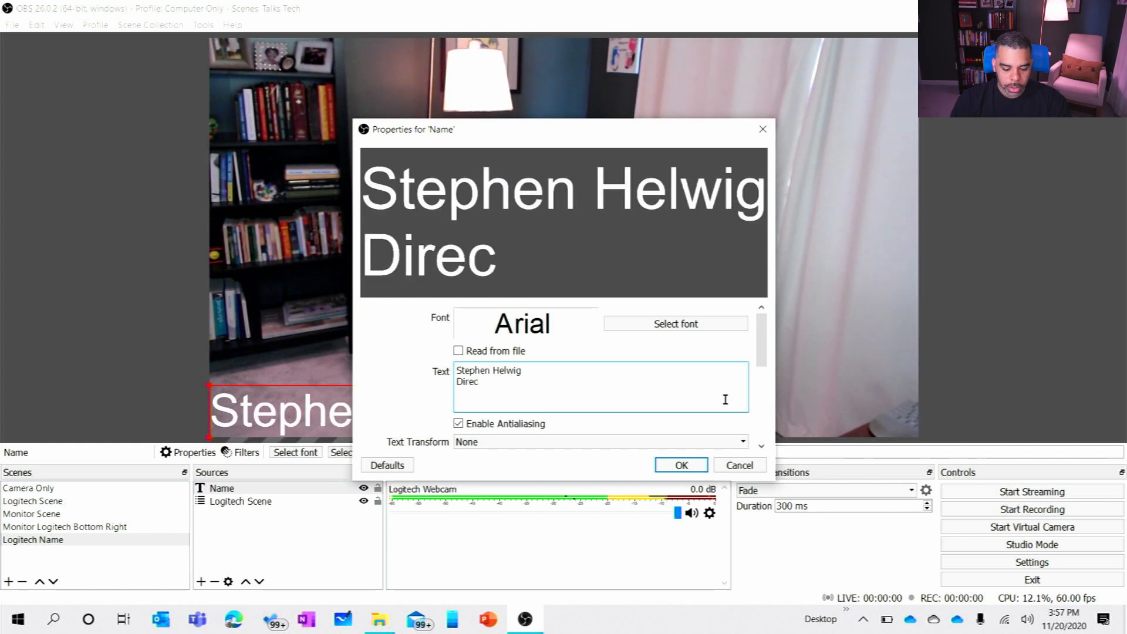
text(tor, Cloud Archit)
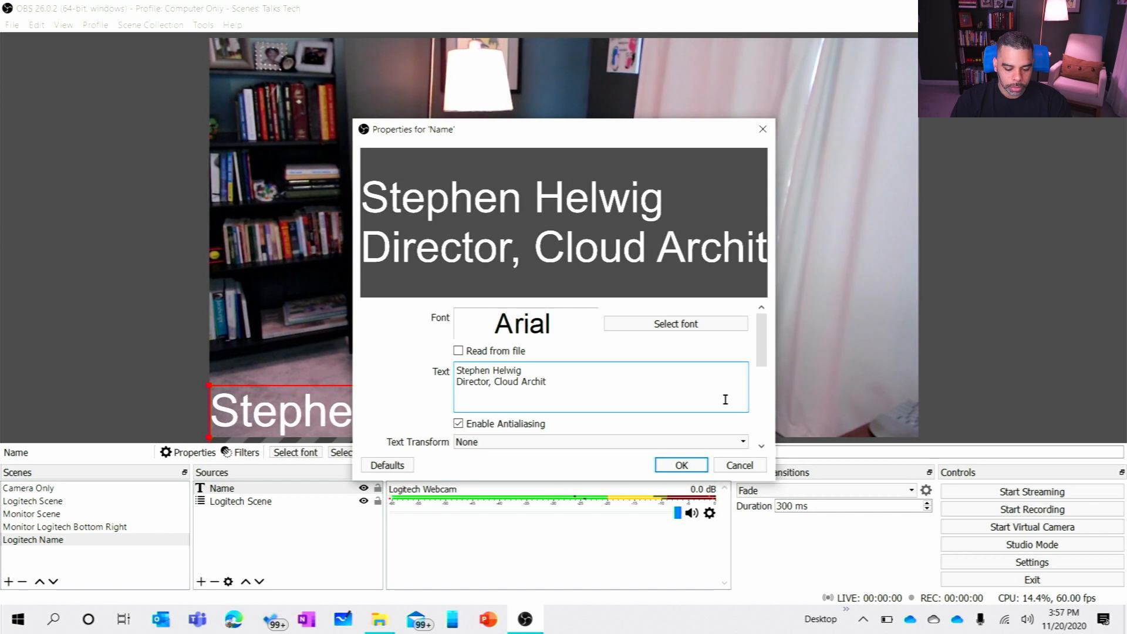
key(BackSpace)
key(BackSpace)
text(itecture)
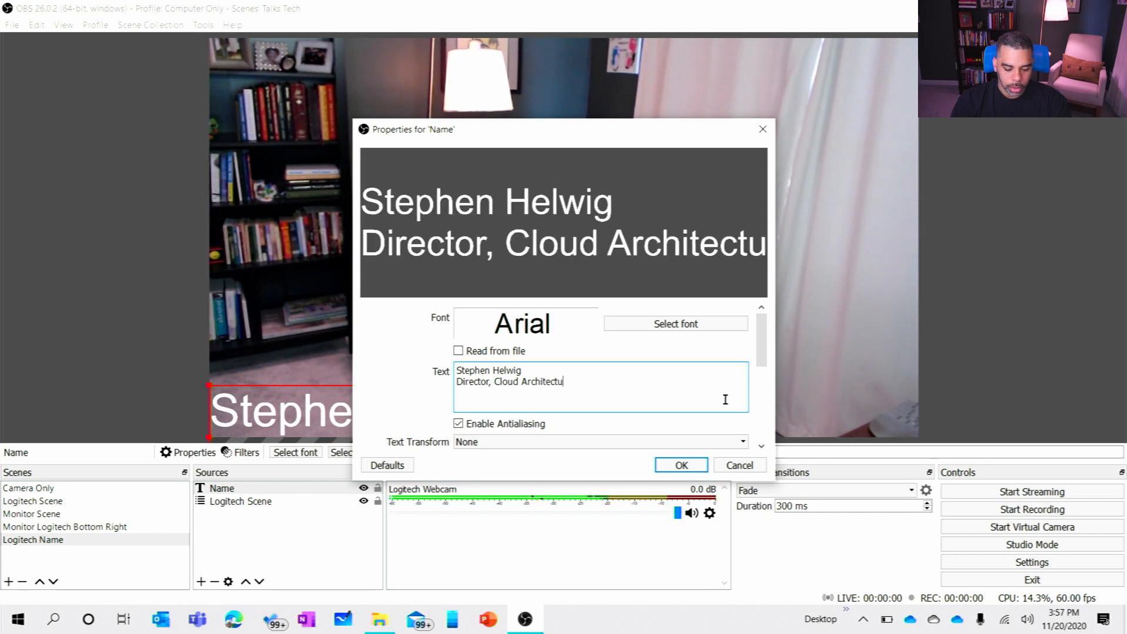
click(681, 466)
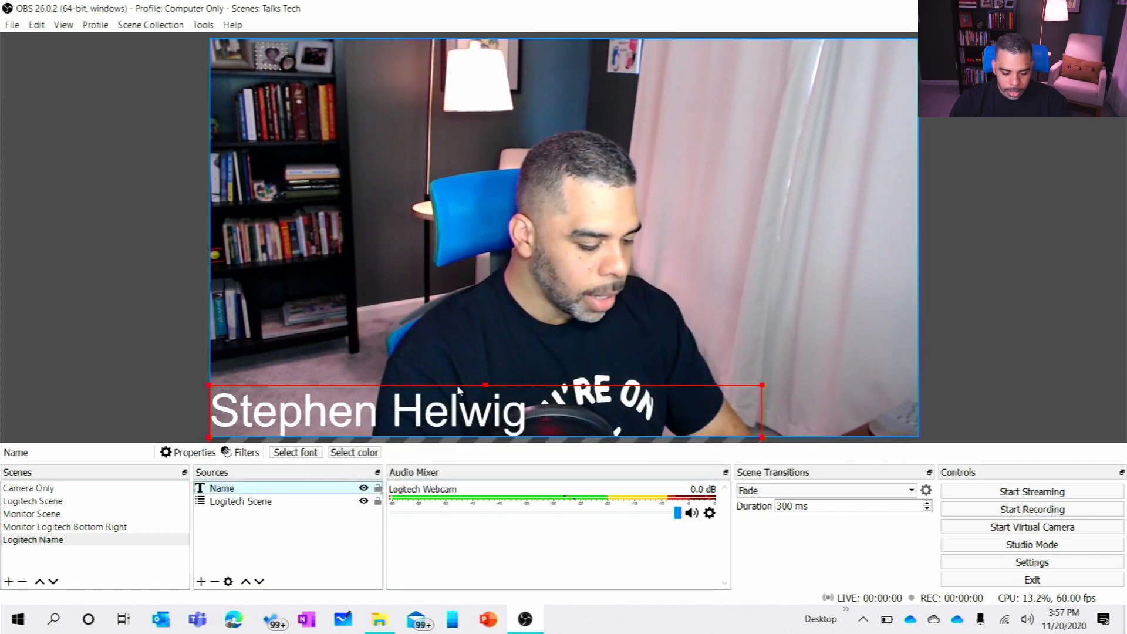
Step: Raise the two-line Name text fully into the canvas, shrink it and place it slightly inside the bottom-left corner
drag(458, 392, 456, 337)
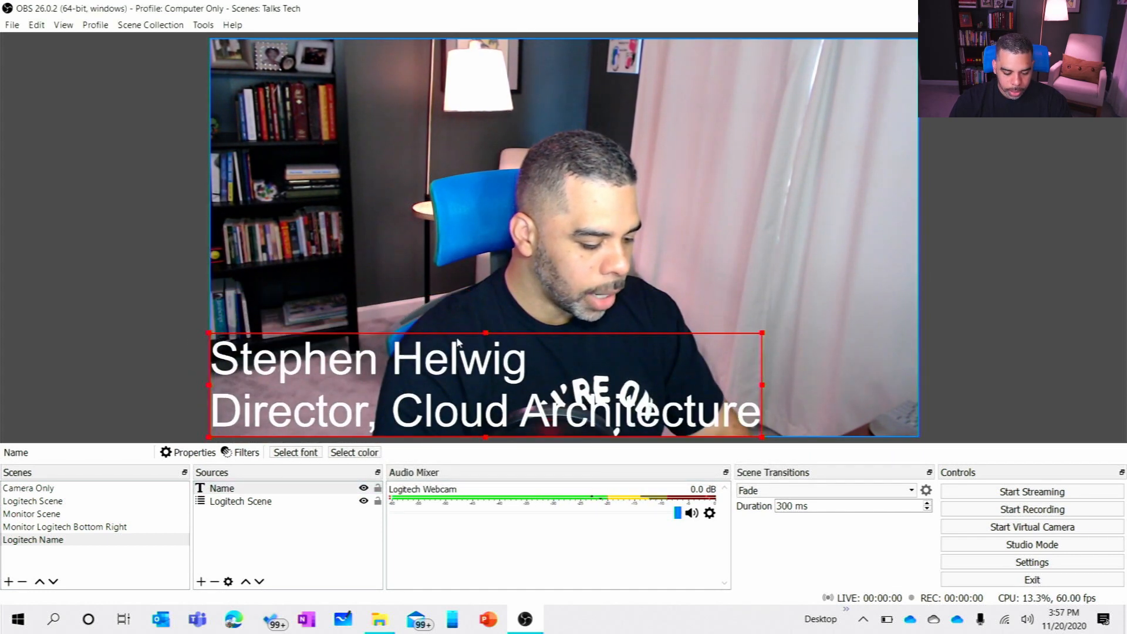
drag(209, 333, 457, 381)
drag(459, 435, 474, 434)
drag(515, 403, 258, 380)
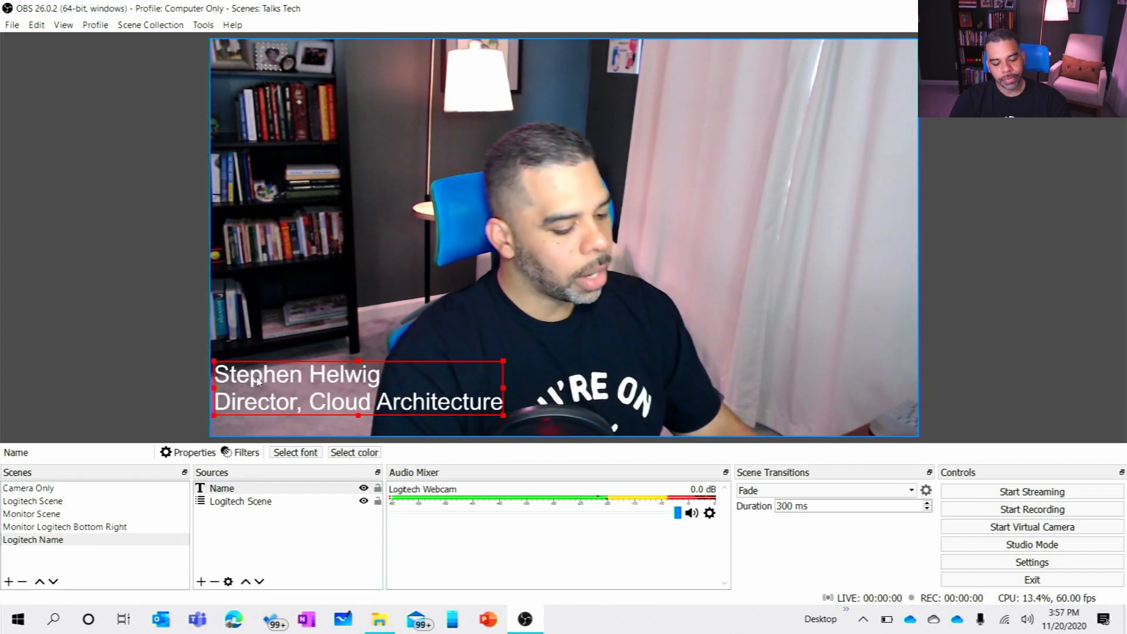
click(94, 266)
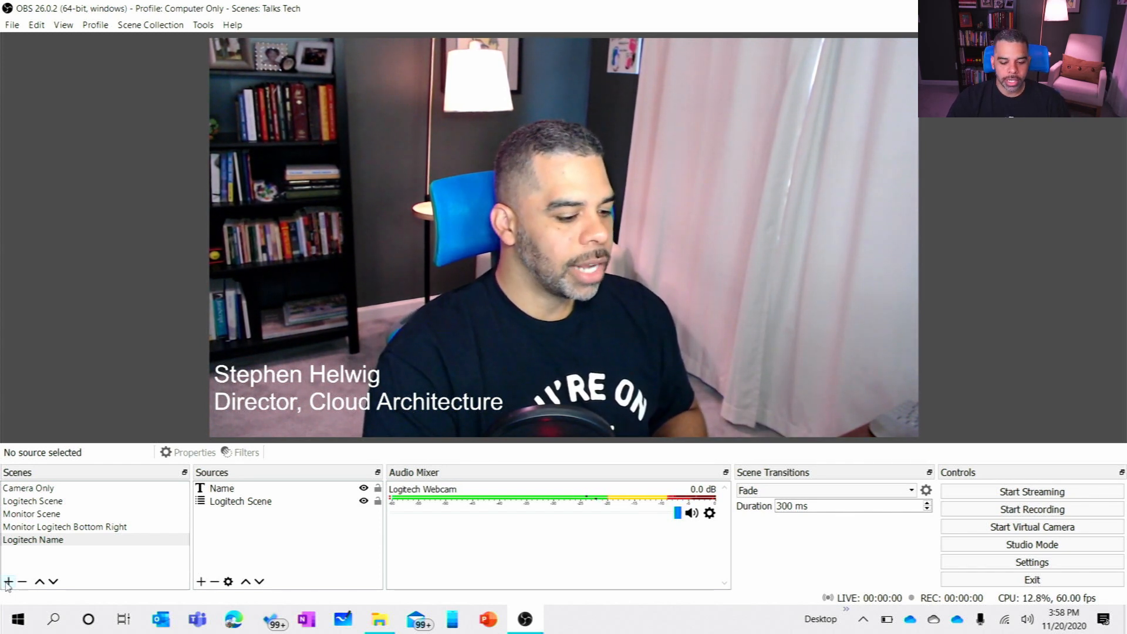
Step: Add a new scene named Logitech Nameplate
click(8, 582)
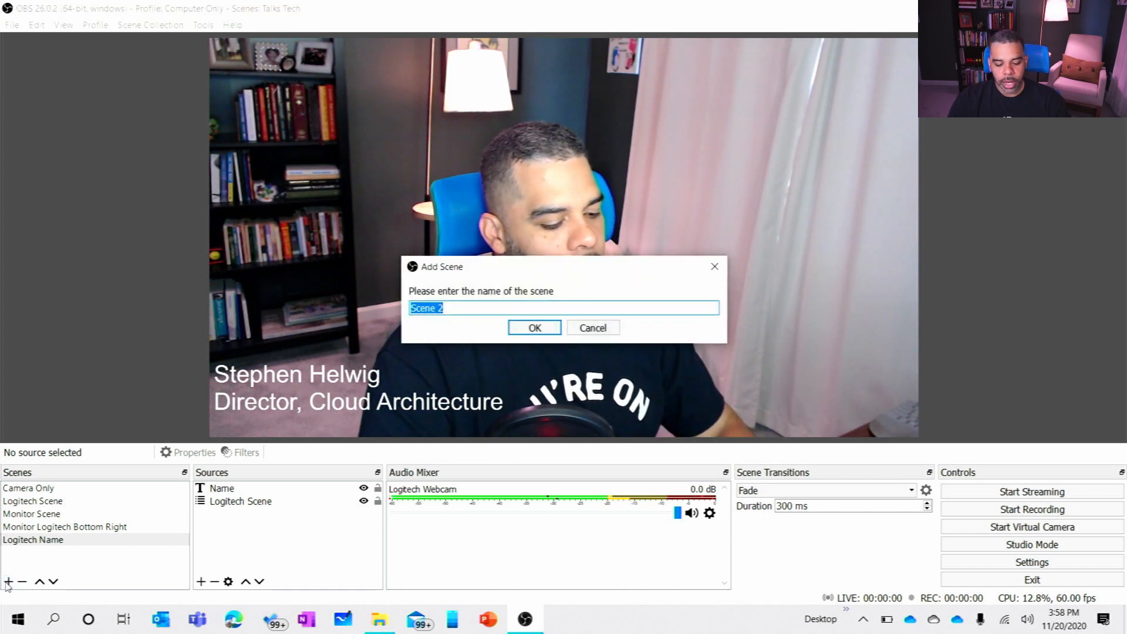
text(Logitech )
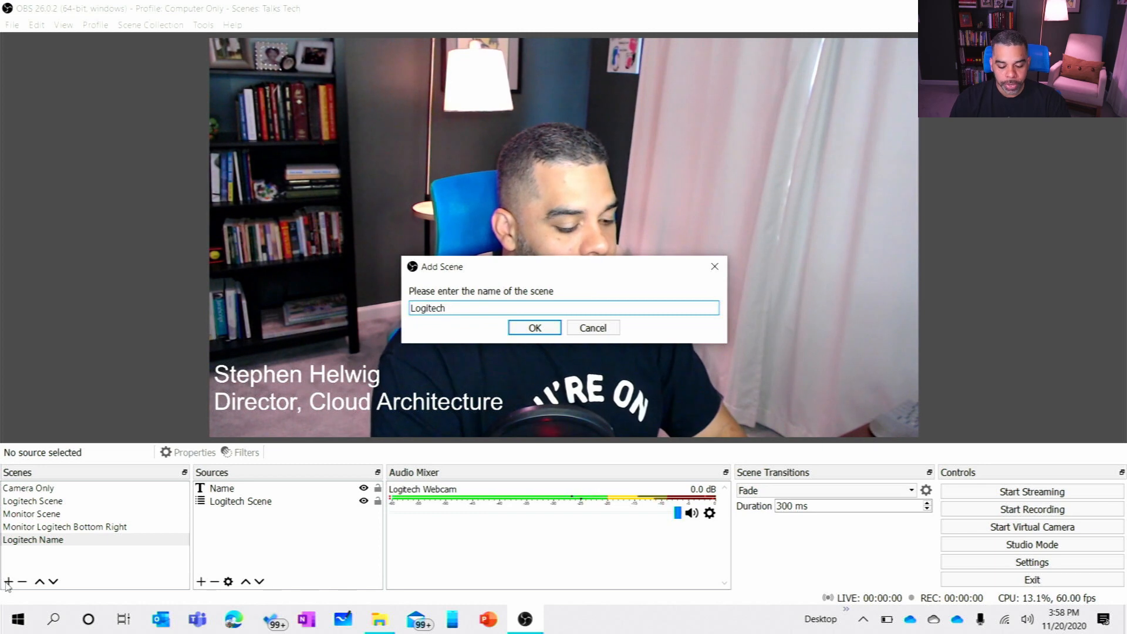
text(Nameplate)
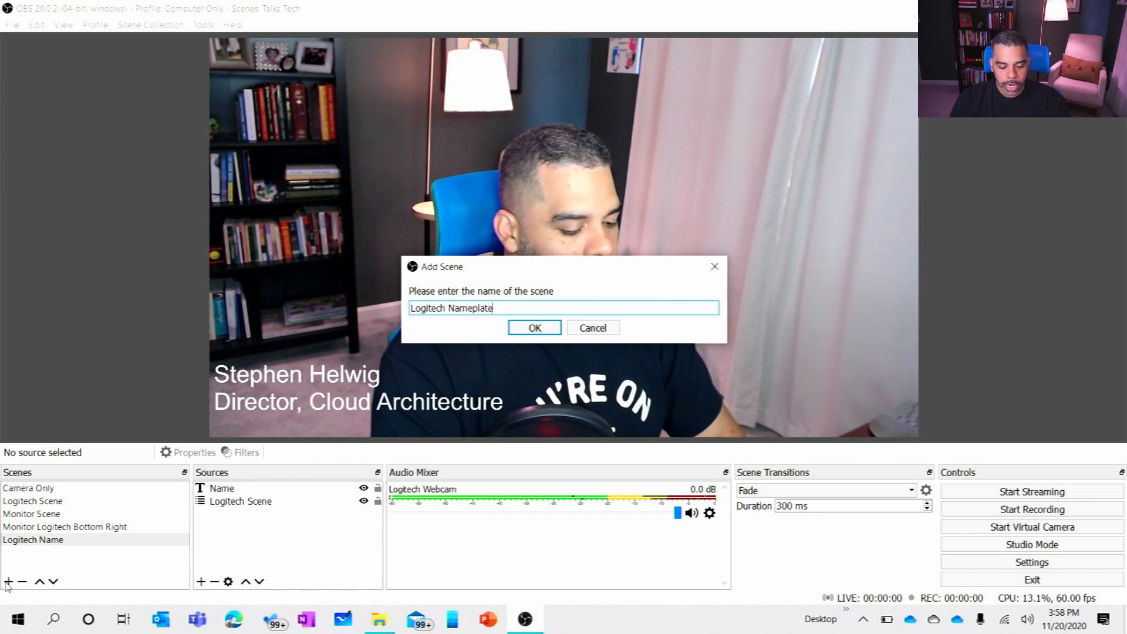
key(Return)
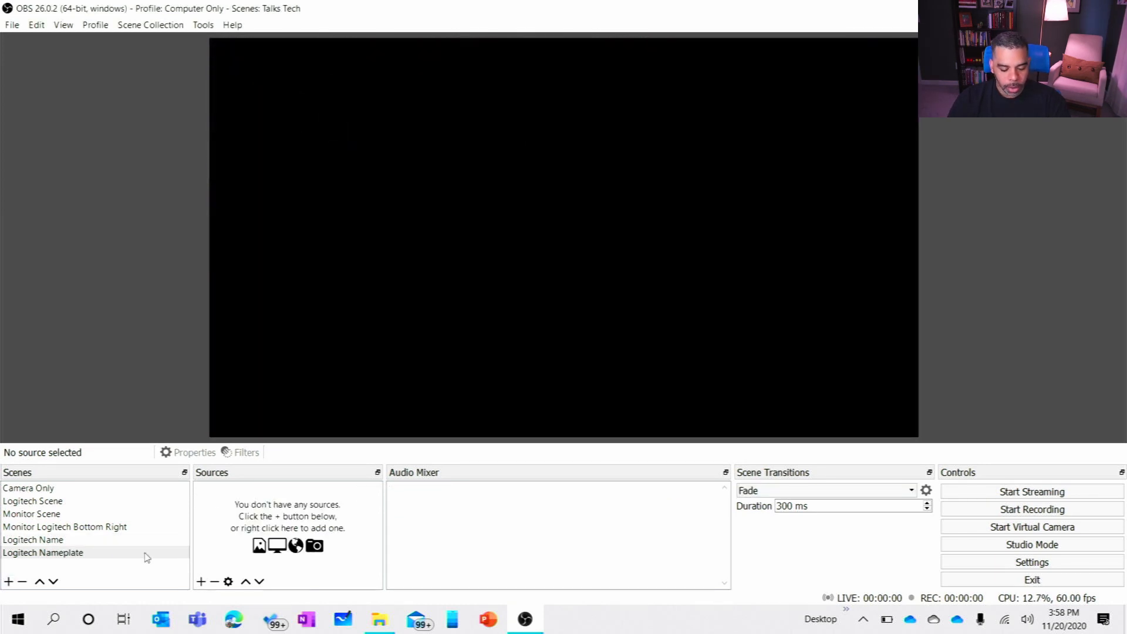
Step: Add the existing Logitech Scene as a scene source in Logitech Nameplate
click(201, 581)
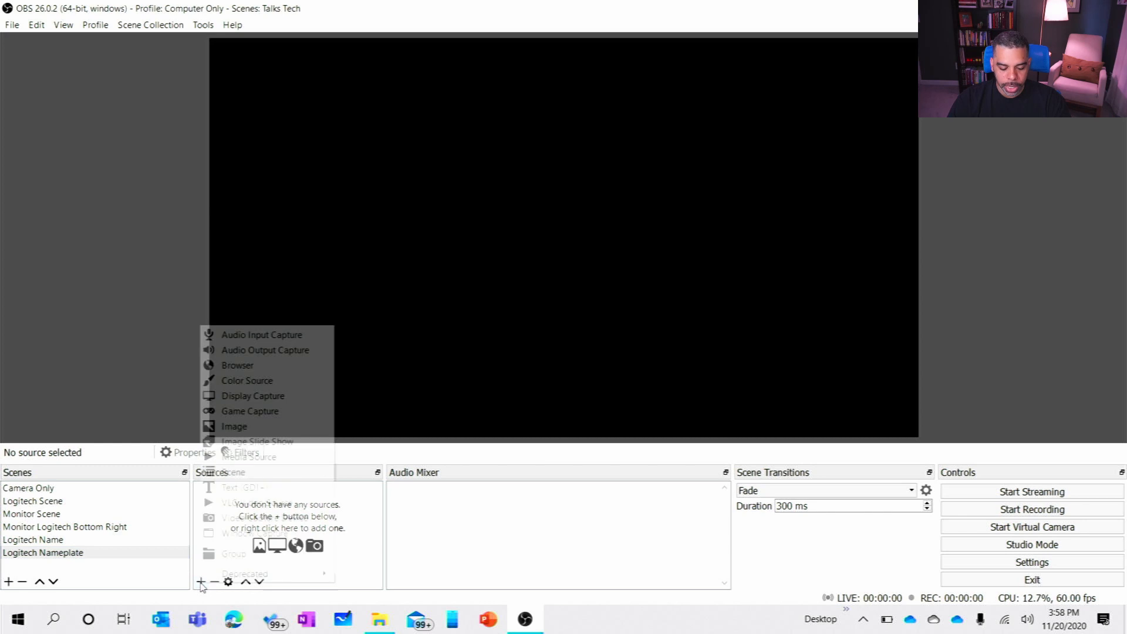
click(259, 473)
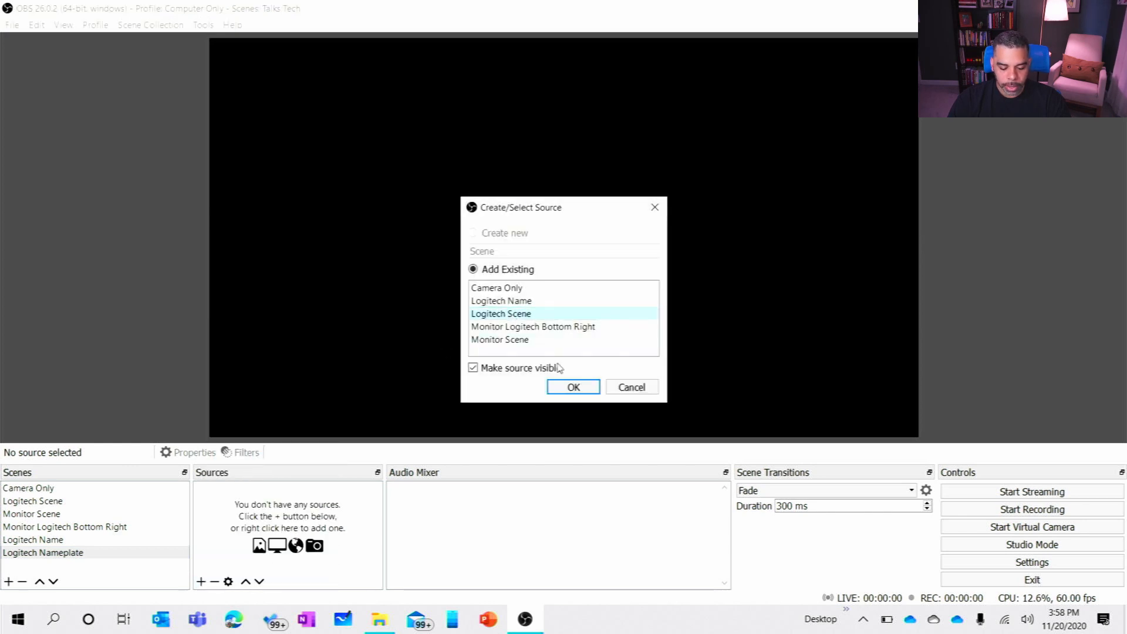
click(574, 387)
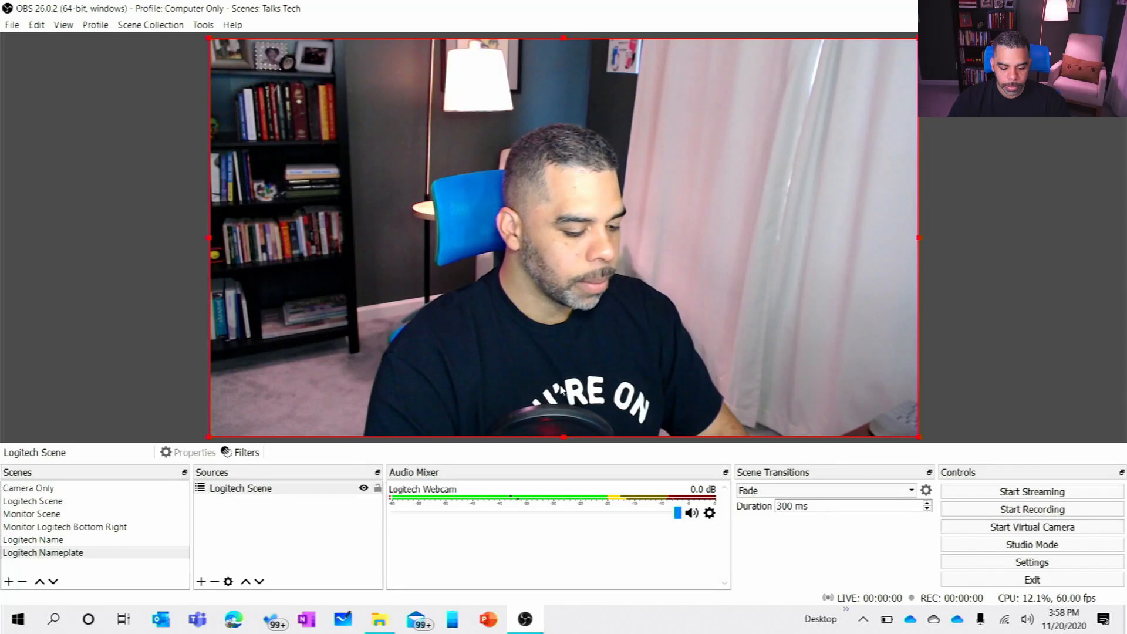
Step: Create a new image source named Nameplate in the Logitech Nameplate scene
click(201, 581)
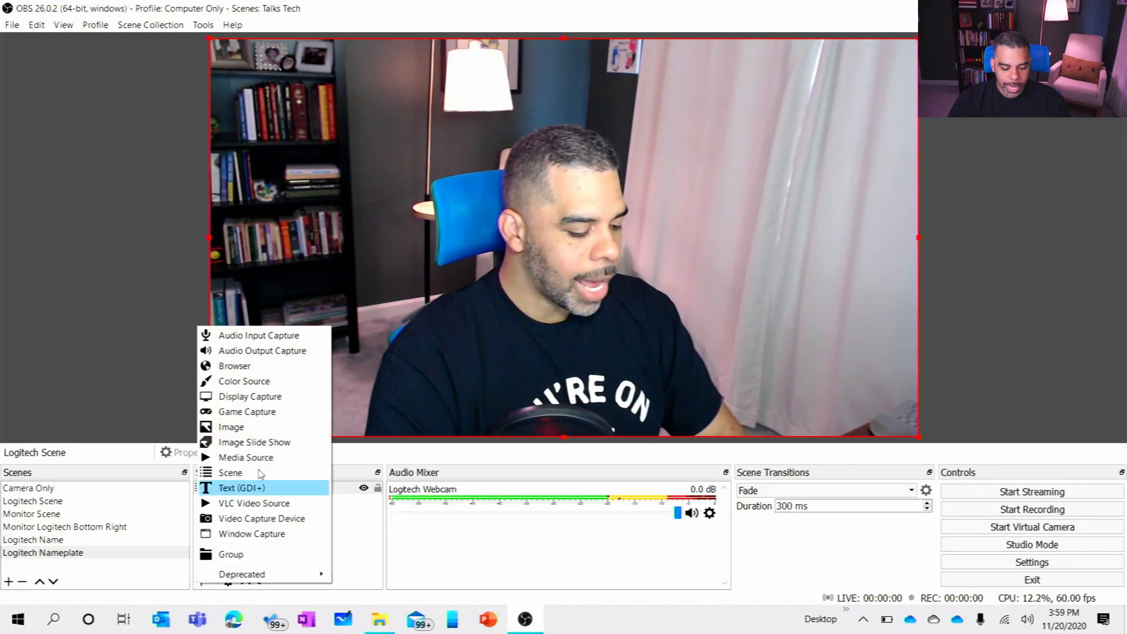
click(291, 427)
text(Nameplate)
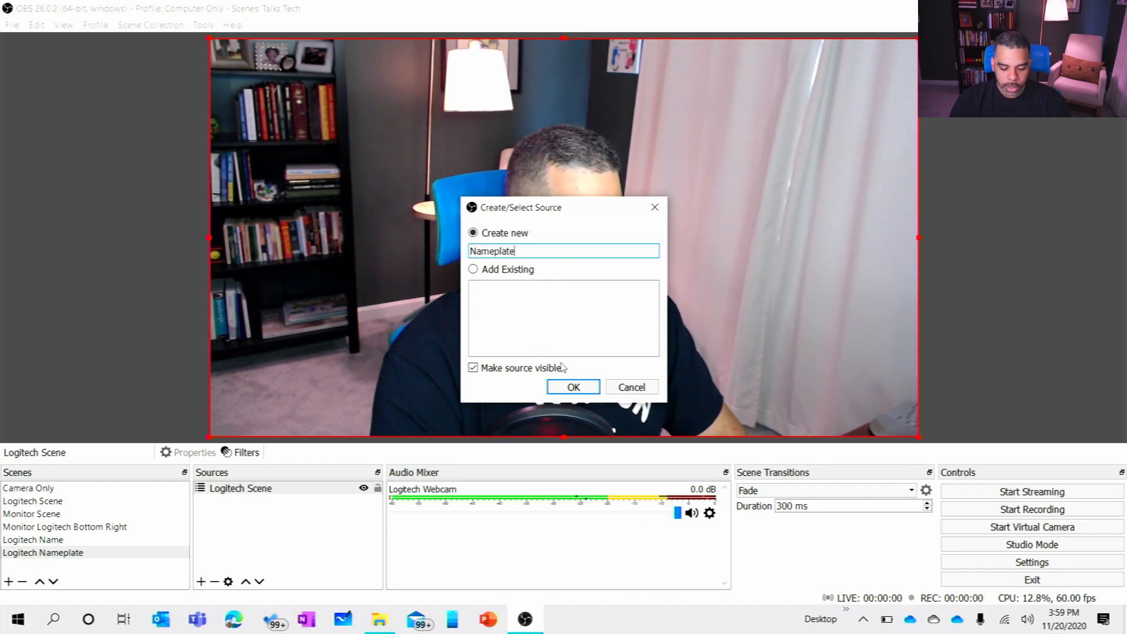
click(573, 388)
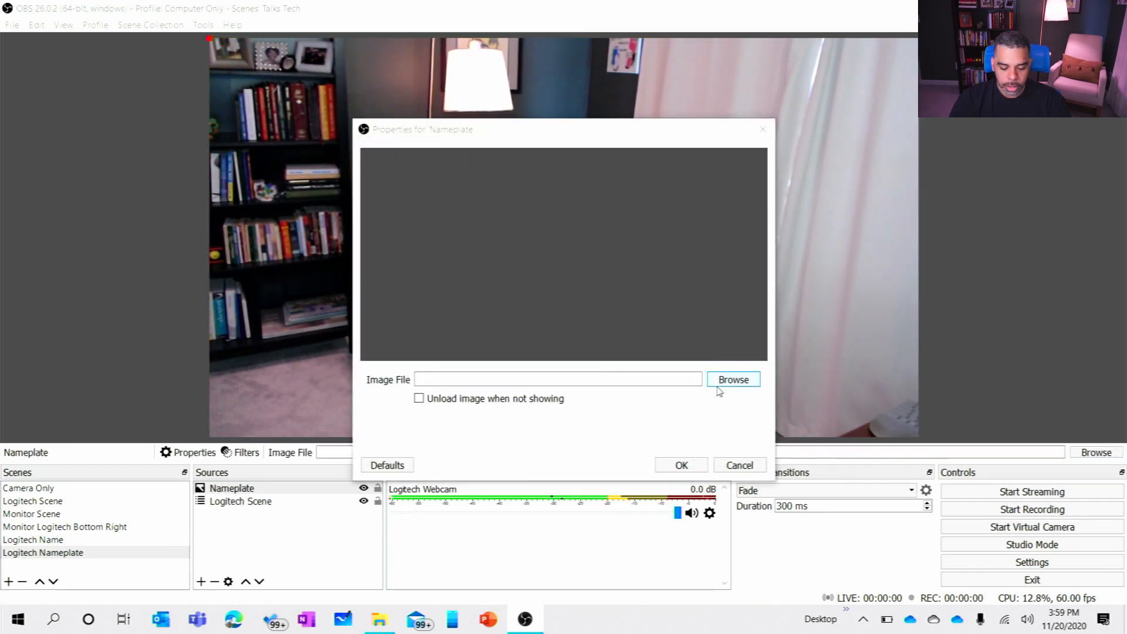
Step: Load nameplate.png from the Desktop as the Nameplate source's image file and accept its properties
click(722, 382)
click(516, 286)
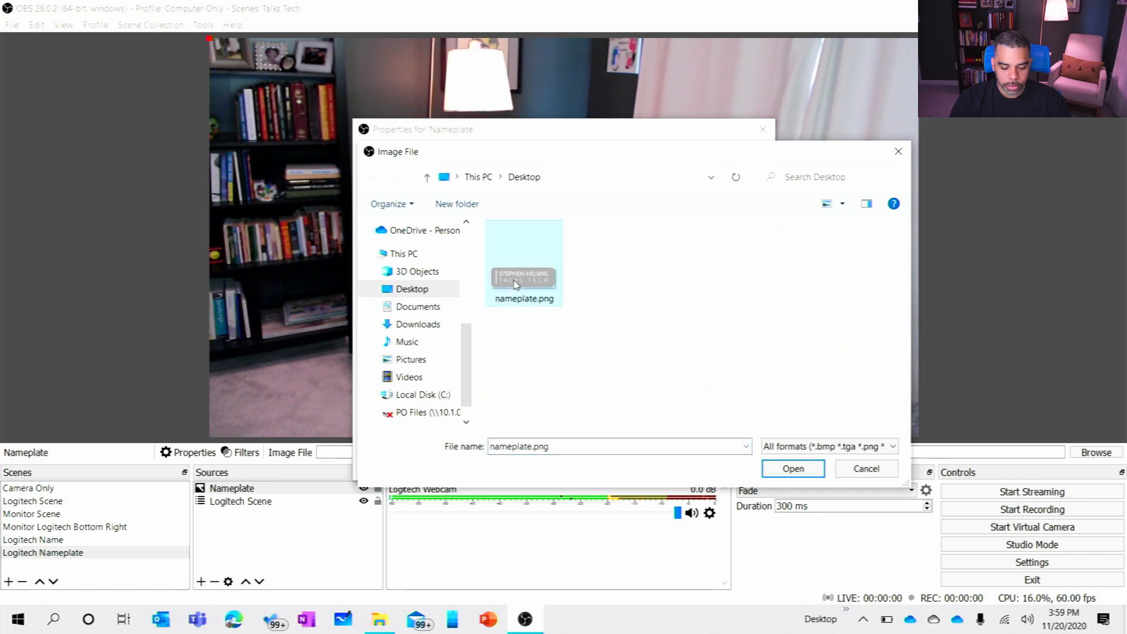
double_click(516, 285)
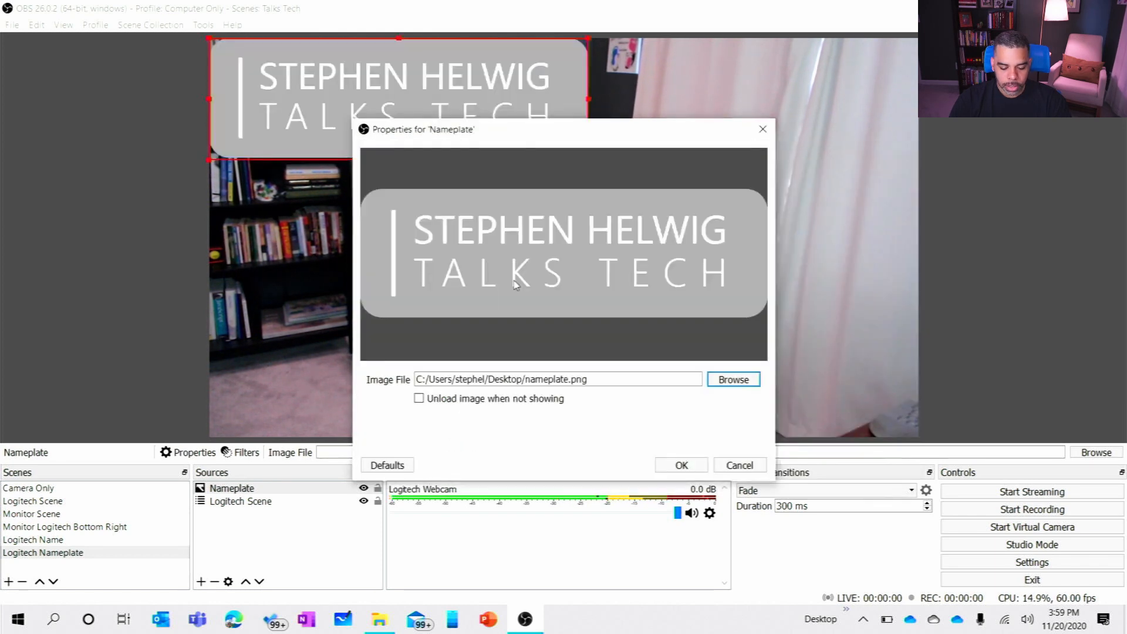
click(679, 467)
Step: Shrink the nameplate image to about two-thirds size, place it over the chest just above the canvas's lower edge, and deselect it
drag(320, 91, 516, 184)
drag(374, 155, 425, 200)
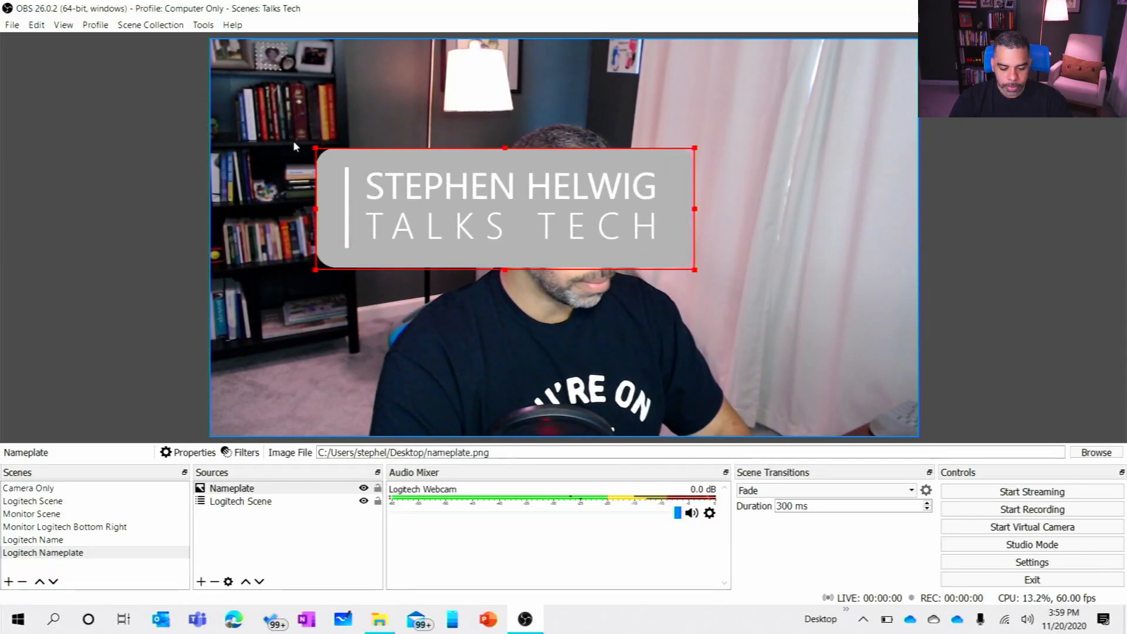
drag(318, 151, 452, 368)
drag(608, 382, 655, 414)
drag(593, 389, 581, 412)
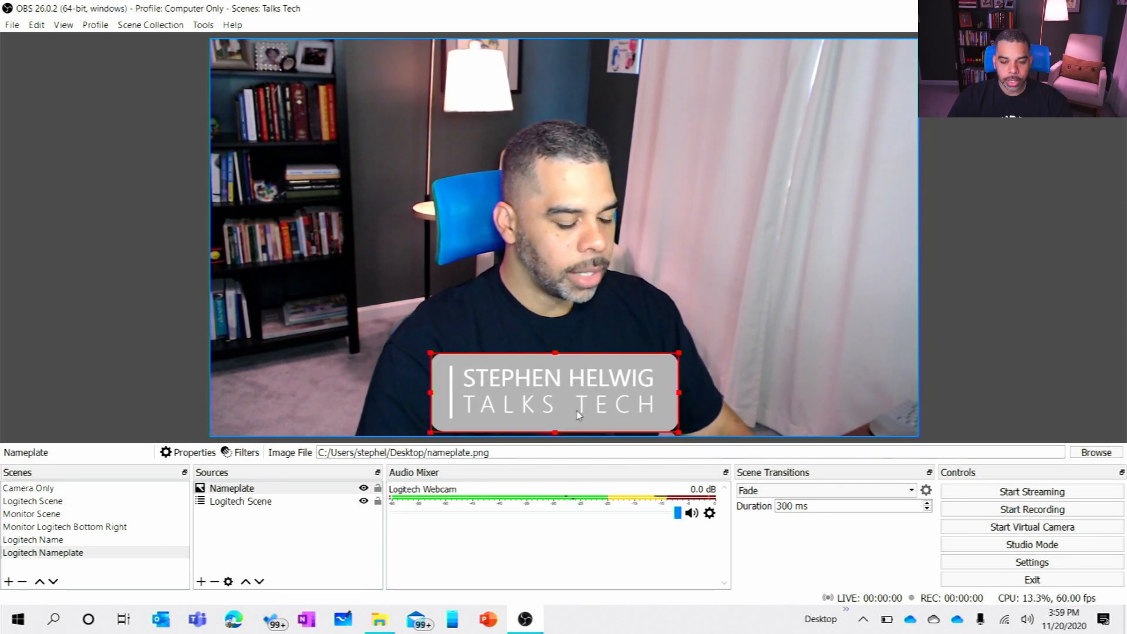
click(142, 246)
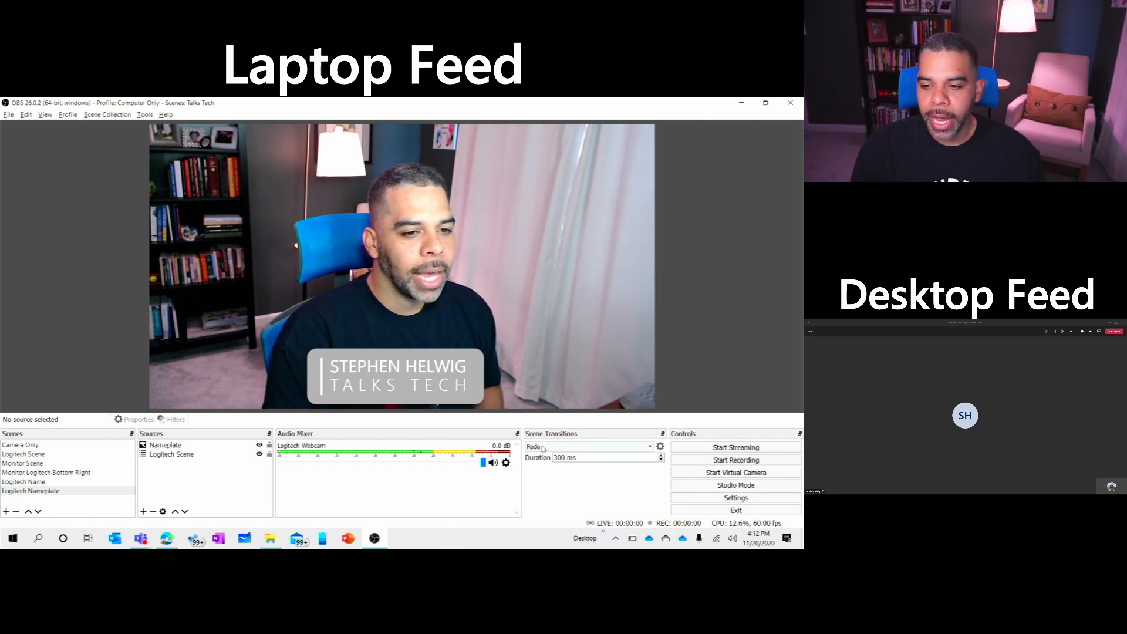
Step: Start the virtual camera and switch to the Microsoft Teams meeting
click(693, 477)
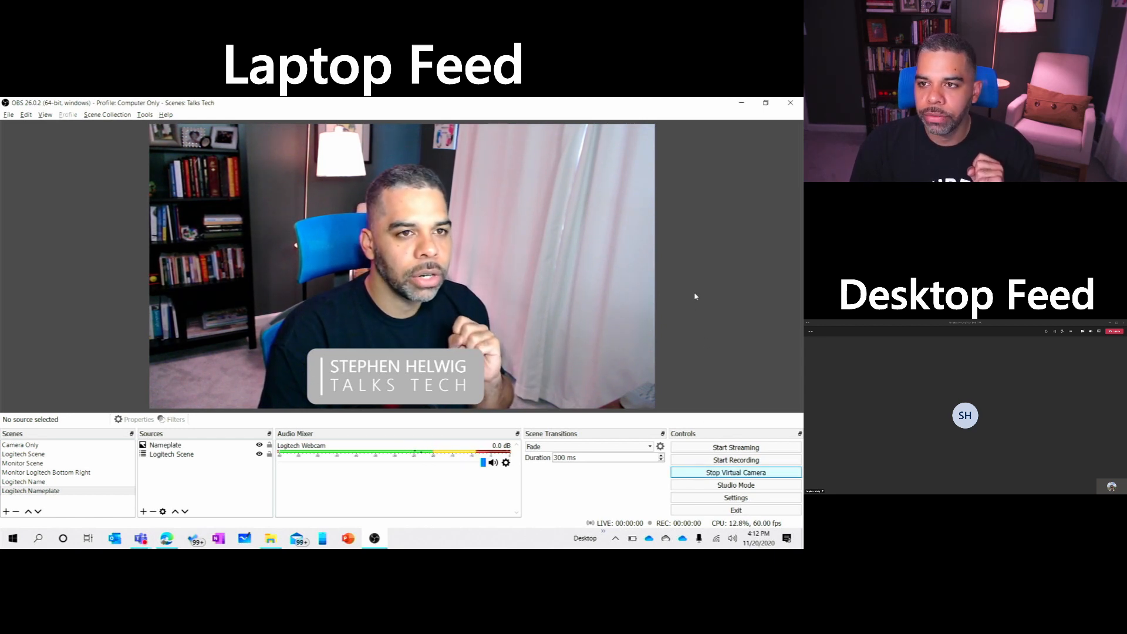
click(739, 105)
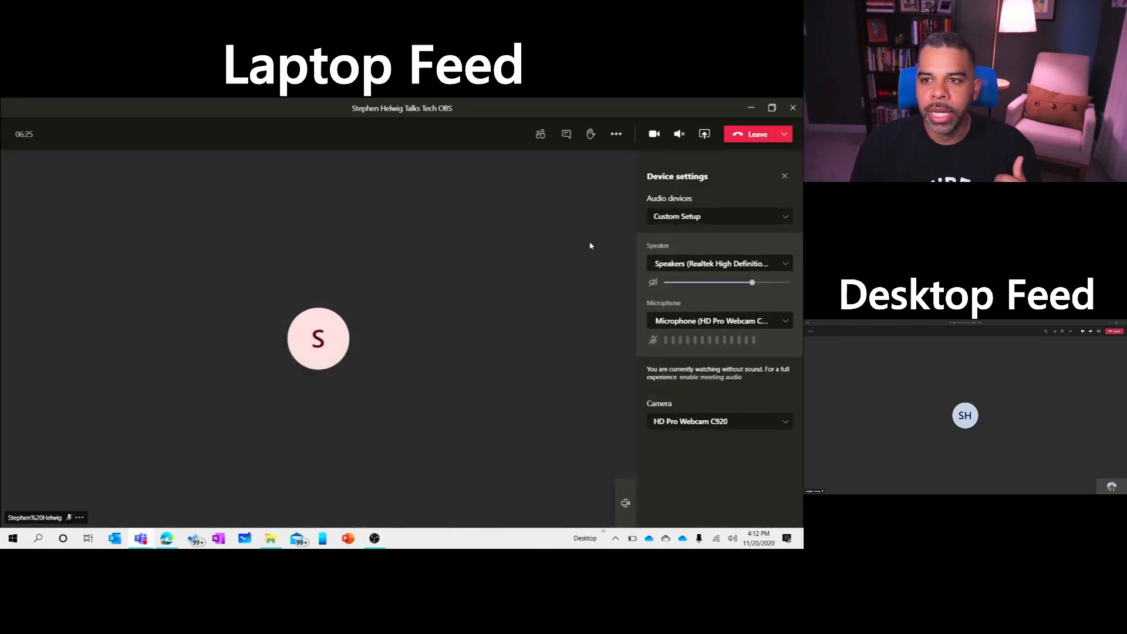
Step: Set the meeting's camera to OBS Virtual Camera in the device settings and close them
click(616, 134)
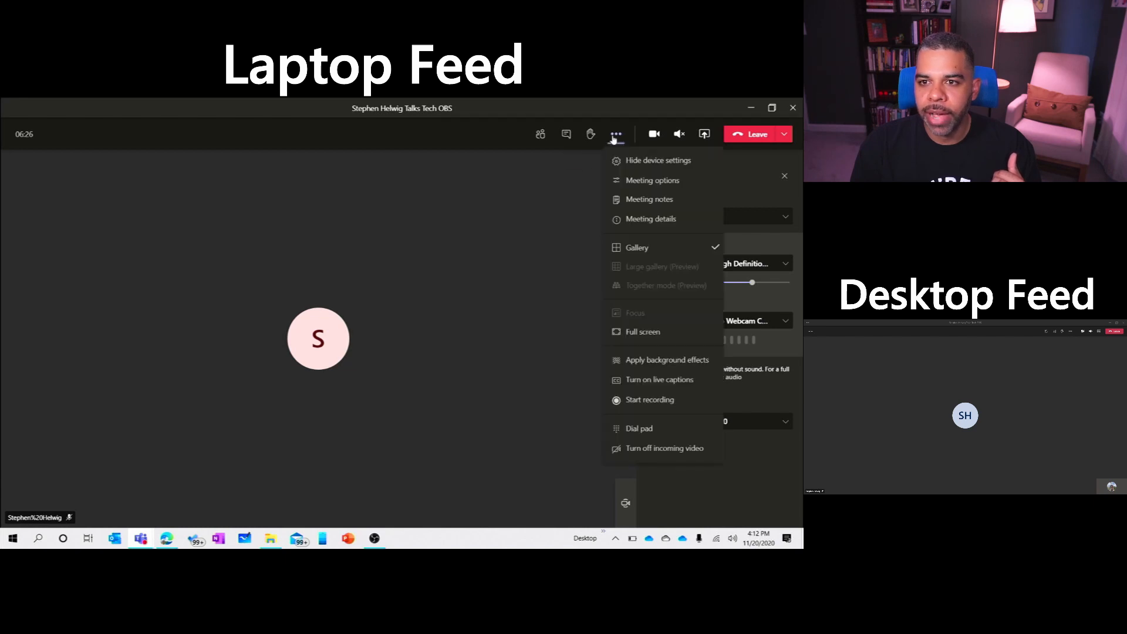
click(621, 167)
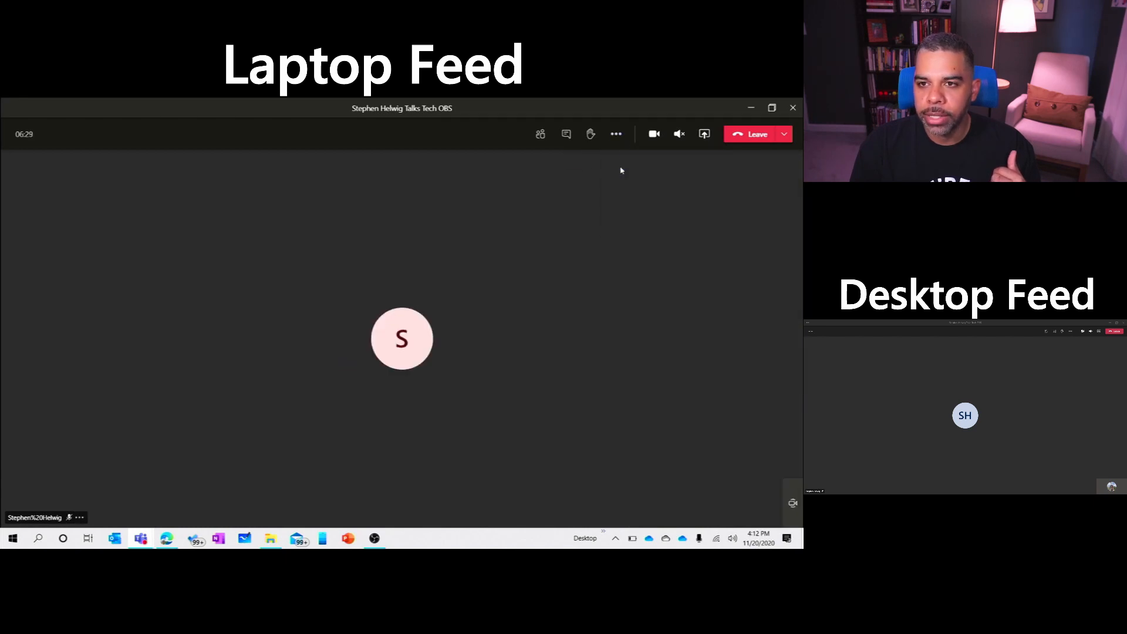
click(621, 138)
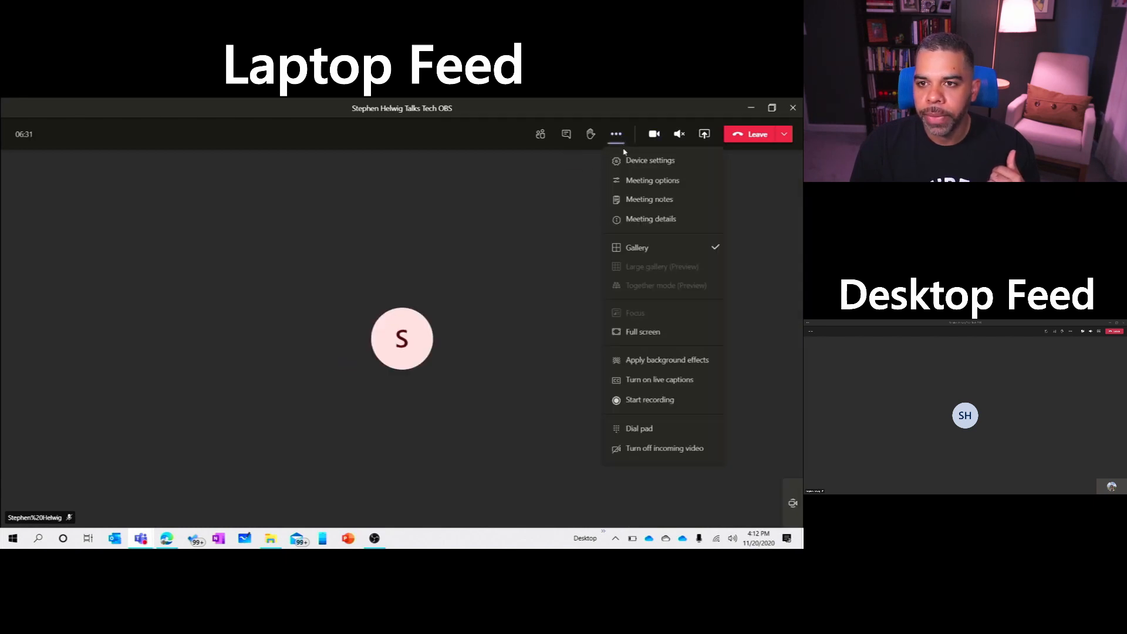
click(628, 162)
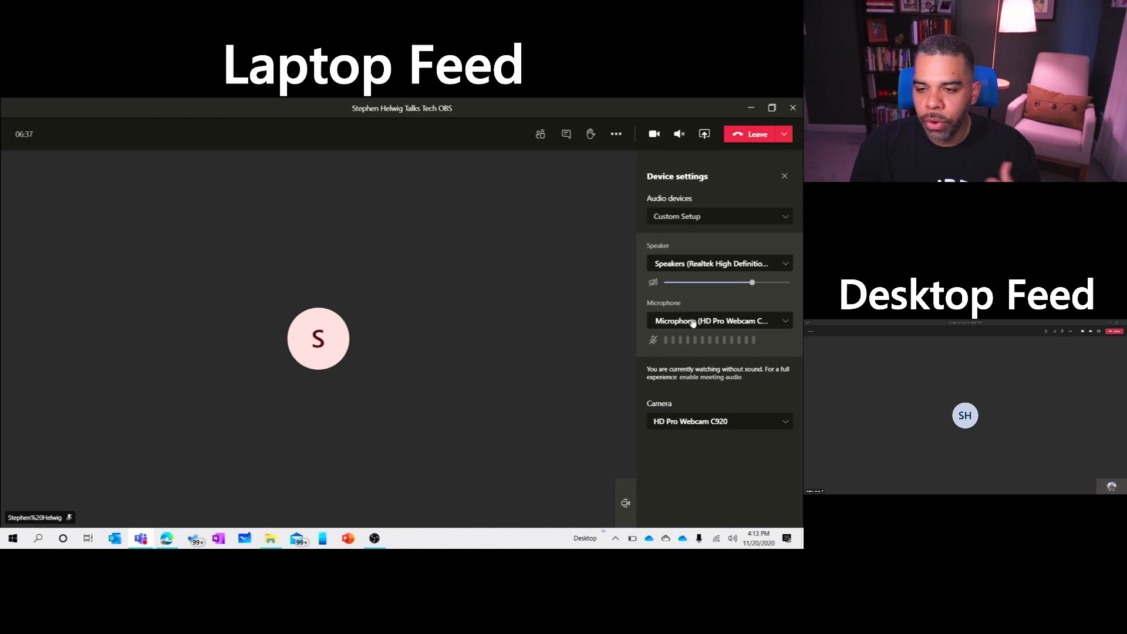
click(699, 421)
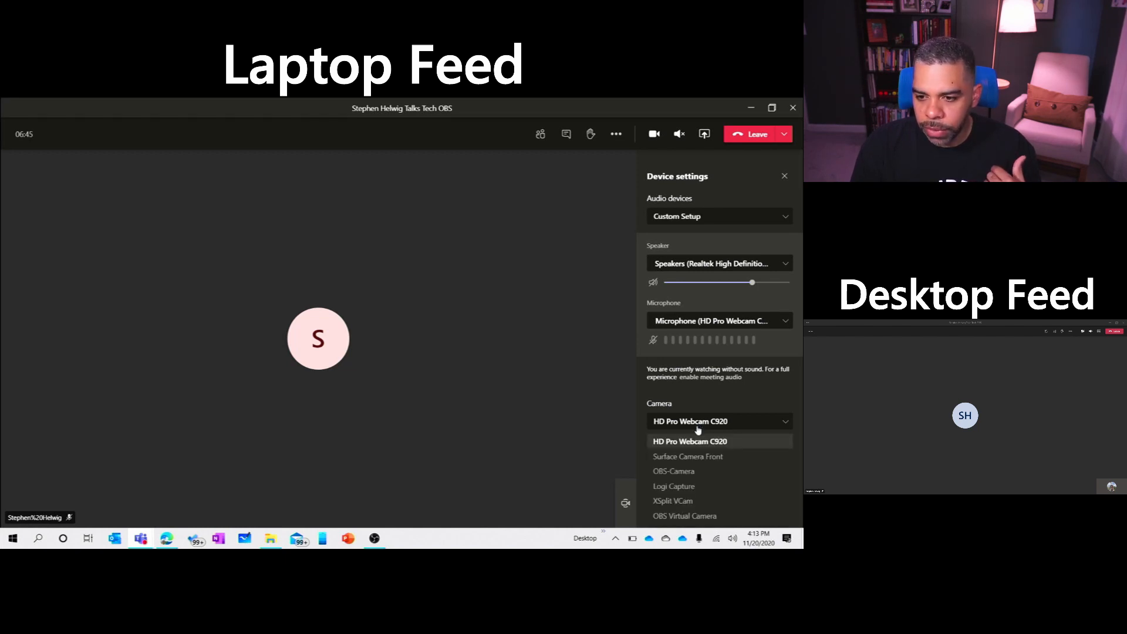
click(681, 516)
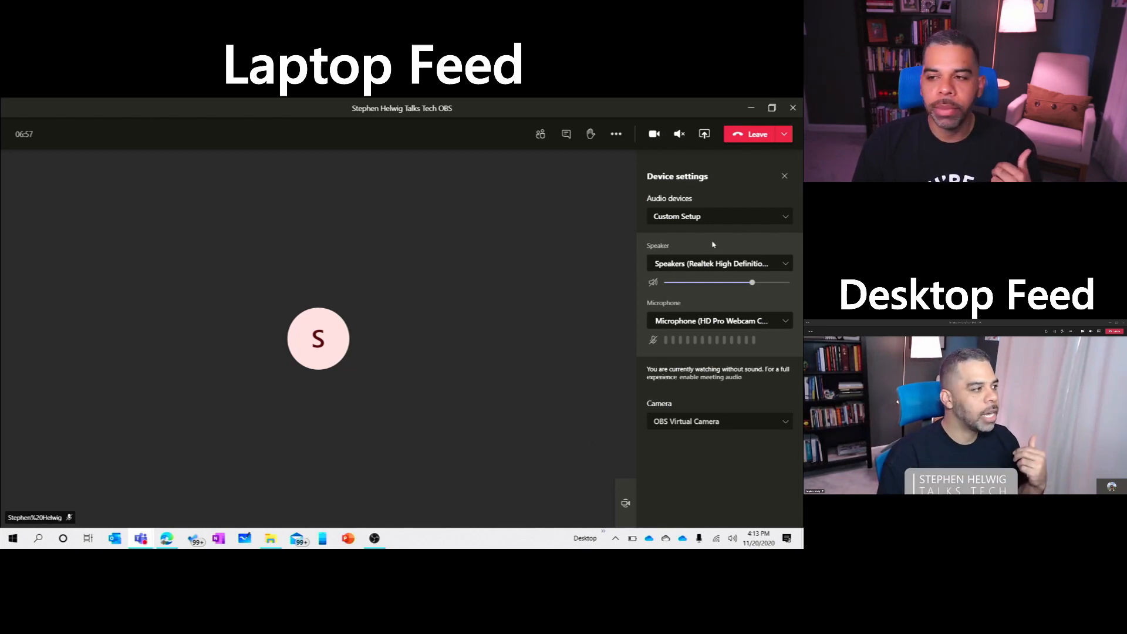
click(784, 176)
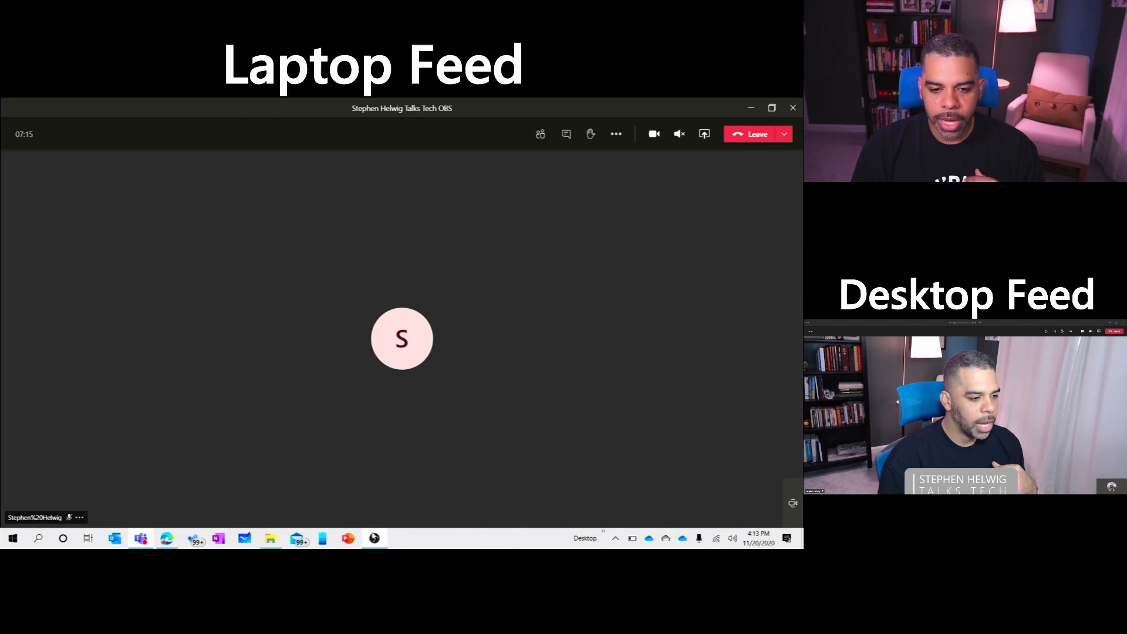
Step: Switch back to OBS and move the nameplate image slightly upward on the canvas
click(374, 539)
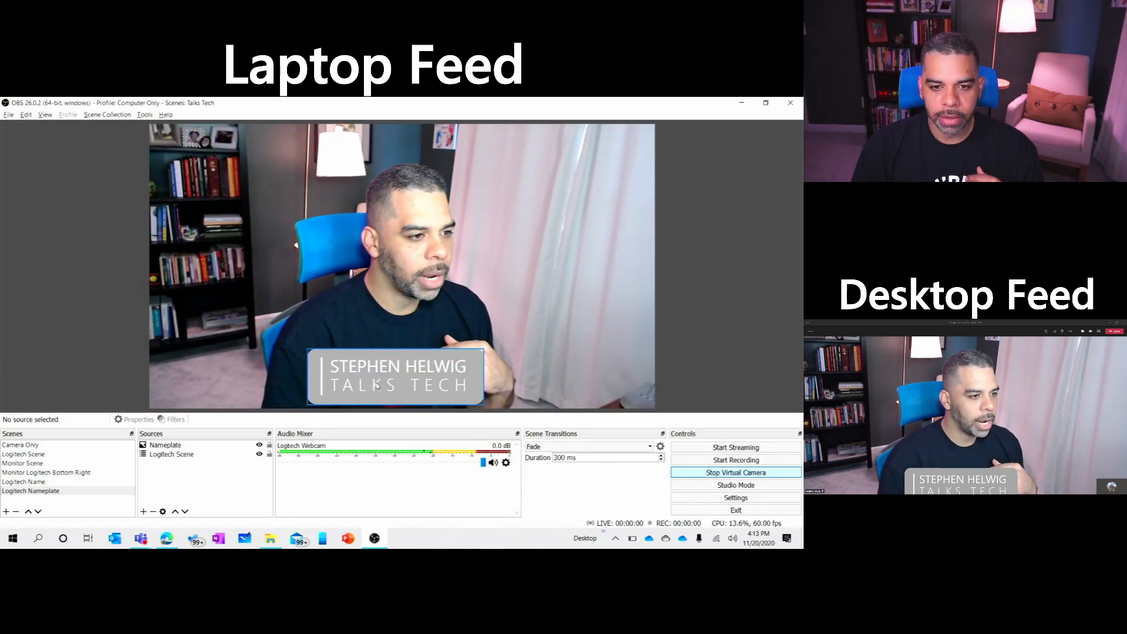
drag(377, 384, 382, 355)
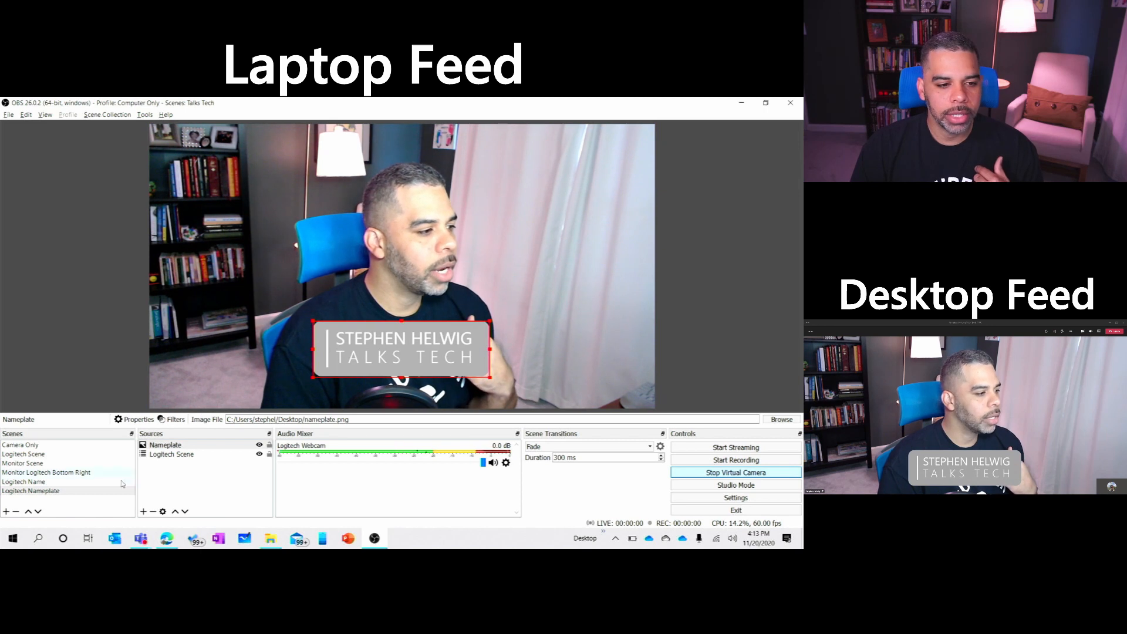
Step: Switch live through Logitech Name, Logitech Nameplate, Monitor Scene, Monitor Logitech Bottom Right and Logitech Scene, then back via Logitech Nameplate to Logitech Name
click(77, 483)
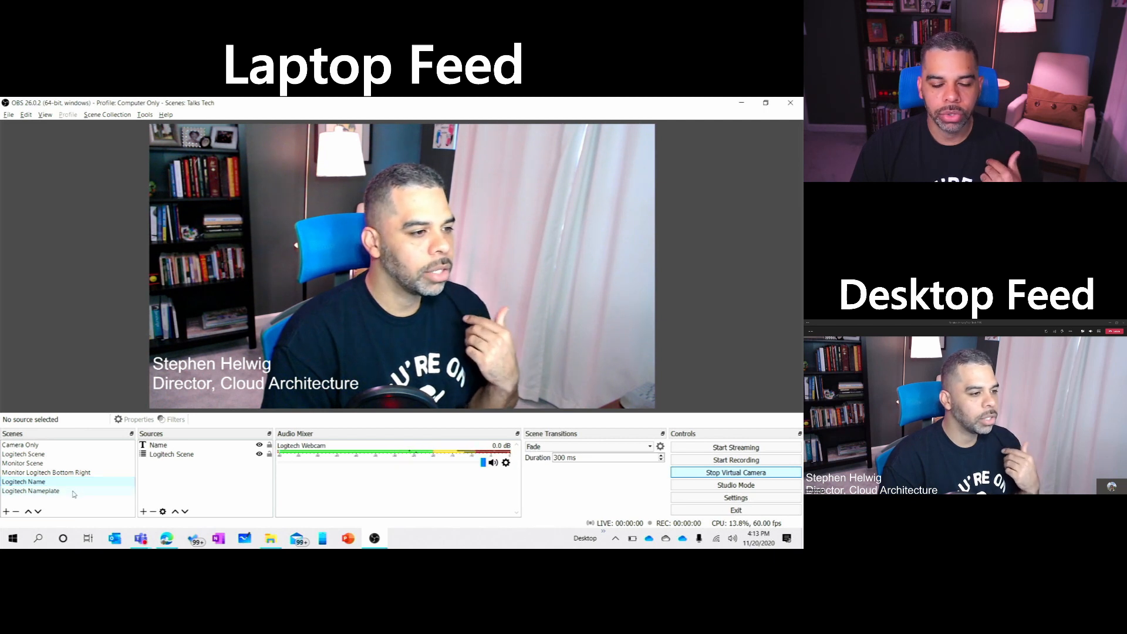
click(74, 492)
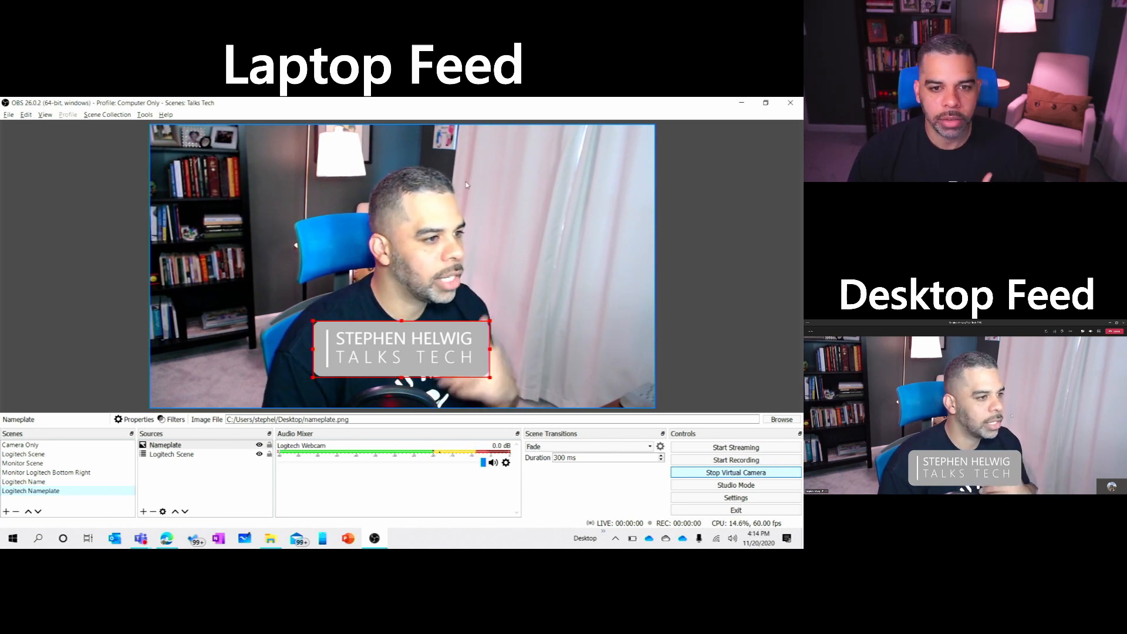
click(61, 465)
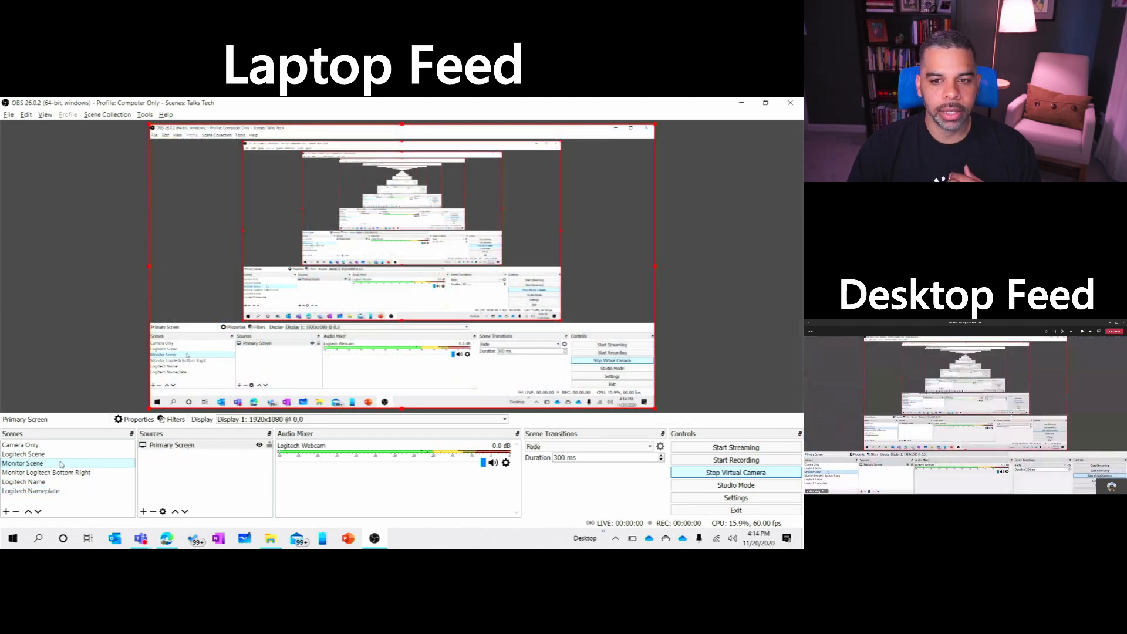
click(61, 474)
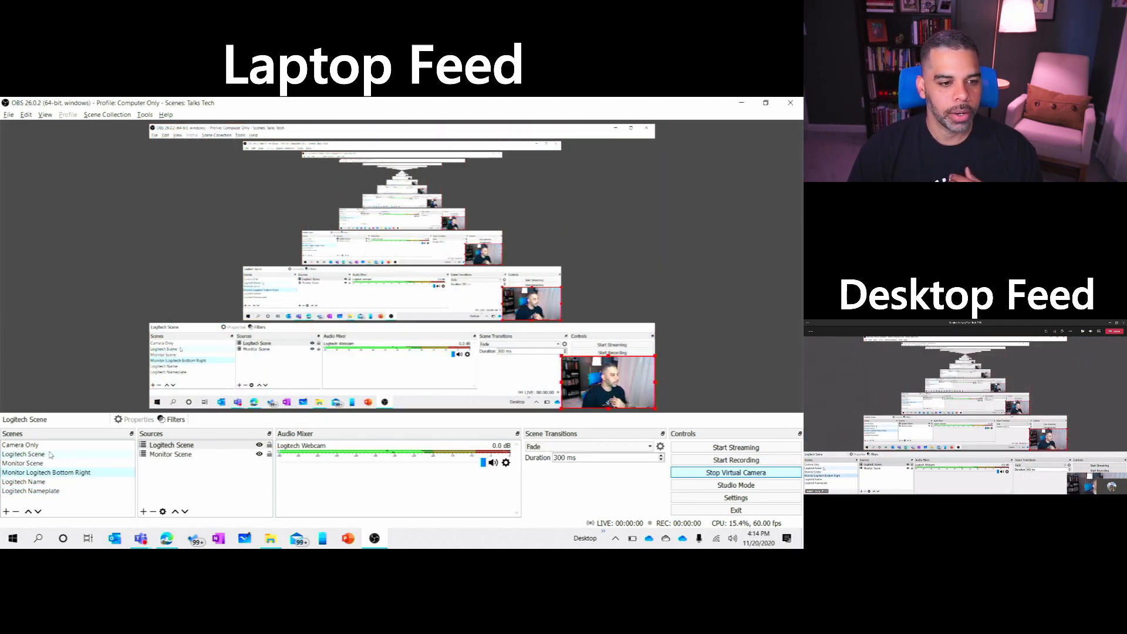
click(52, 455)
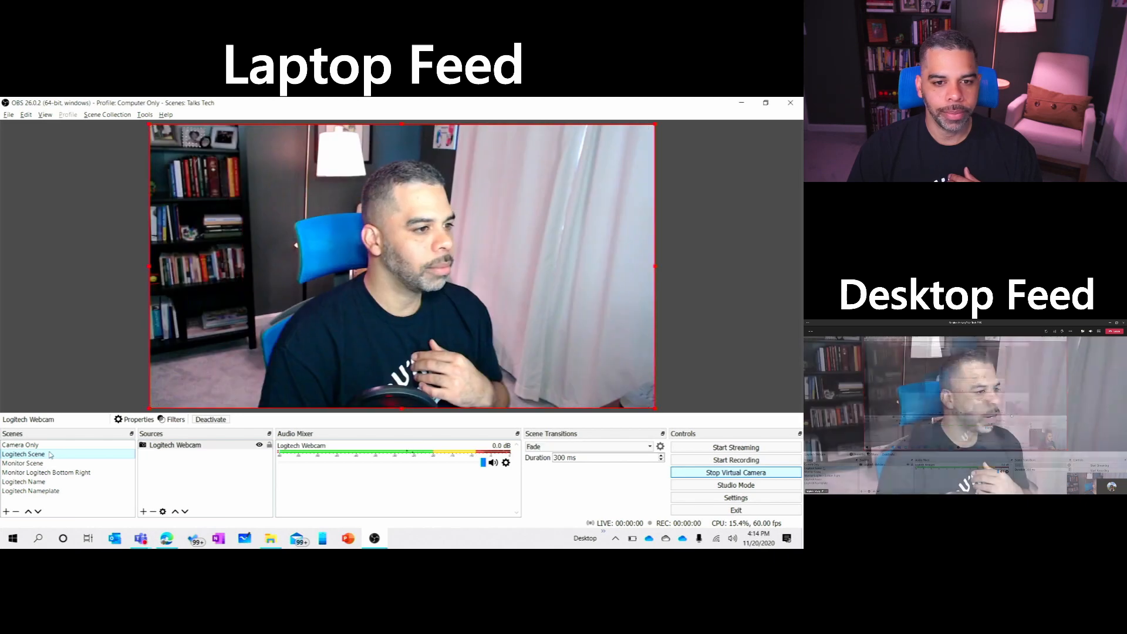
click(53, 492)
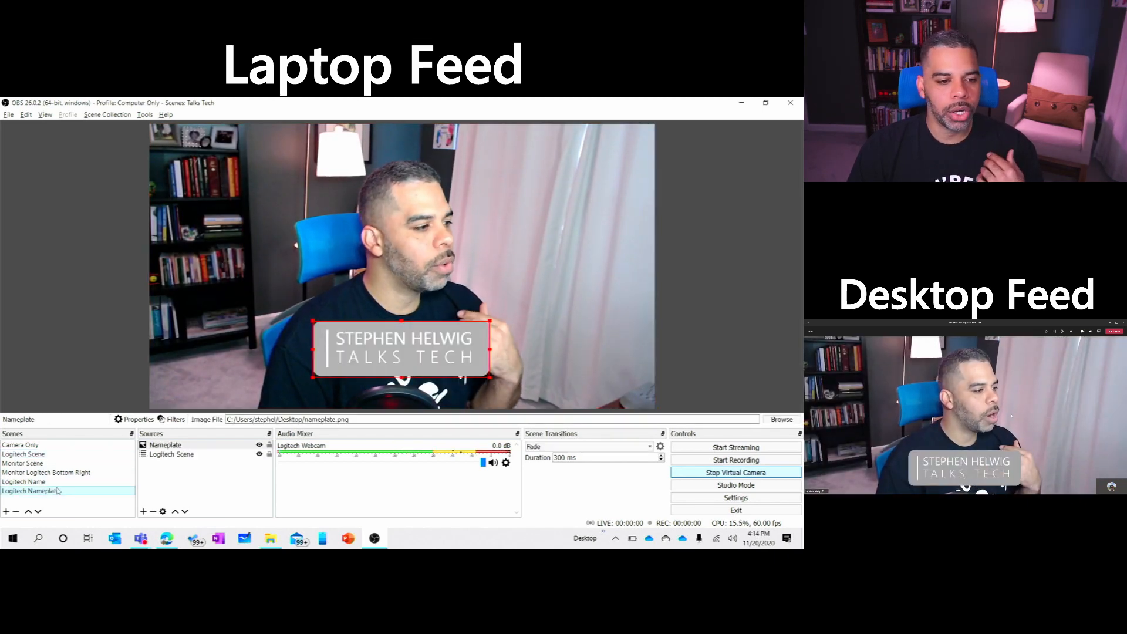
click(60, 484)
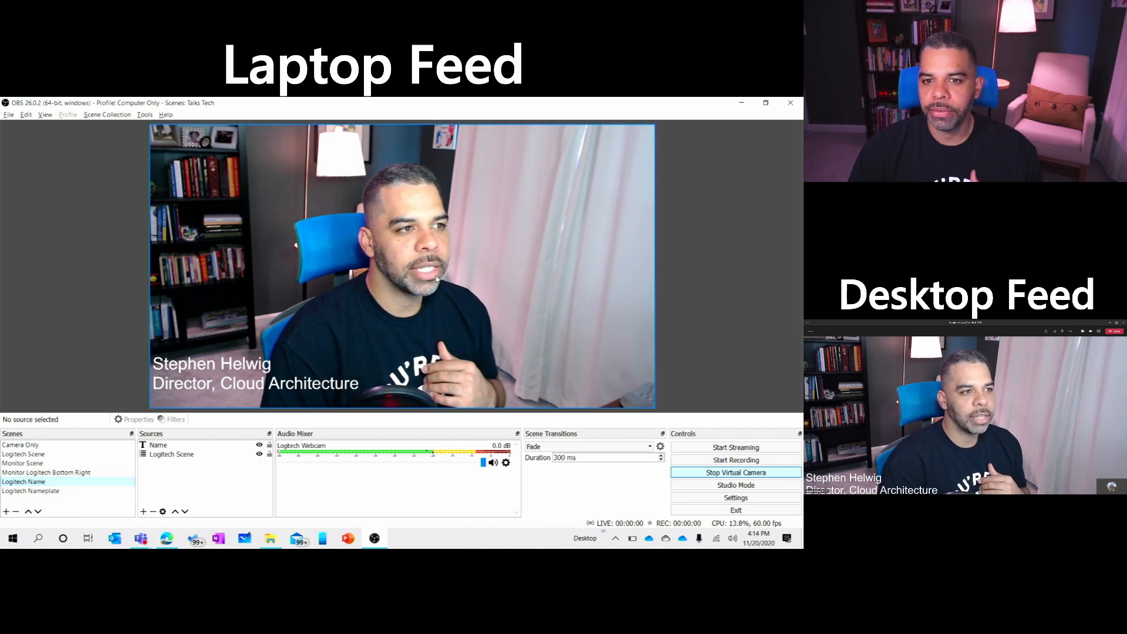
Step: Return to the Teams meeting and open its device settings
click(740, 106)
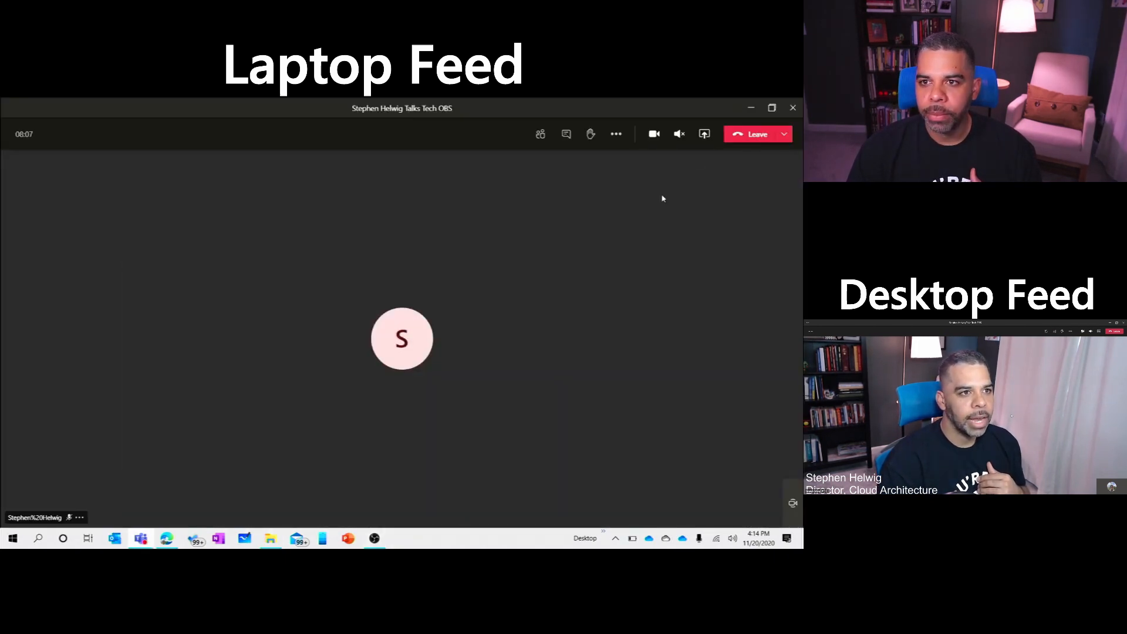
click(615, 136)
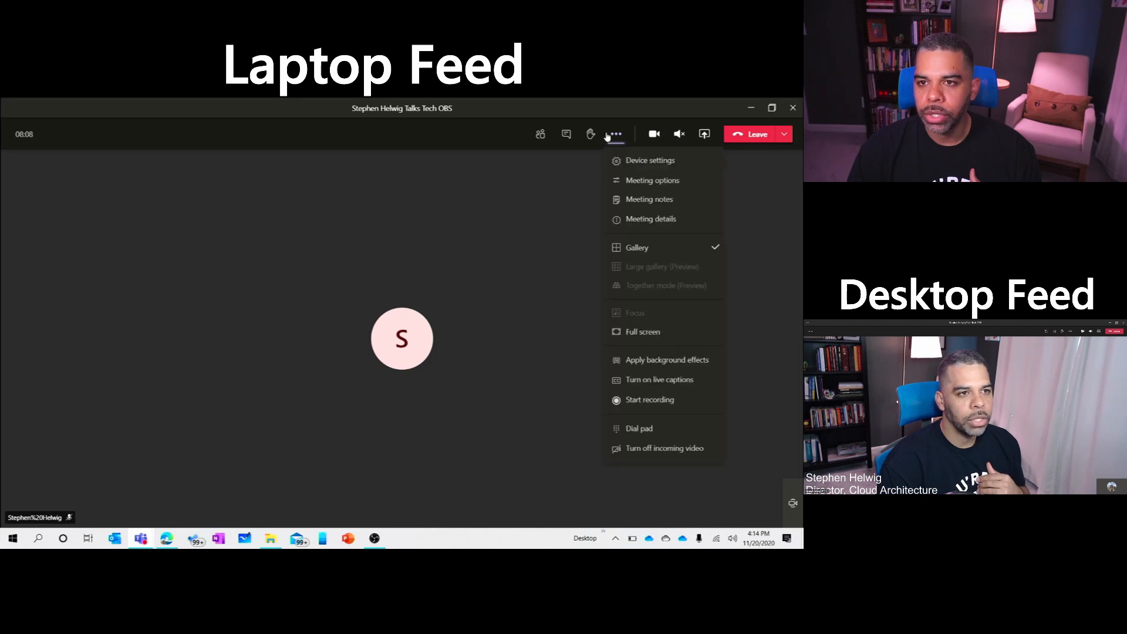
click(624, 163)
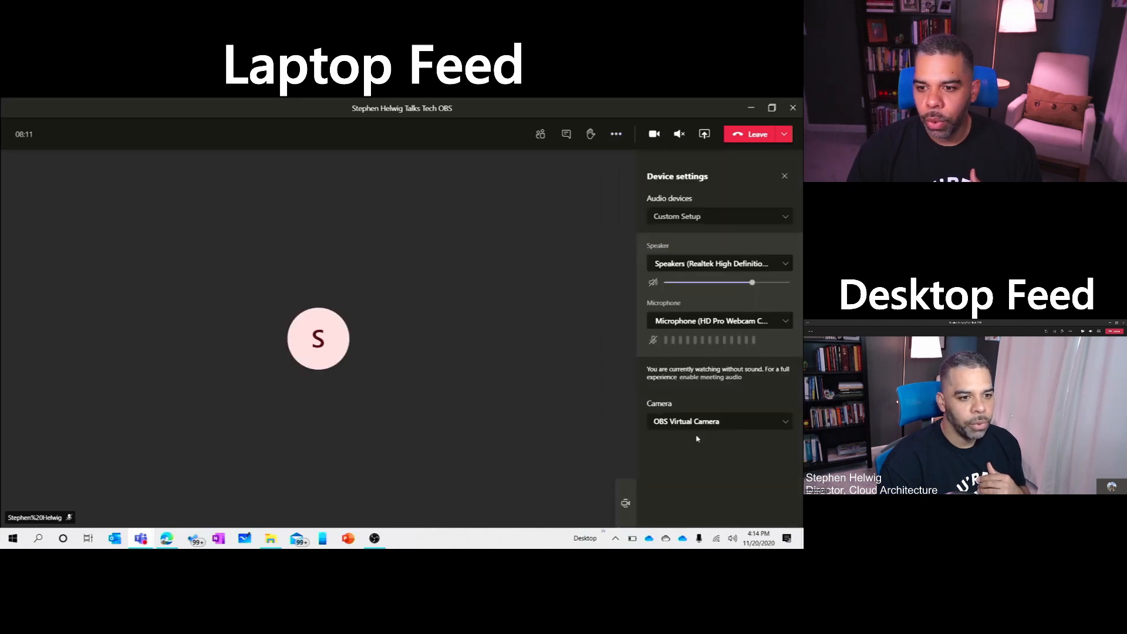